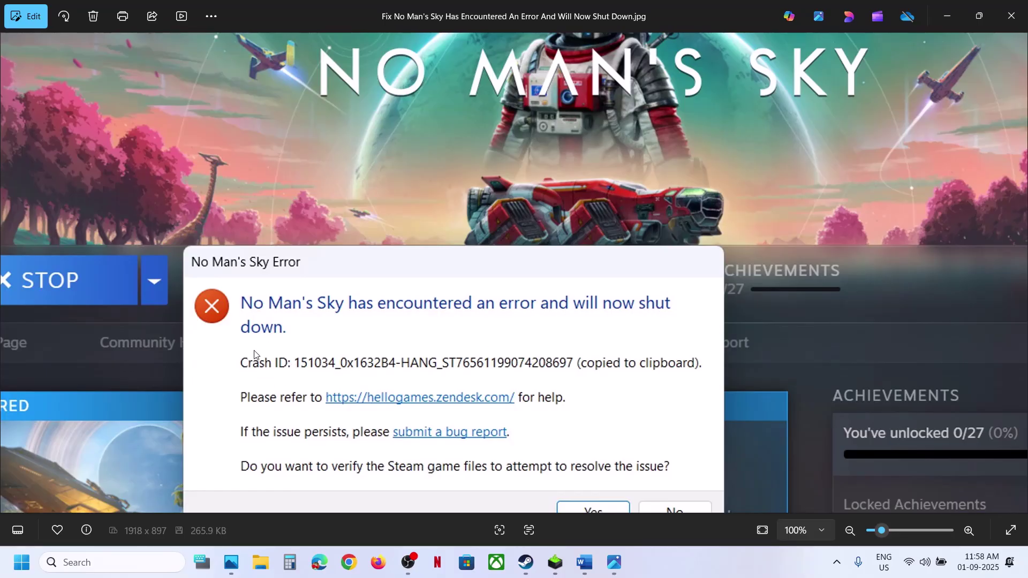
# Step: Bring the NMS checklist in Word in front of the crash screenshot in Photos
pyautogui.click(586, 562)
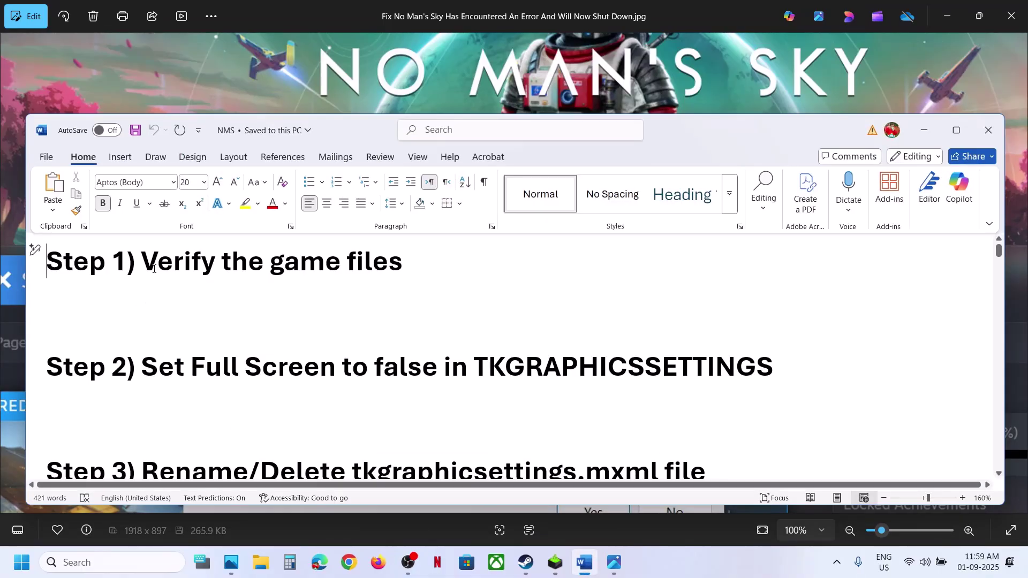
# Step: For Step 1, view No Man's Sky's Installed Files properties in Steam, then return to the checklist
pyautogui.moveTo(153, 269); pyautogui.dragTo(327, 268)
pyautogui.click(525, 562)
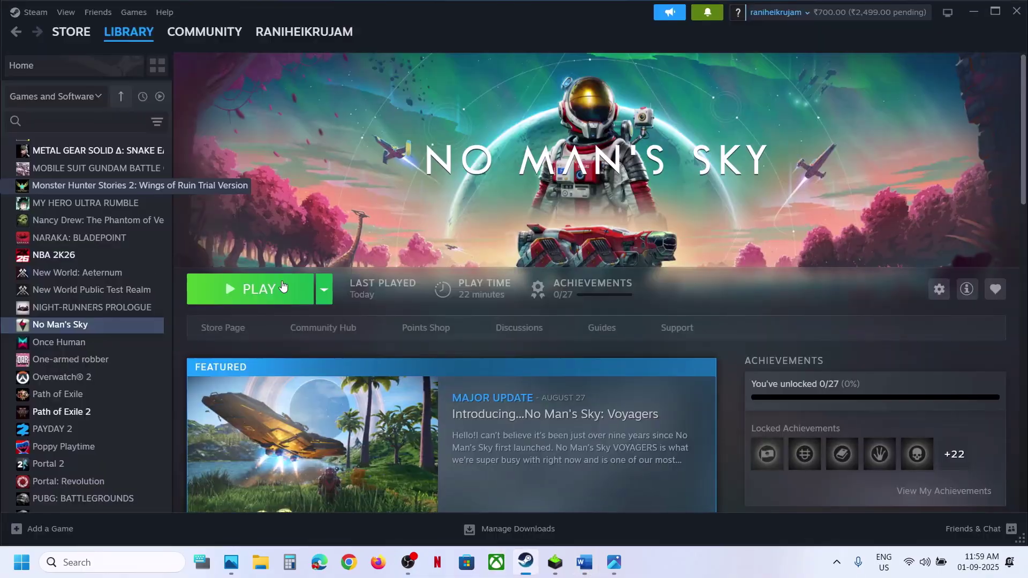
pyautogui.rightClick(72, 326)
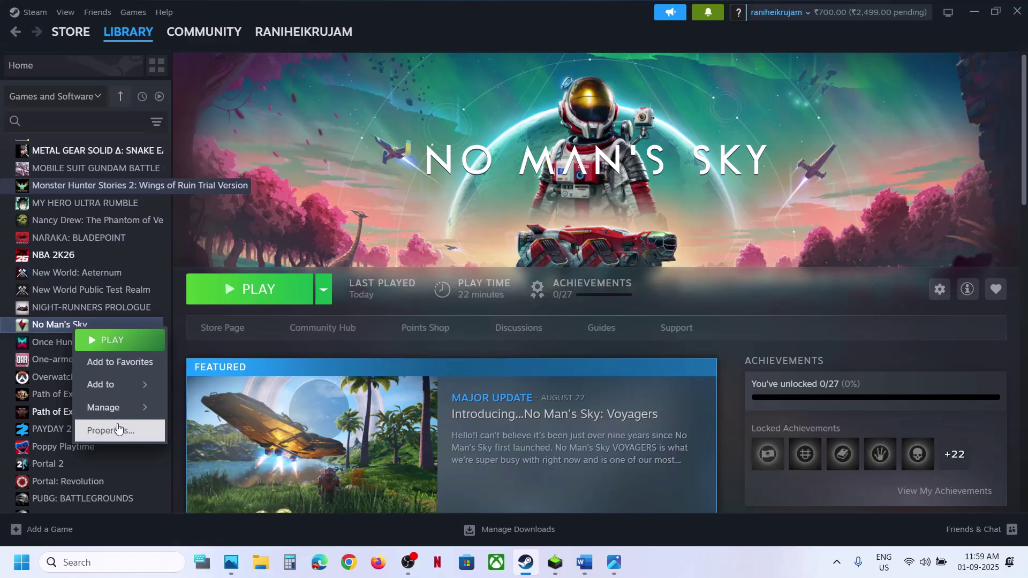
pyautogui.click(118, 429)
pyautogui.click(278, 185)
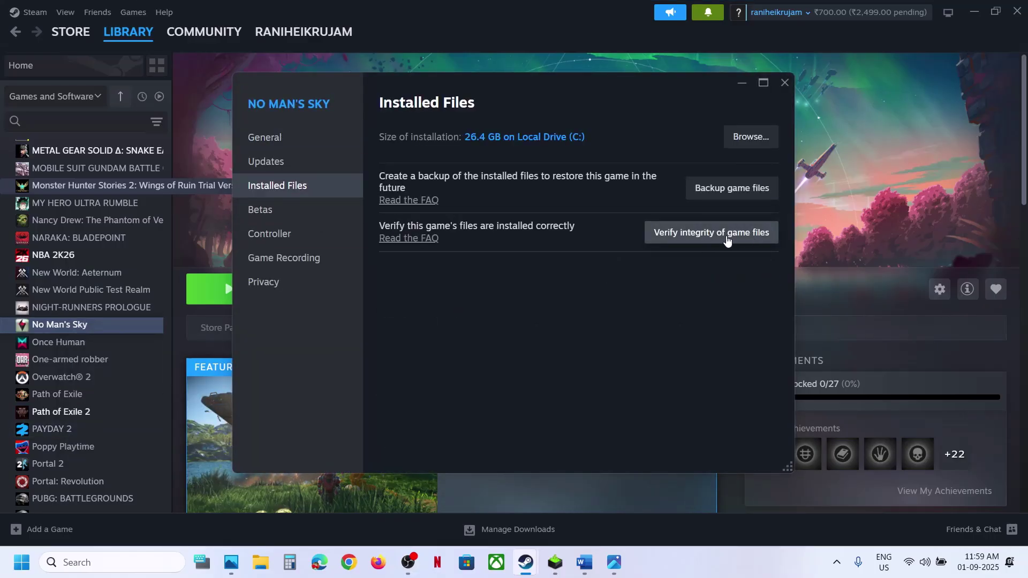
pyautogui.click(785, 84)
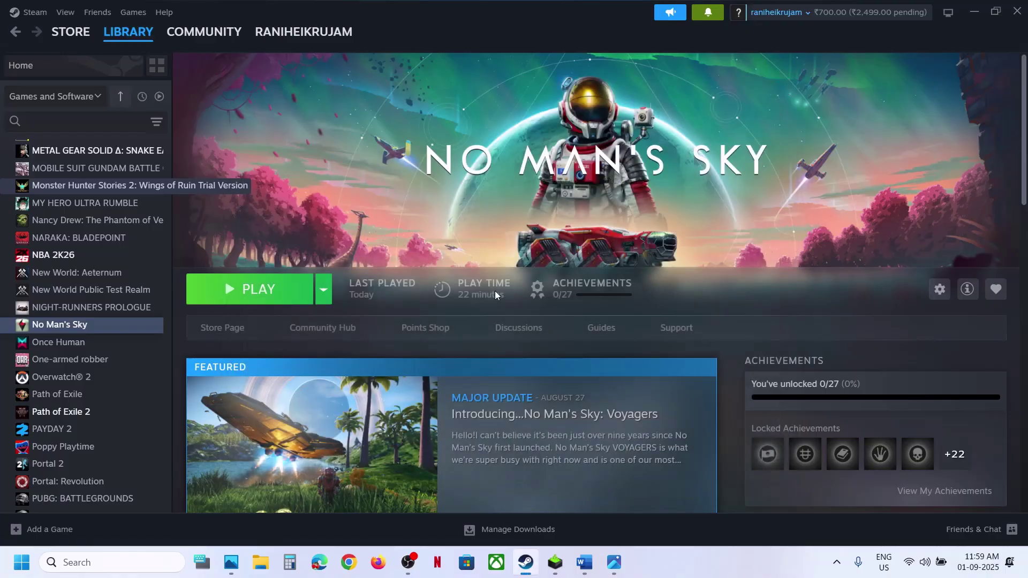
pyautogui.click(585, 562)
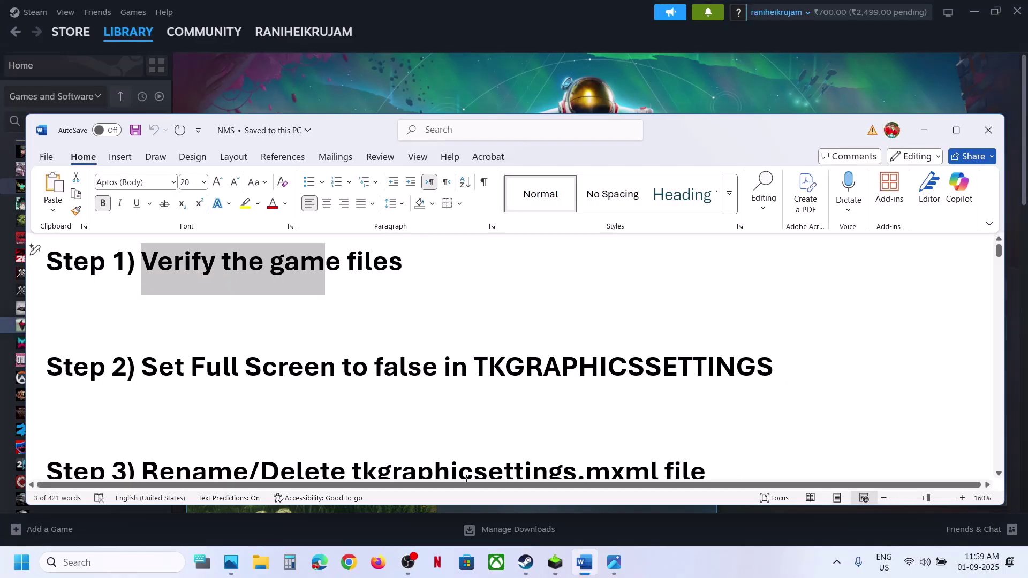
# Step: Following Step 2, browse No Man's Sky's local install folder from Steam
pyautogui.moveTo(181, 367); pyautogui.dragTo(576, 375)
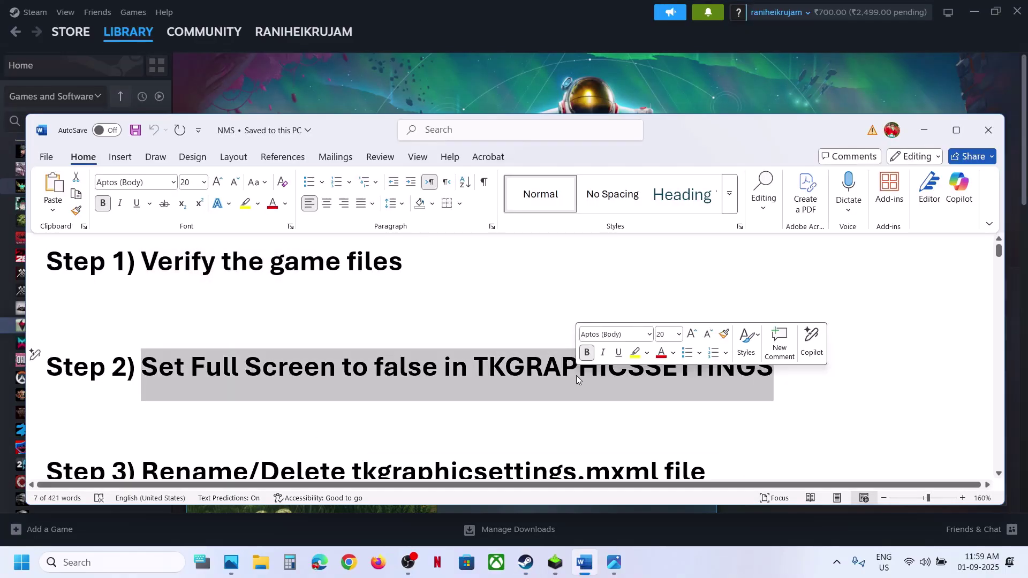
pyautogui.click(551, 79)
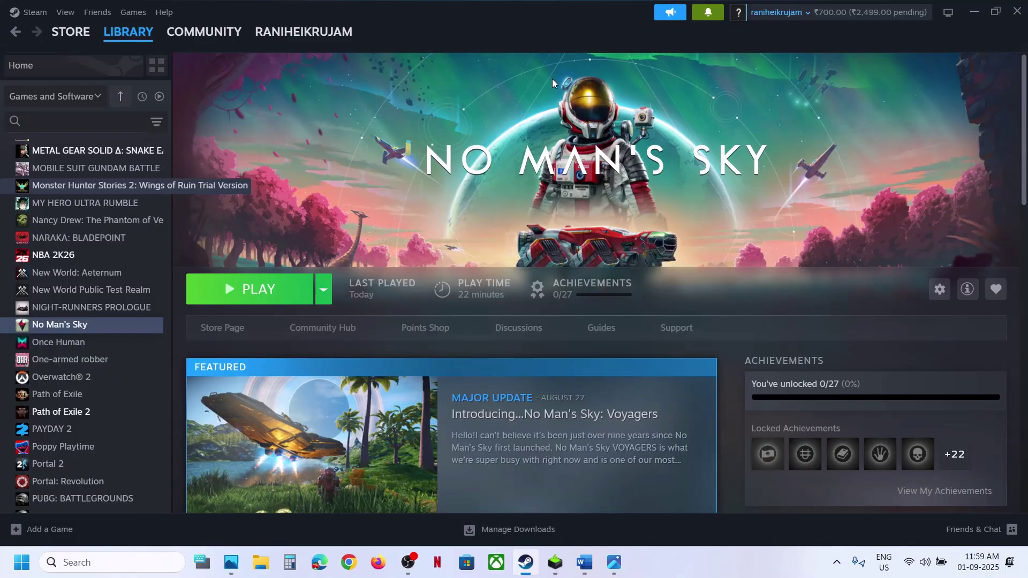
pyautogui.rightClick(105, 329)
pyautogui.moveTo(155, 408)
pyautogui.click(264, 429)
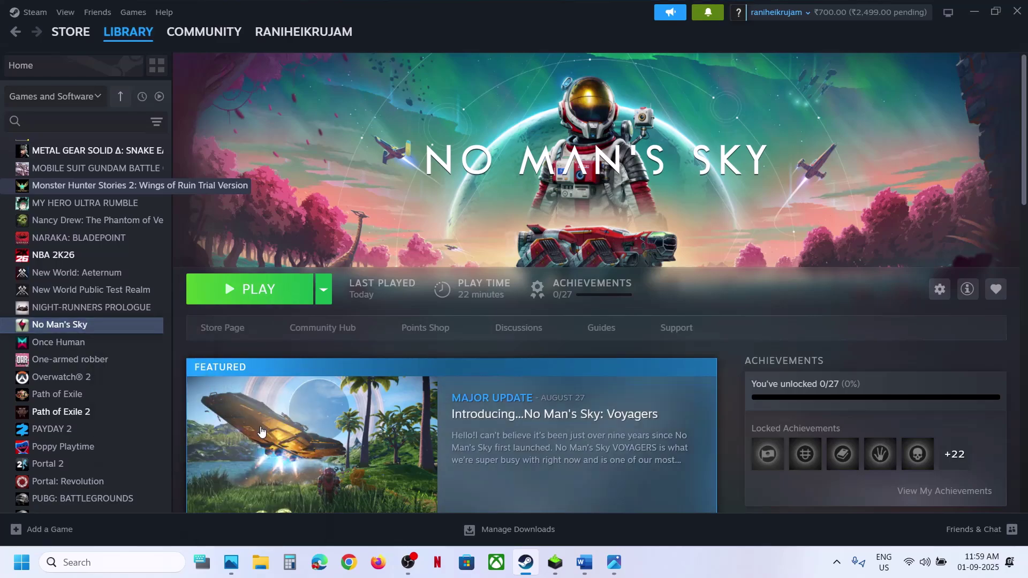
# Step: Open TKGRAPHICSSETTINGS.MXML from Binaries > SETTINGS in Notepad
pyautogui.doubleClick(220, 127)
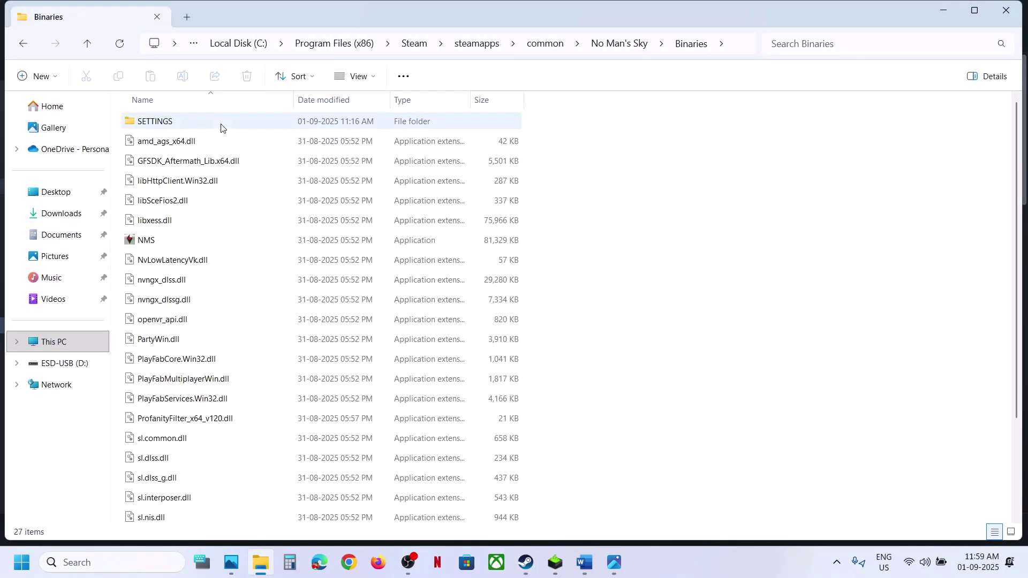
pyautogui.doubleClick(220, 125)
pyautogui.click(204, 201)
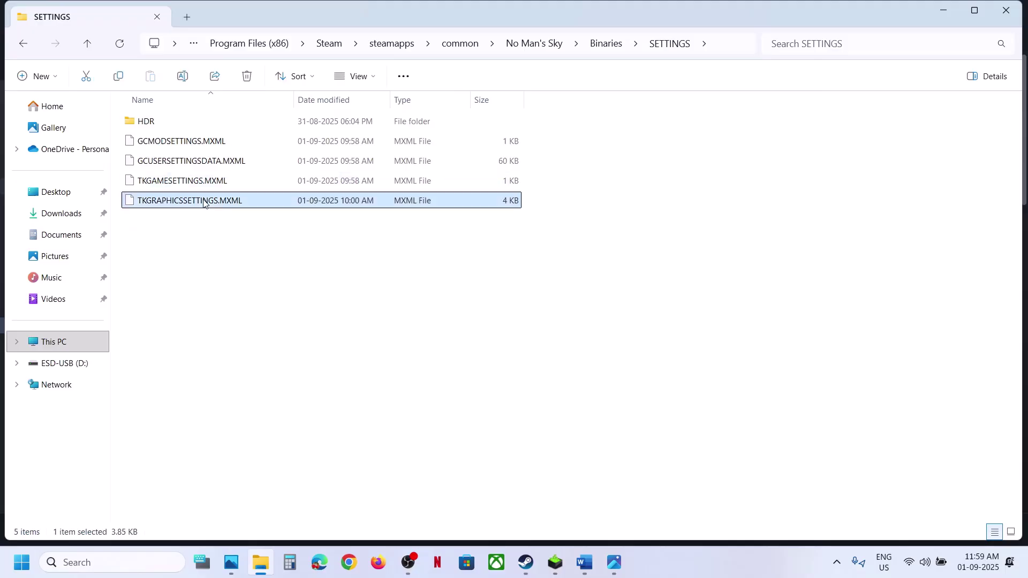
pyautogui.rightClick(196, 205)
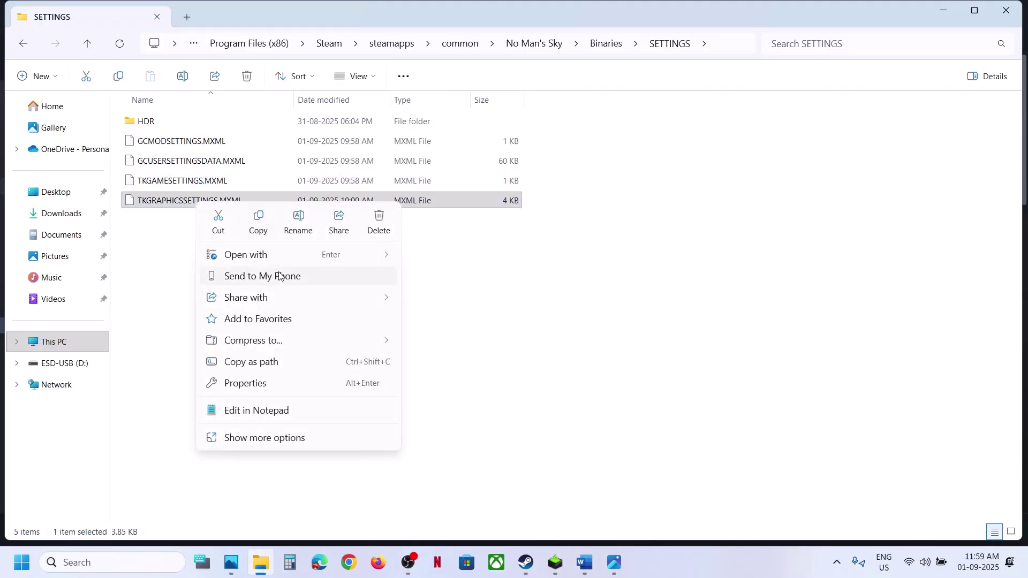
pyautogui.moveTo(271, 255)
pyautogui.click(456, 260)
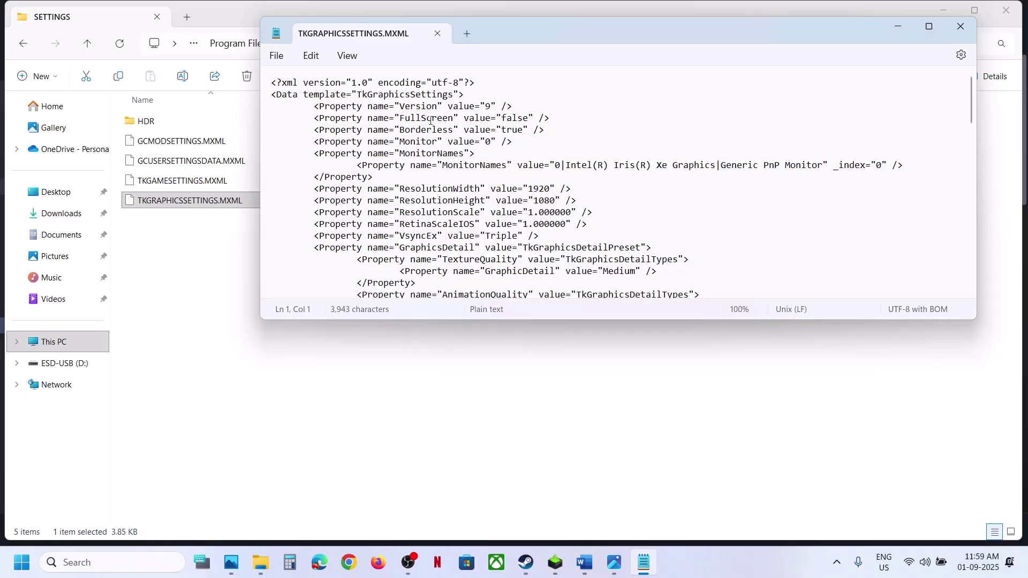
# Step: Save TKGRAPHICSSETTINGS.MXML with FullScreen set to false and close Notepad
pyautogui.moveTo(504, 119); pyautogui.dragTo(530, 119)
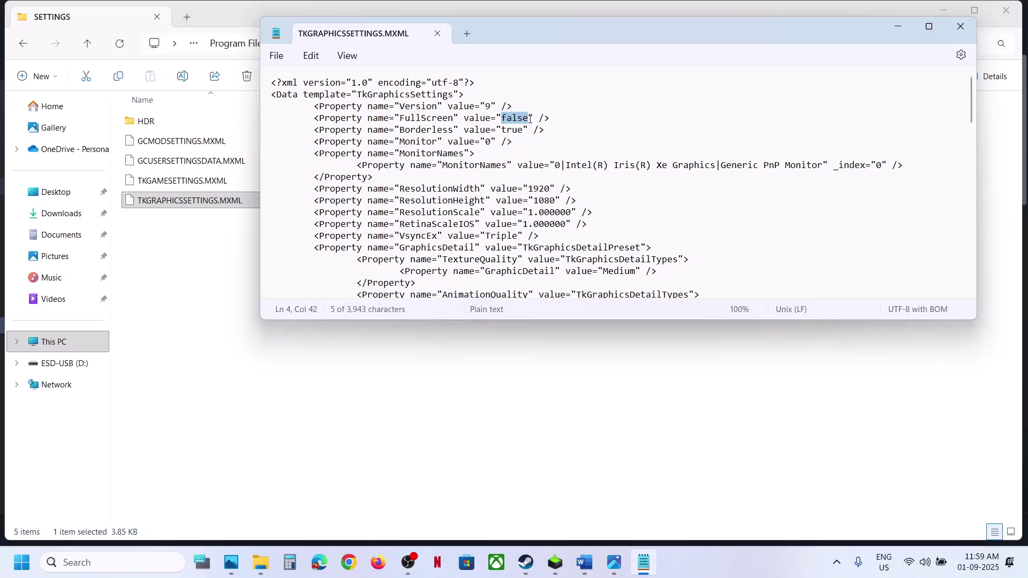
pyautogui.click(279, 59)
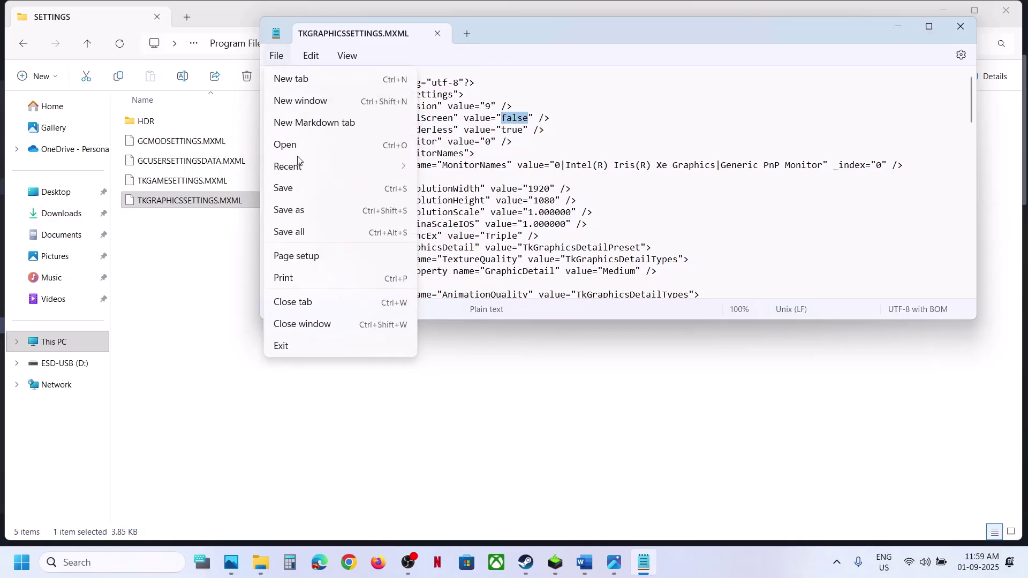
pyautogui.click(286, 191)
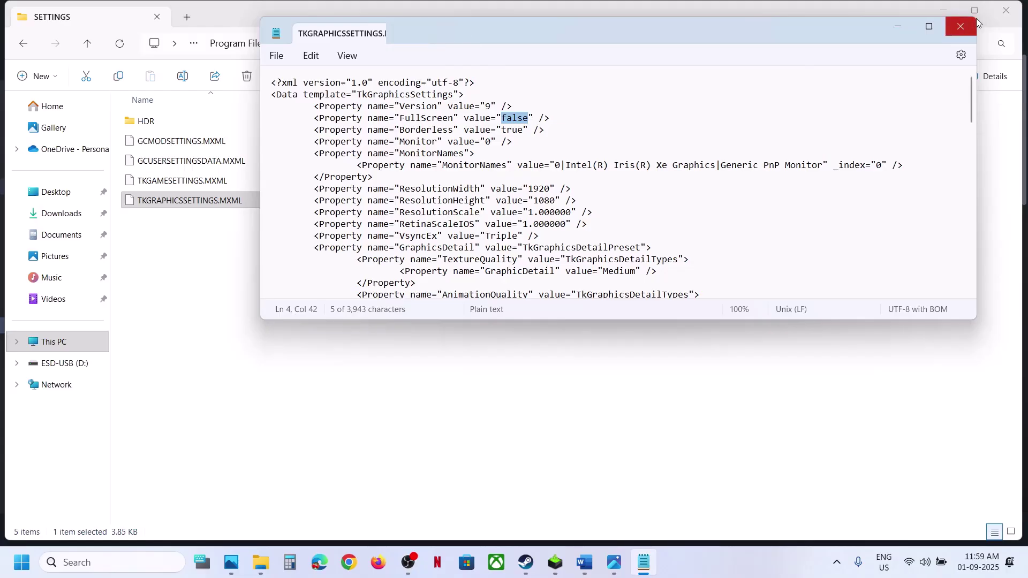
pyautogui.click(976, 18)
# Step: Review the file name in Step 3 of the Word checklist, then minimize Word
pyautogui.click(585, 562)
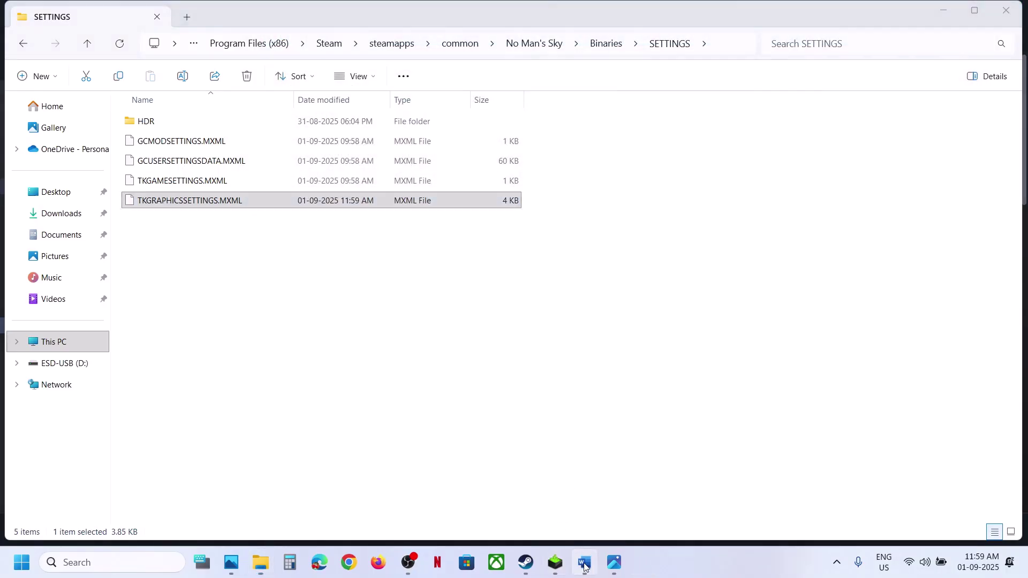
pyautogui.scroll(-2, 442, 383)
pyautogui.moveTo(353, 381); pyautogui.dragTo(585, 381)
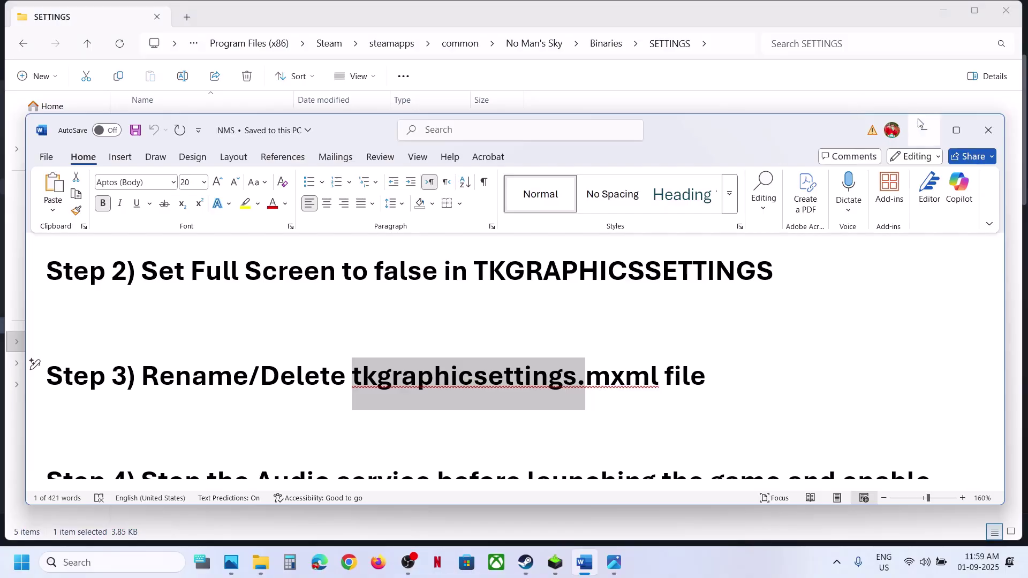
pyautogui.click(925, 130)
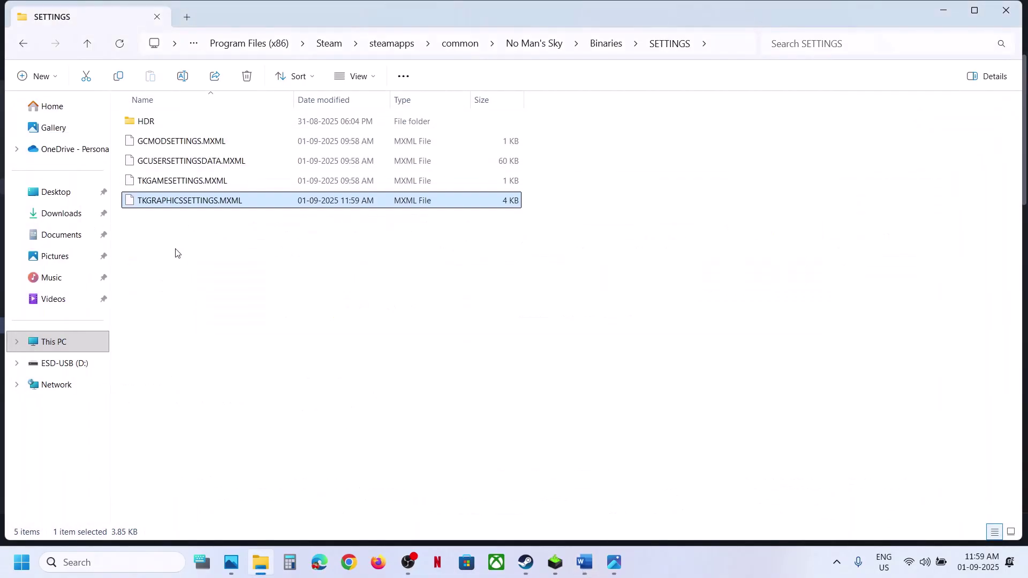
# Step: Rename TKGRAPHICSSETTINGS.MXML to TKGRAPHICSSETTINGS.MXML.old, accepting the extension change
pyautogui.rightClick(209, 207)
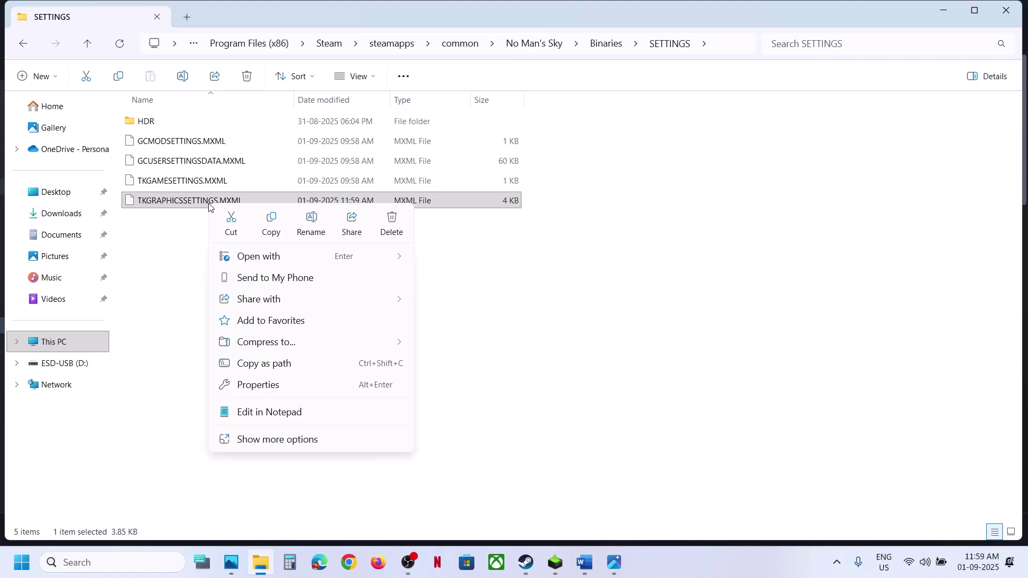
pyautogui.click(311, 224)
pyautogui.click(255, 205)
pyautogui.write('.MXML.')
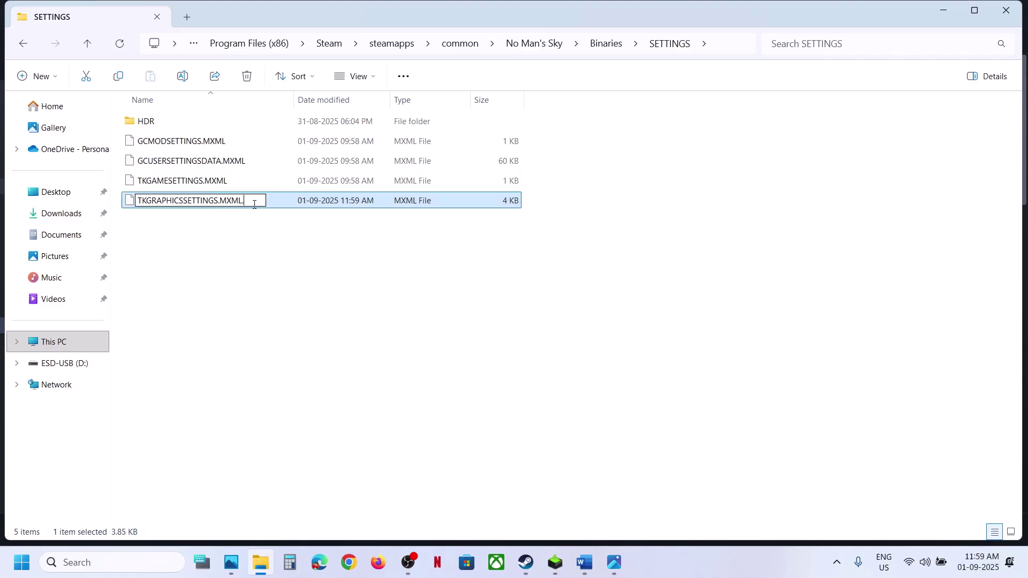
pyautogui.write('old')
pyautogui.press('Return')
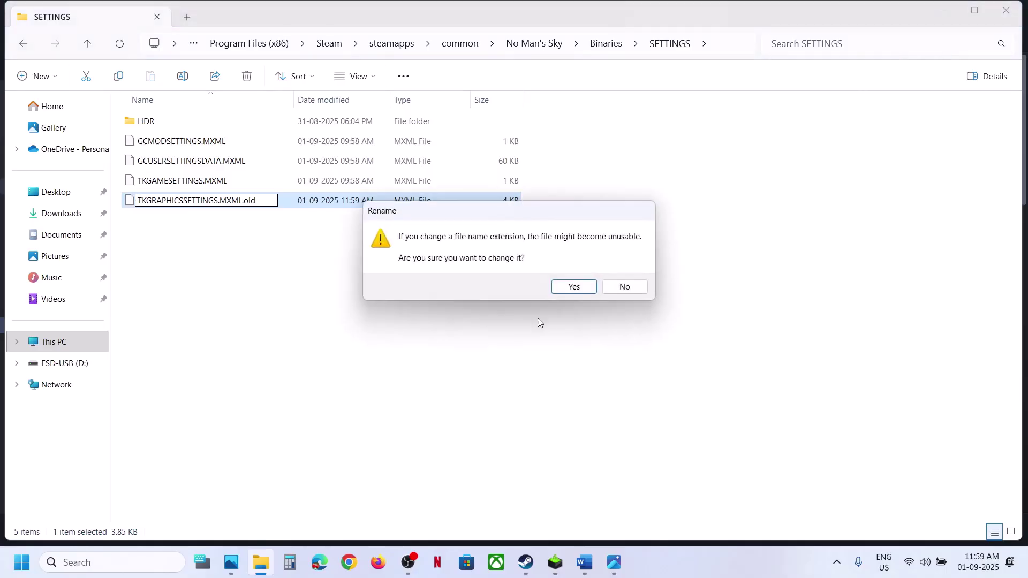
pyautogui.click(574, 288)
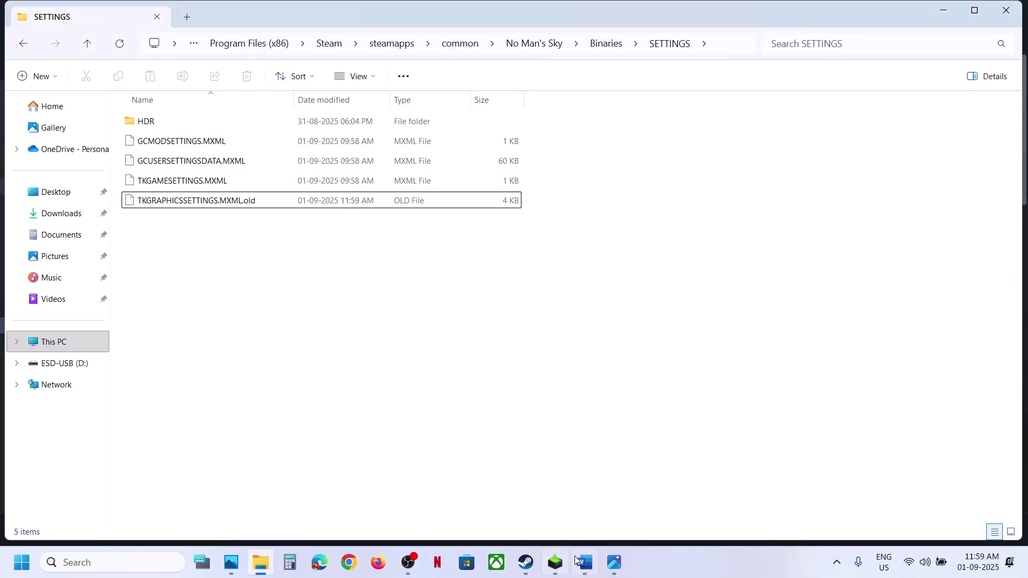
# Step: Review Step 4 of the Word checklist about stopping the Audio service
pyautogui.click(583, 566)
pyautogui.scroll(-3, 432, 391)
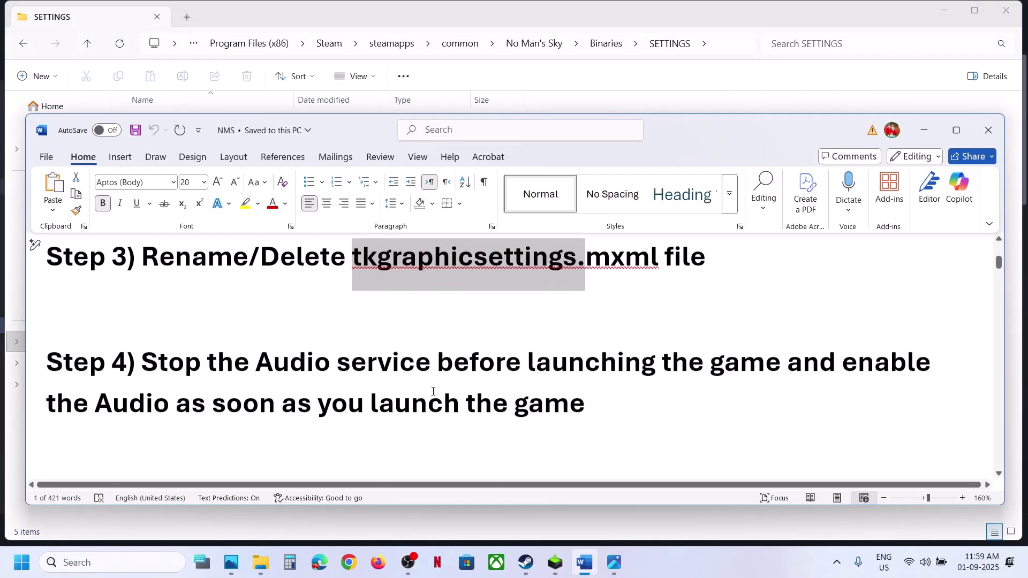
pyautogui.moveTo(189, 366); pyautogui.dragTo(707, 366)
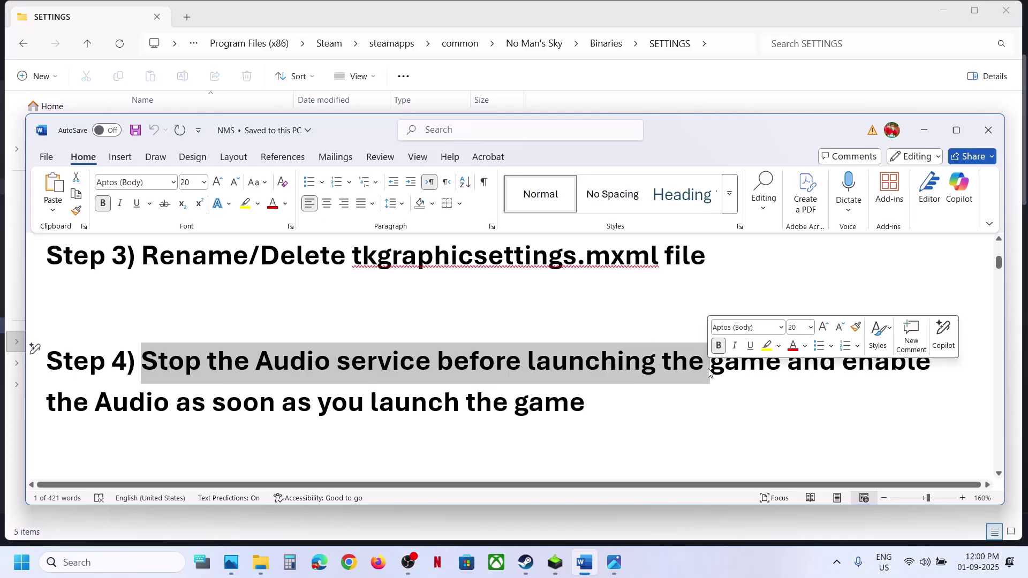
# Step: Search for 'services' and launch the Windows Services console
pyautogui.click(138, 562)
pyautogui.write('services')
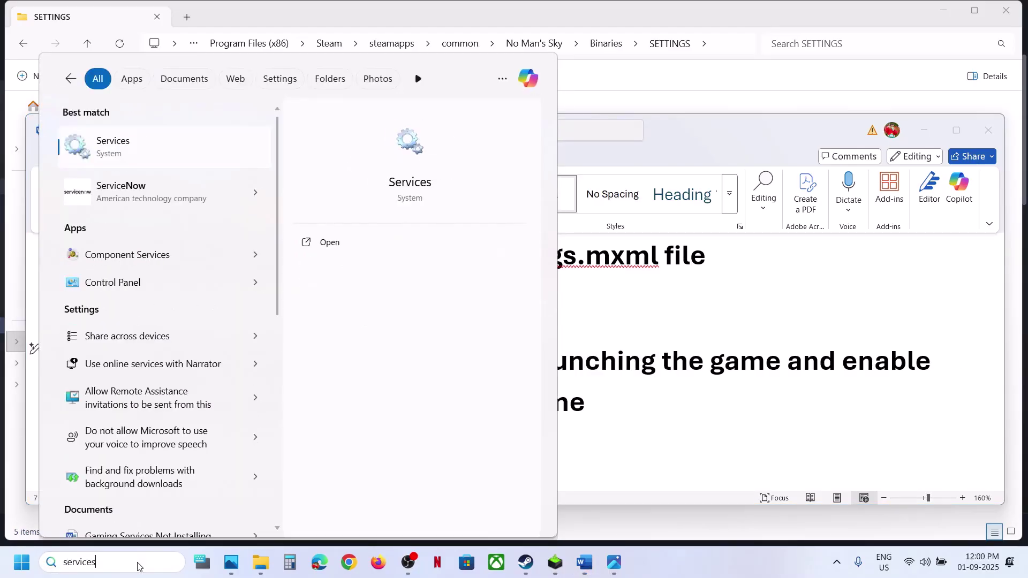
pyautogui.click(130, 137)
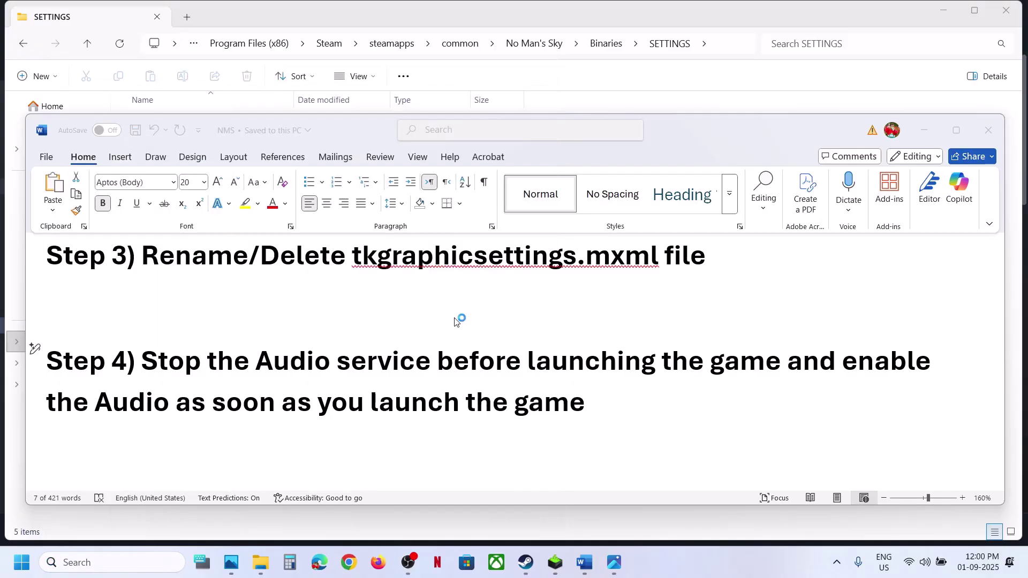
pyautogui.click(332, 422)
# Step: Stop the Windows Audio service in Services
pyautogui.press('w')
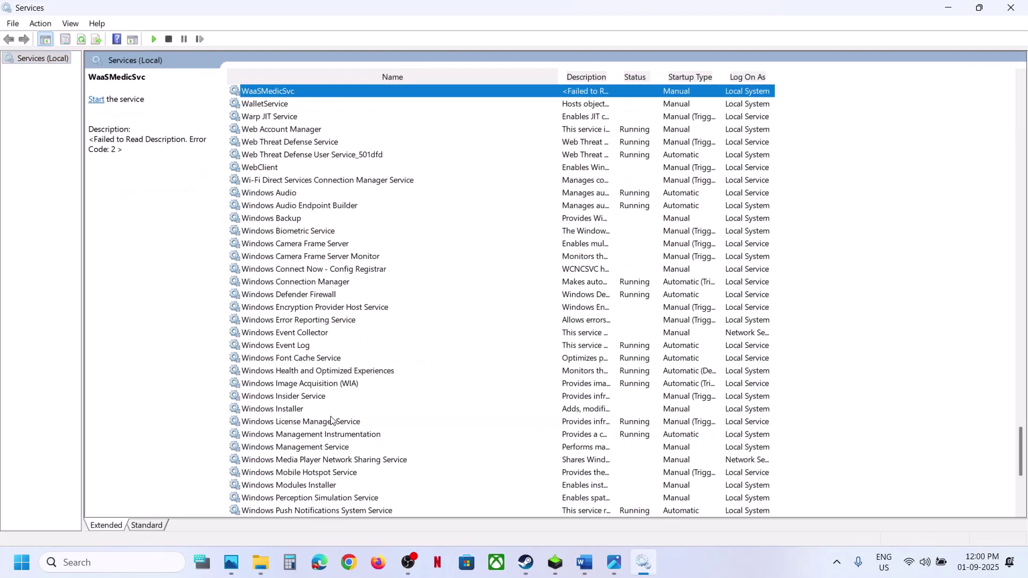
pyautogui.click(274, 194)
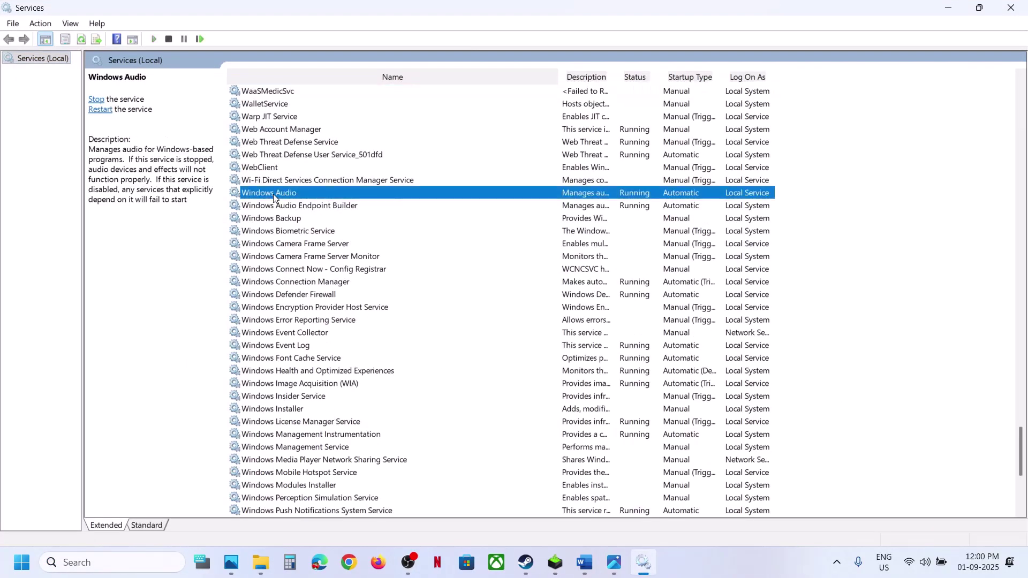
pyautogui.rightClick(350, 198)
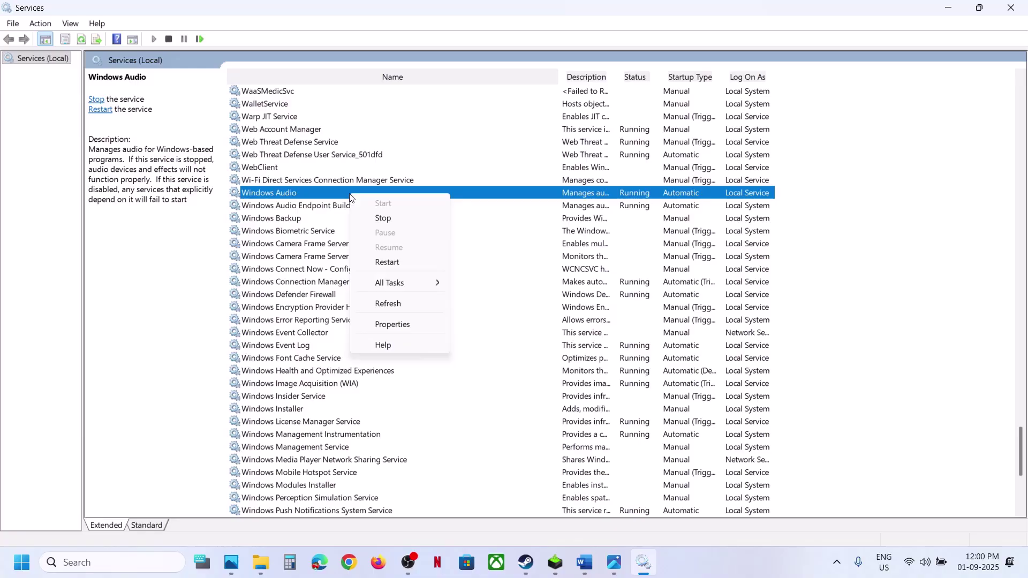
pyautogui.click(383, 218)
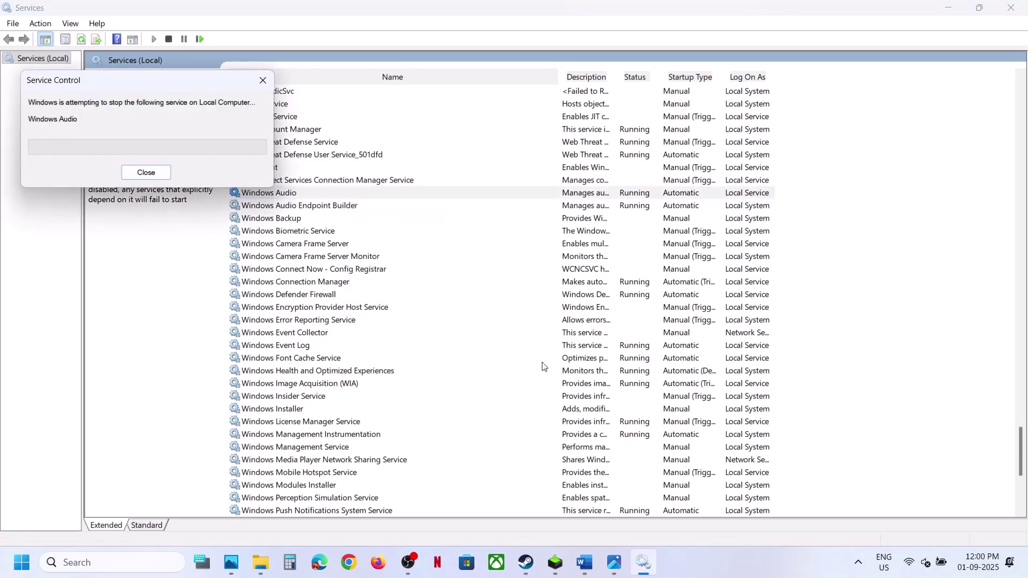
# Step: Launch No Man's Sky from Steam in standard non-VR mode, then return to Services
pyautogui.click(527, 564)
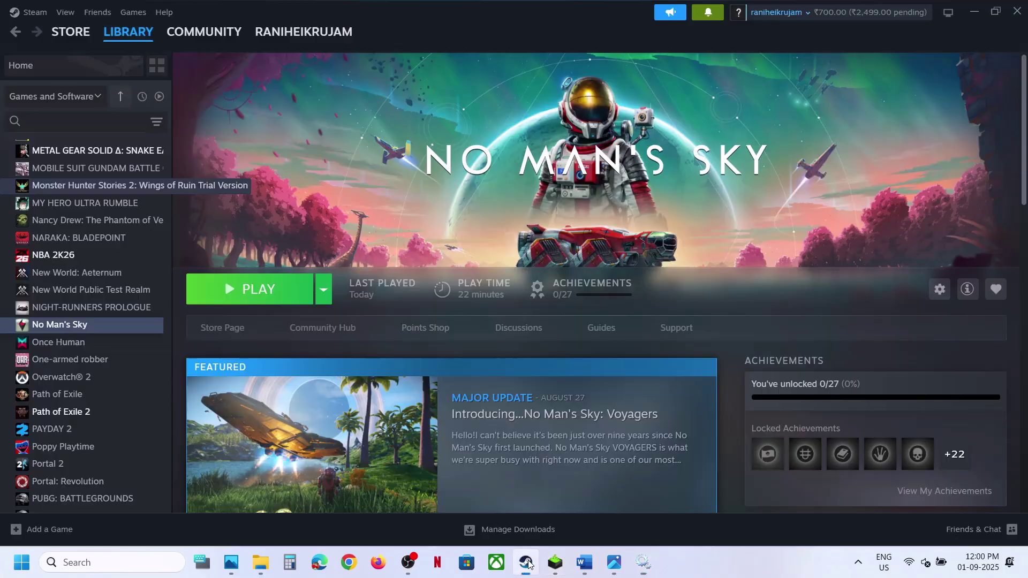
pyautogui.click(264, 304)
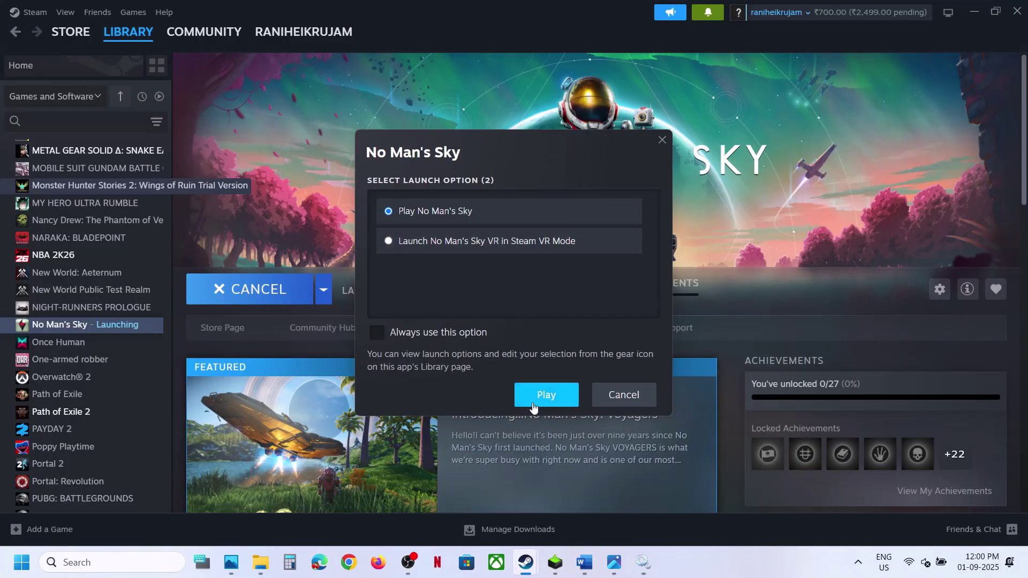
pyautogui.click(535, 399)
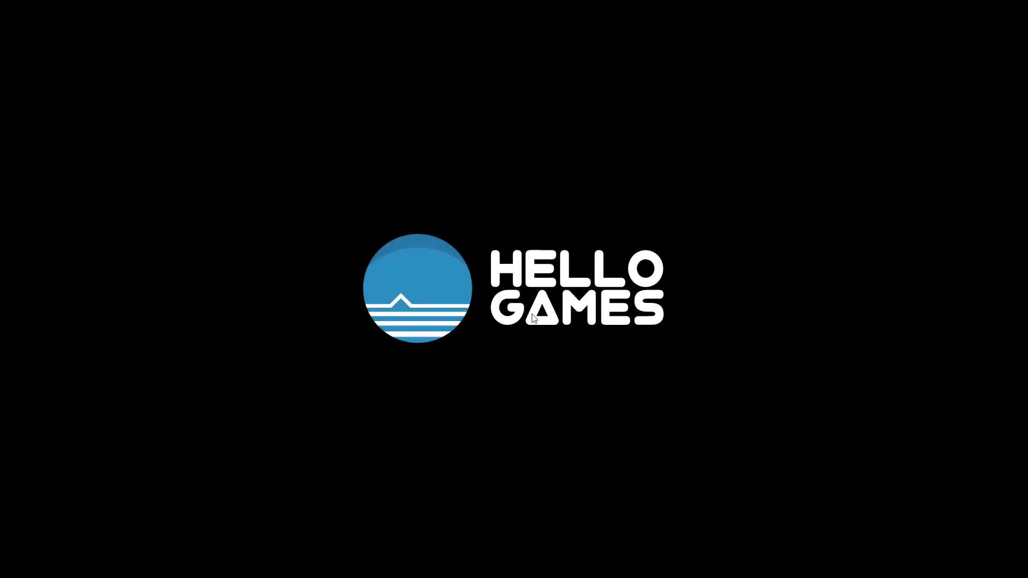
pyautogui.hotkey('alt', 'Tab')
pyautogui.click(643, 562)
# Step: Start Windows Audio again, close Services, and confirm No Man's Sky is running
pyautogui.click(273, 194)
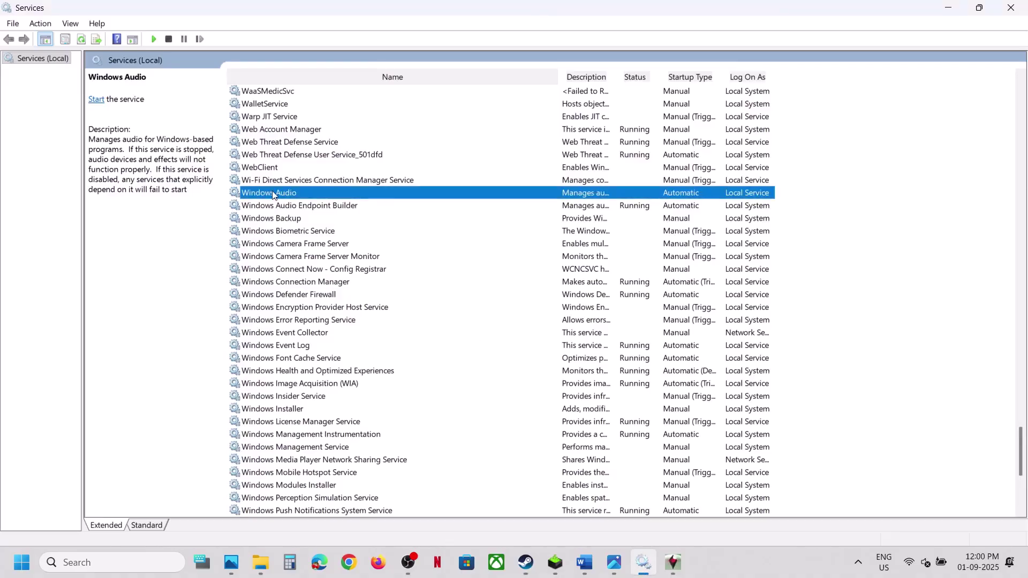
pyautogui.rightClick(271, 196)
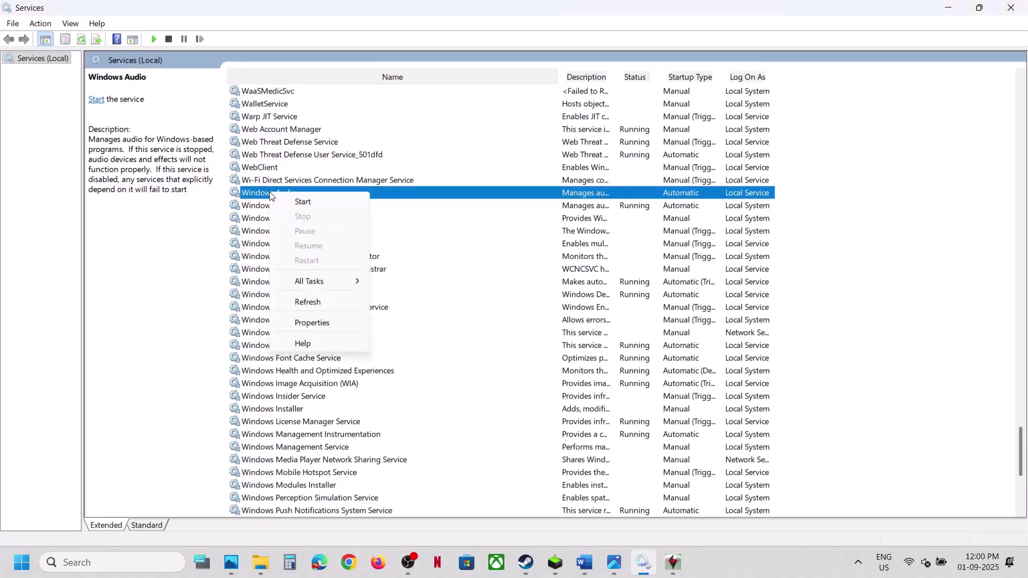
pyautogui.click(330, 207)
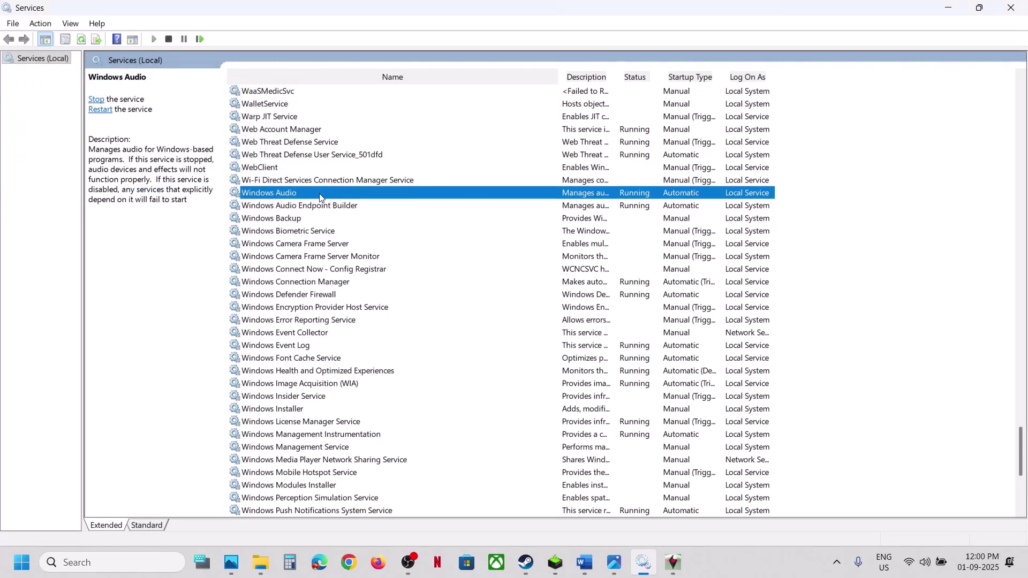
pyautogui.click(1011, 7)
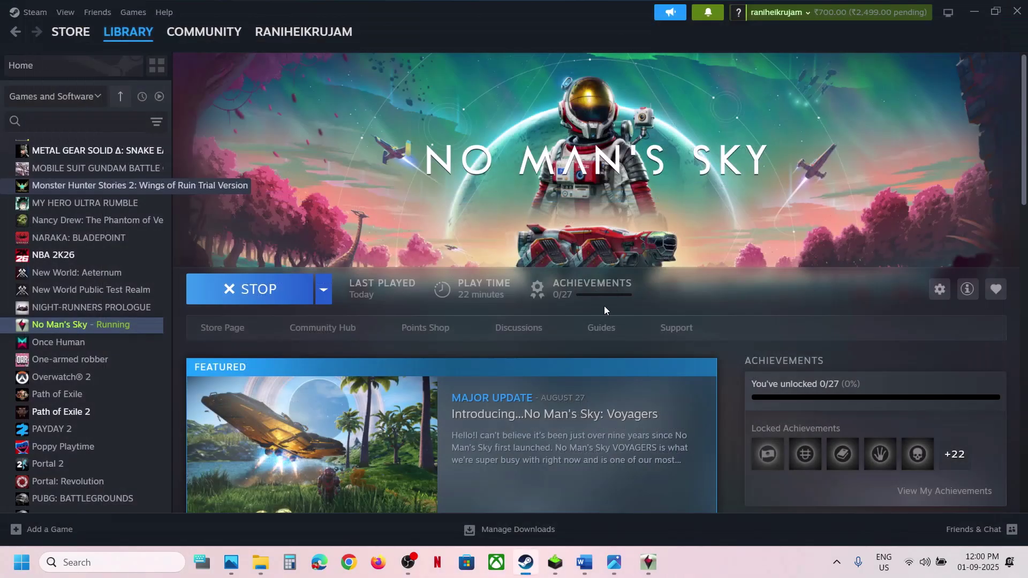
pyautogui.click(644, 560)
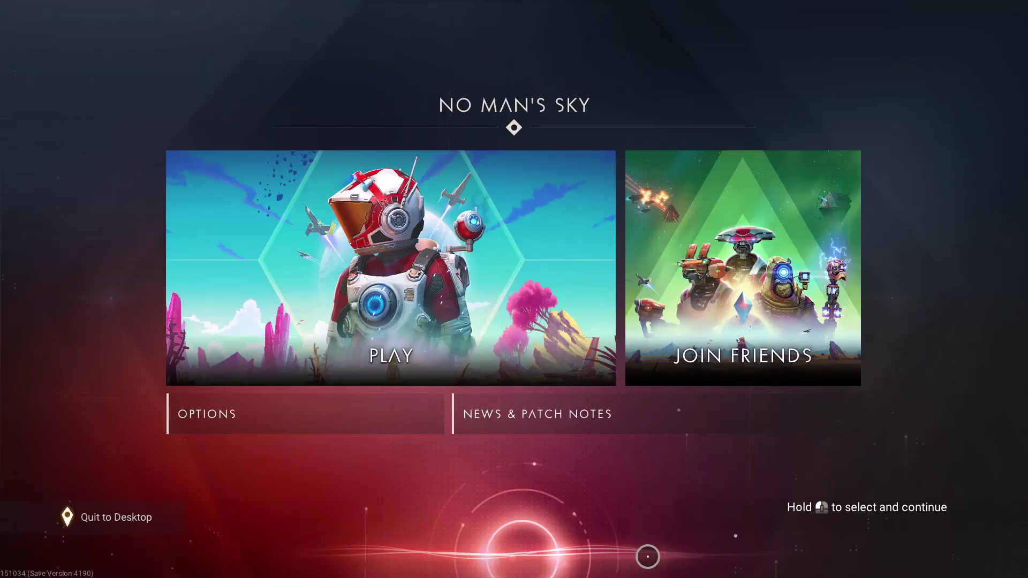
pyautogui.hotkey('alt', 'Tab')
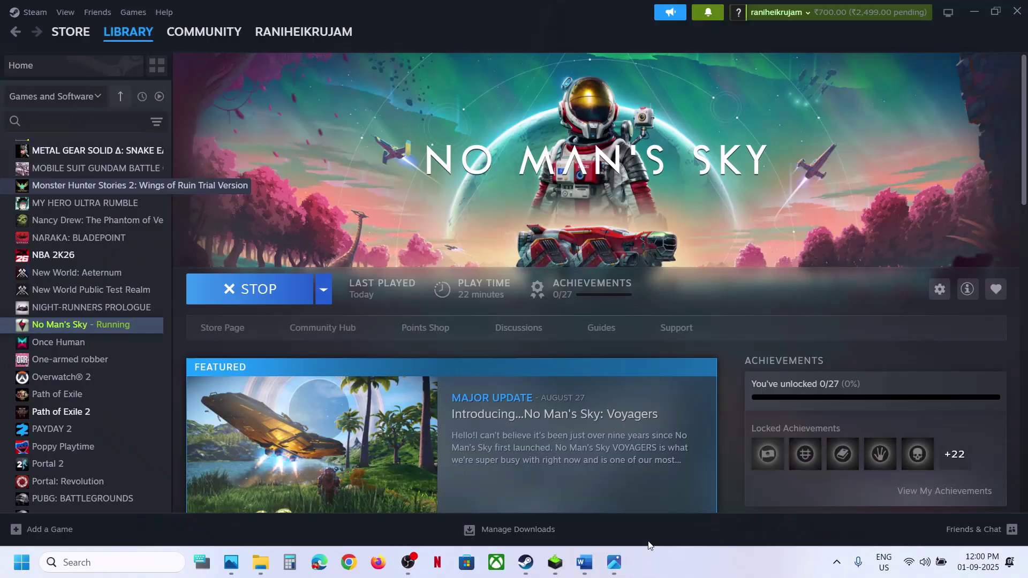
# Step: Highlight the NVIDIA NGX folder path in Step 5, then return to File Explorer
pyautogui.click(585, 562)
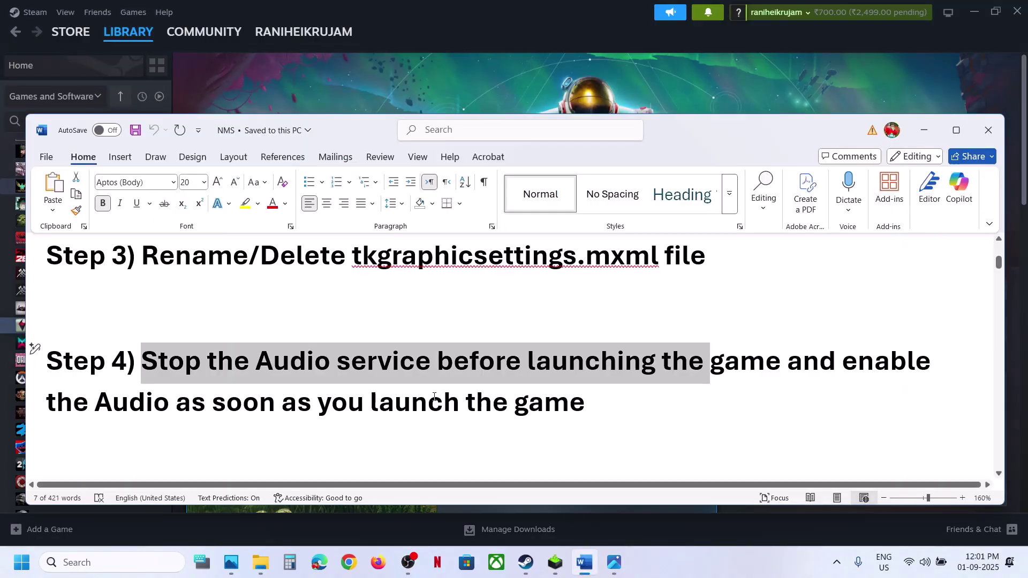
pyautogui.scroll(-3, 434, 396)
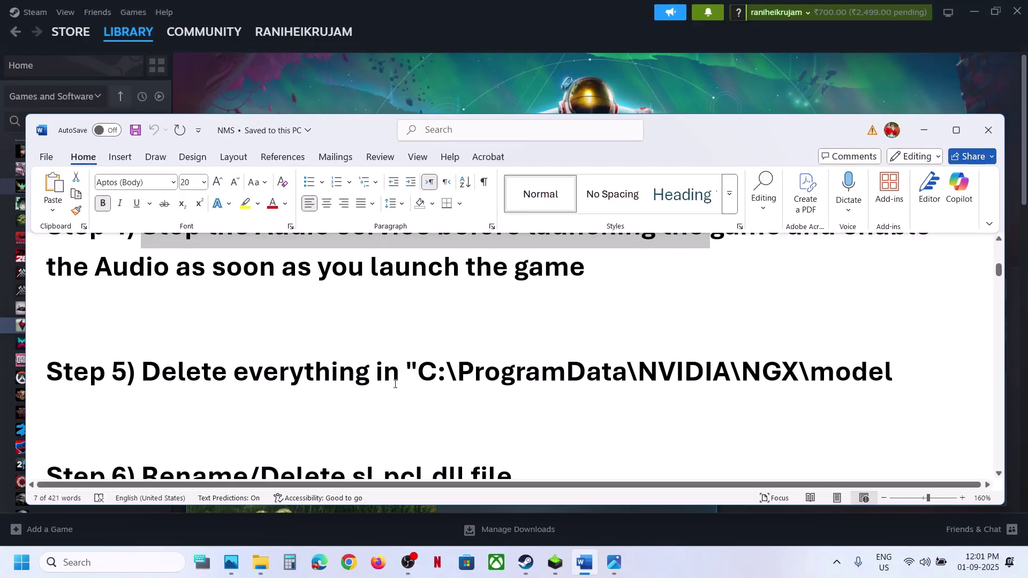
pyautogui.moveTo(650, 396); pyautogui.dragTo(484, 408)
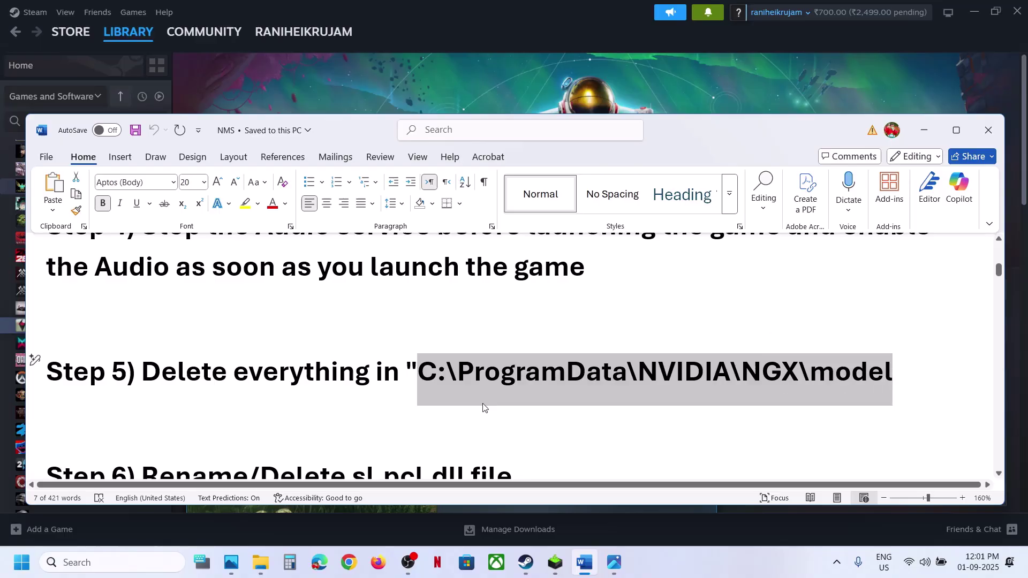
pyautogui.click(264, 565)
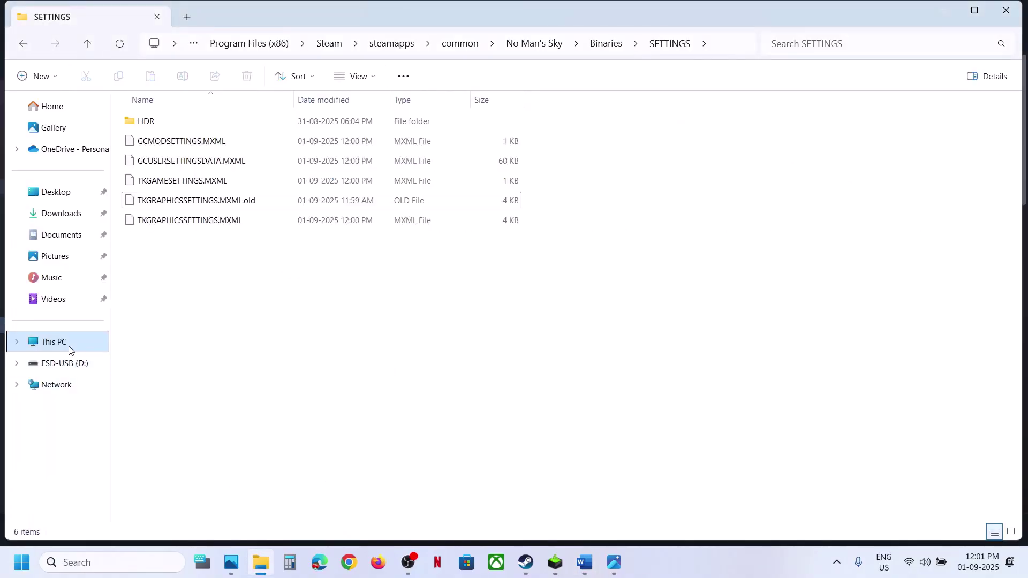
# Step: With hidden items shown, navigate to C:\ProgramData\NVIDIA\NGX\models
pyautogui.click(69, 349)
pyautogui.doubleClick(179, 143)
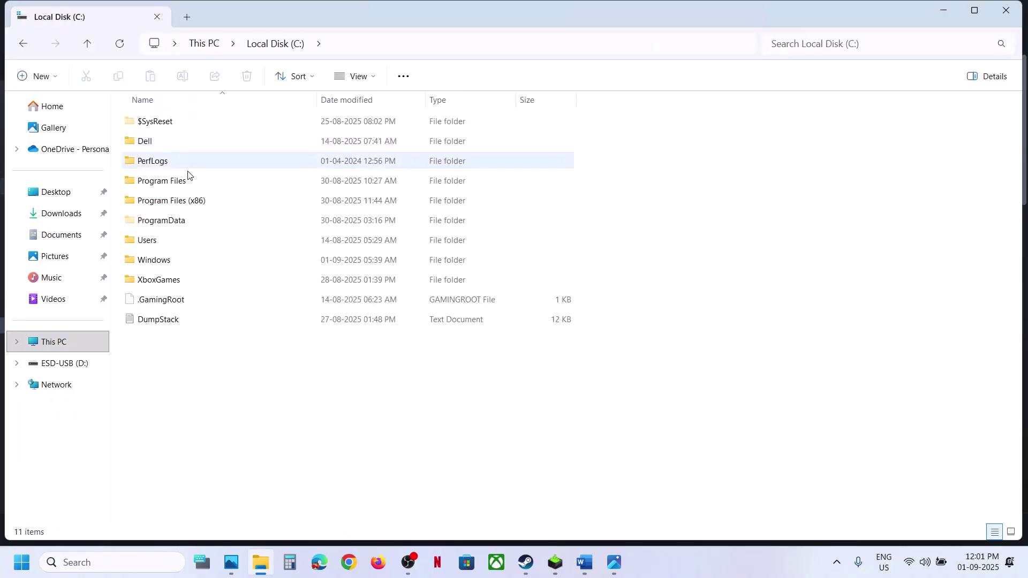
pyautogui.click(169, 224)
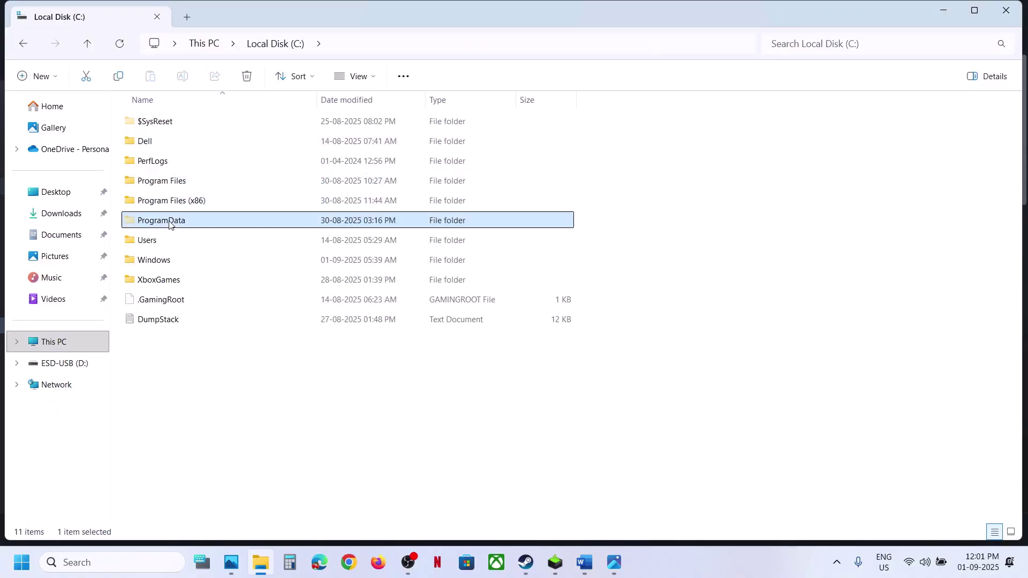
pyautogui.click(377, 76)
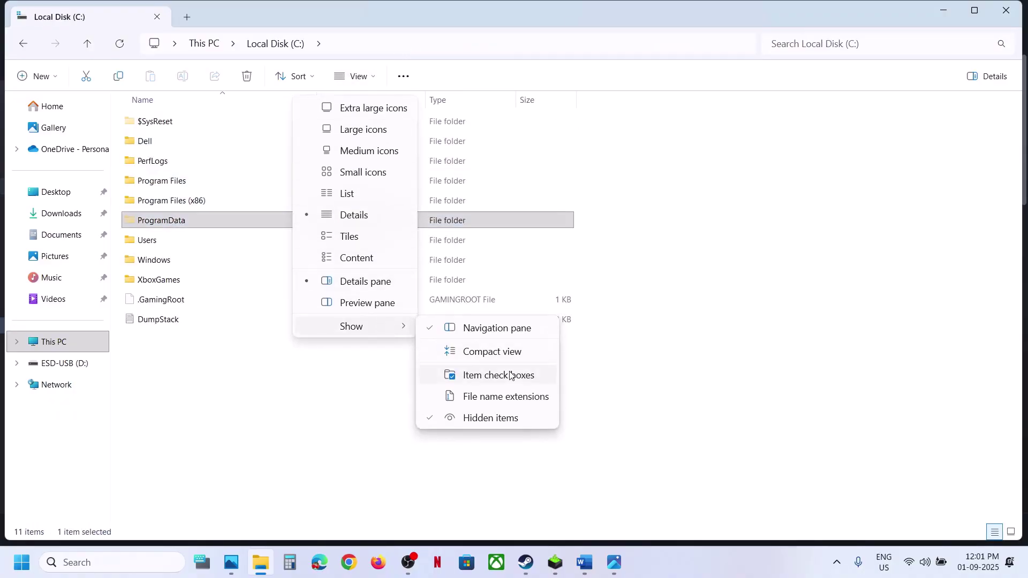
pyautogui.click(172, 226)
pyautogui.doubleClick(171, 226)
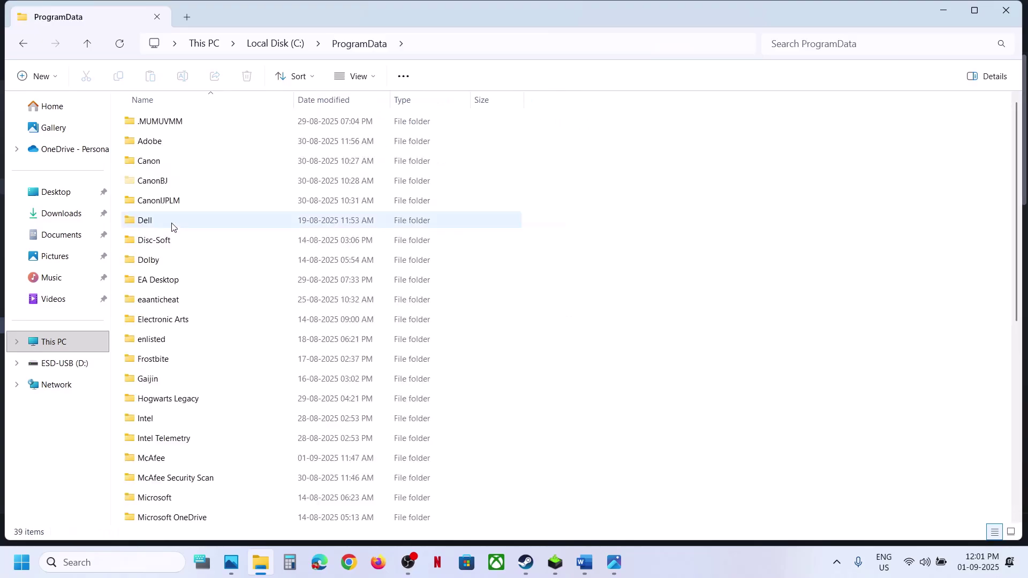
pyautogui.click(192, 346)
pyautogui.press('n')
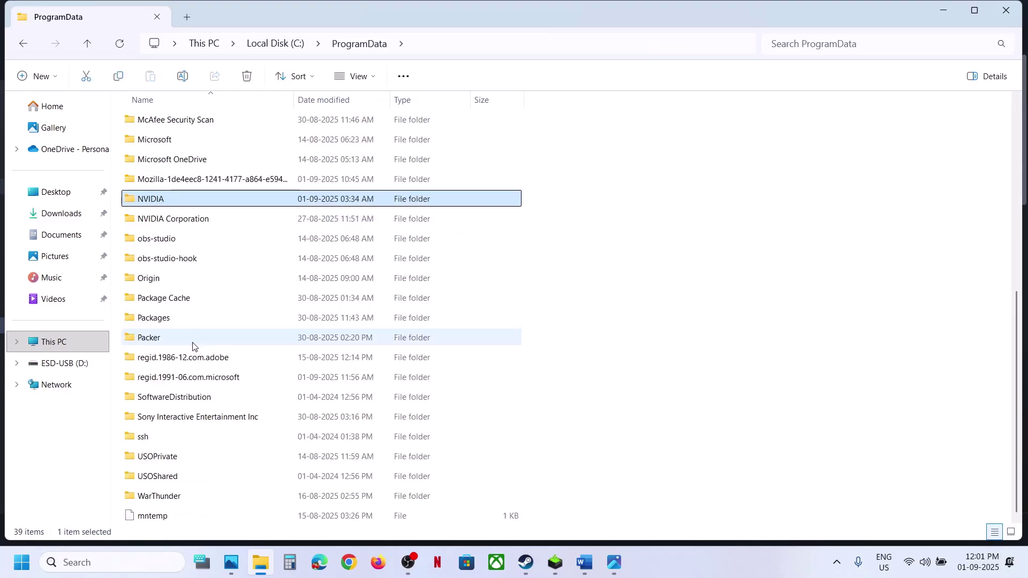
pyautogui.doubleClick(166, 202)
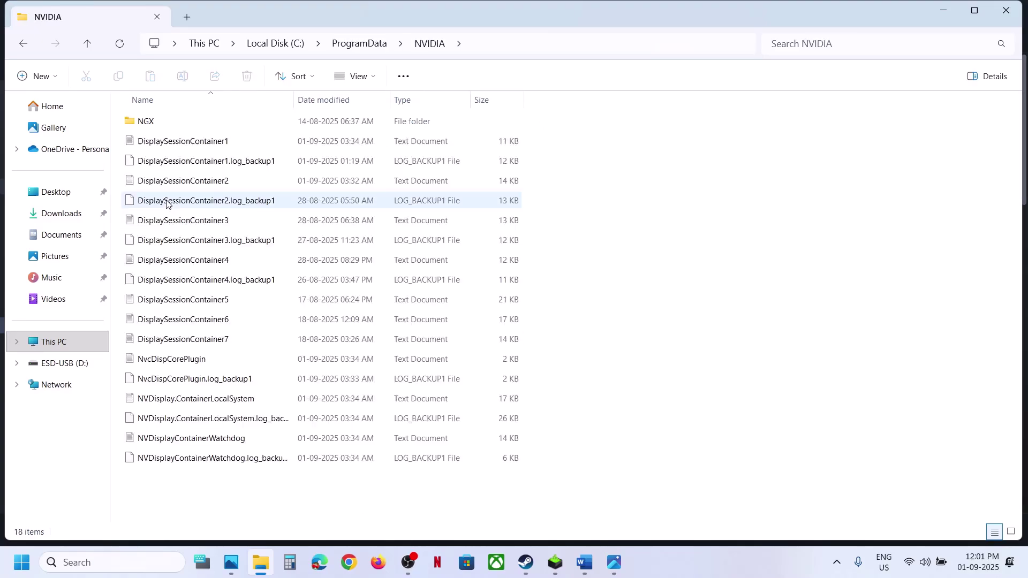
pyautogui.doubleClick(164, 124)
pyautogui.doubleClick(163, 124)
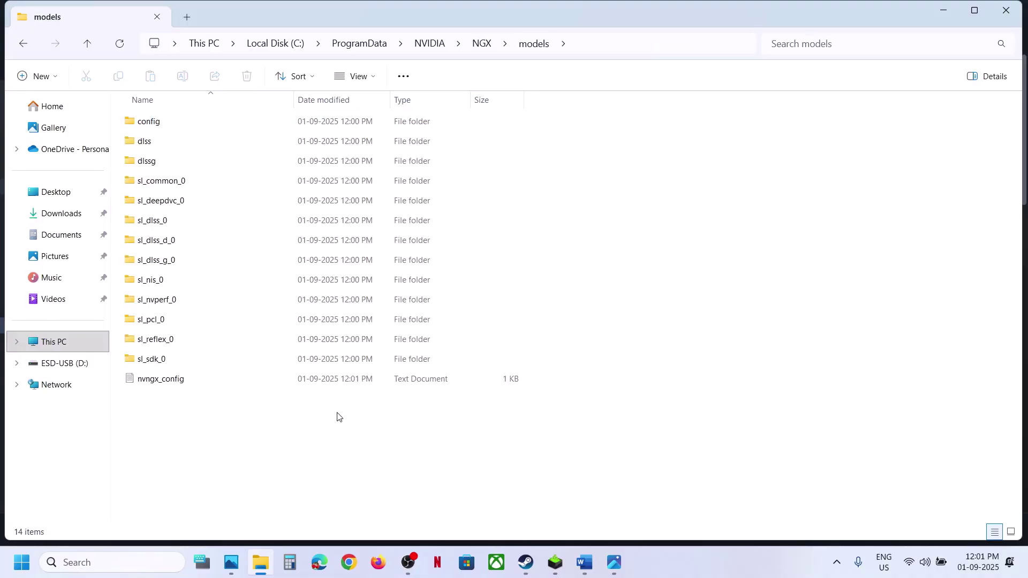
# Step: Select all 14 items in the models folder and delete them
pyautogui.hotkey('ctrl', 'a')
pyautogui.rightClick(274, 250)
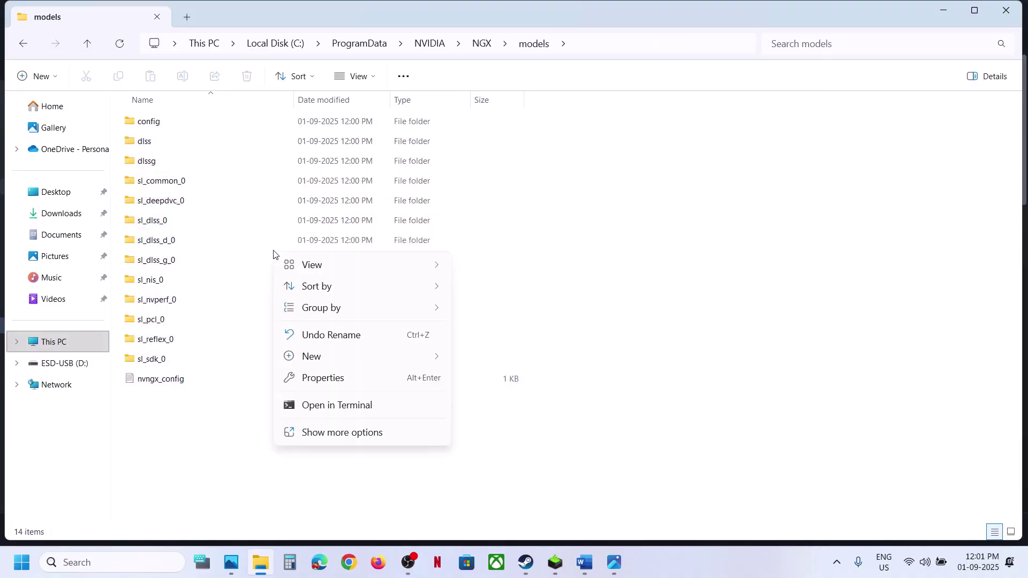
pyautogui.click(207, 411)
pyautogui.hotkey('ctrl', 'a')
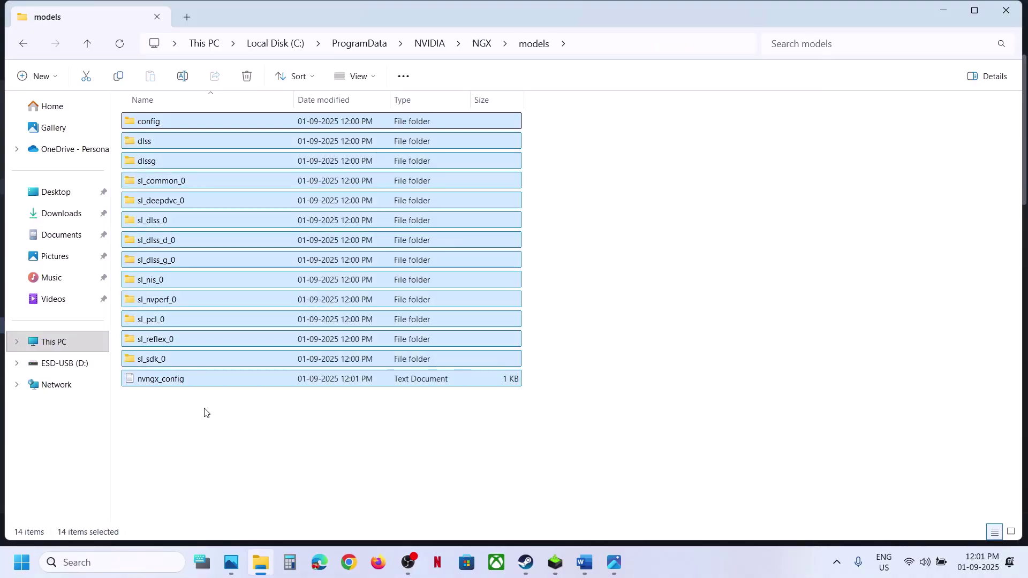
pyautogui.rightClick(243, 201)
pyautogui.click(391, 215)
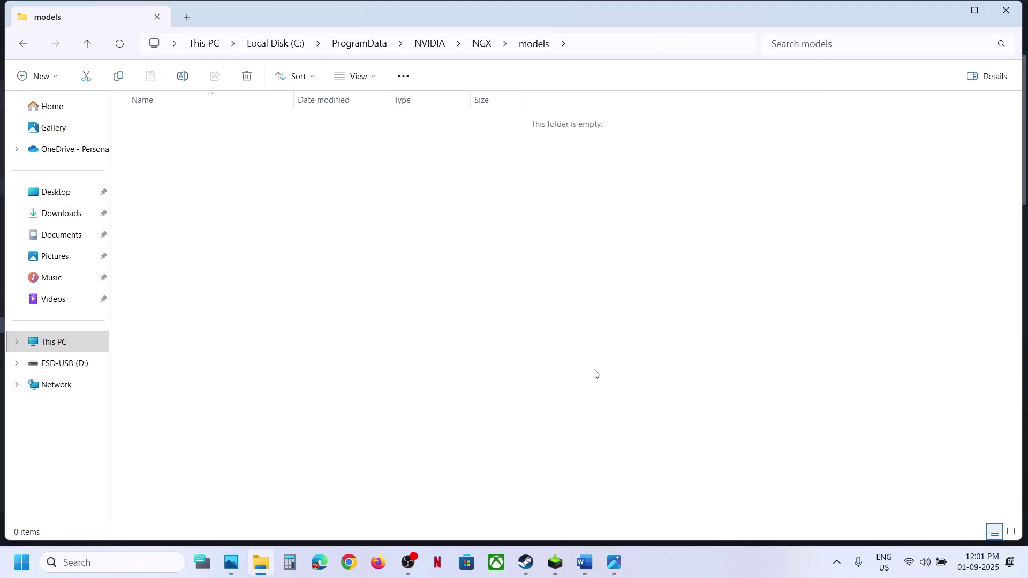
# Step: Scroll the Word checklist to Step 6, highlight the sl.pcl.dll file name, and go back to Steam
pyautogui.click(584, 562)
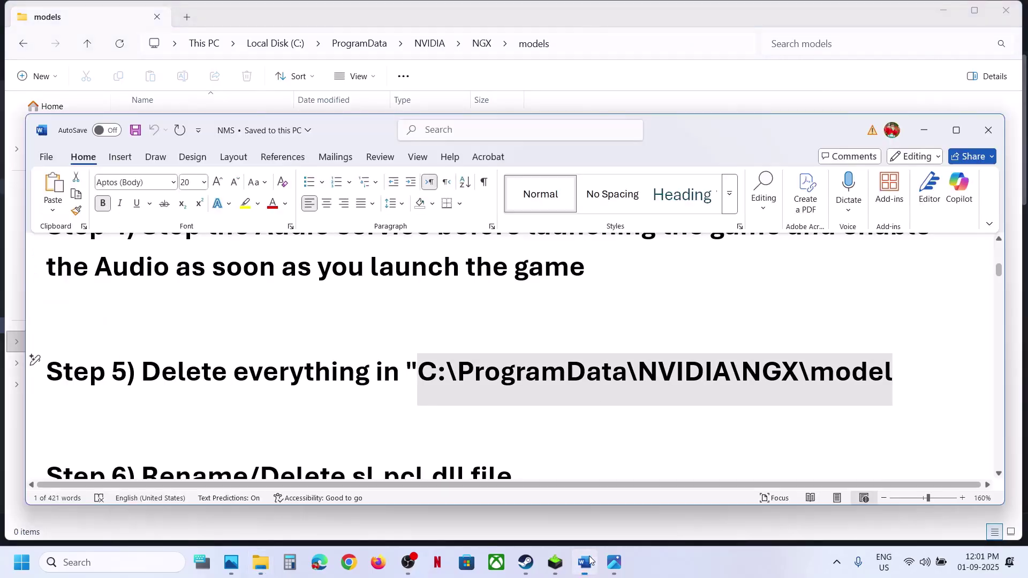
pyautogui.scroll(-2, 328, 393)
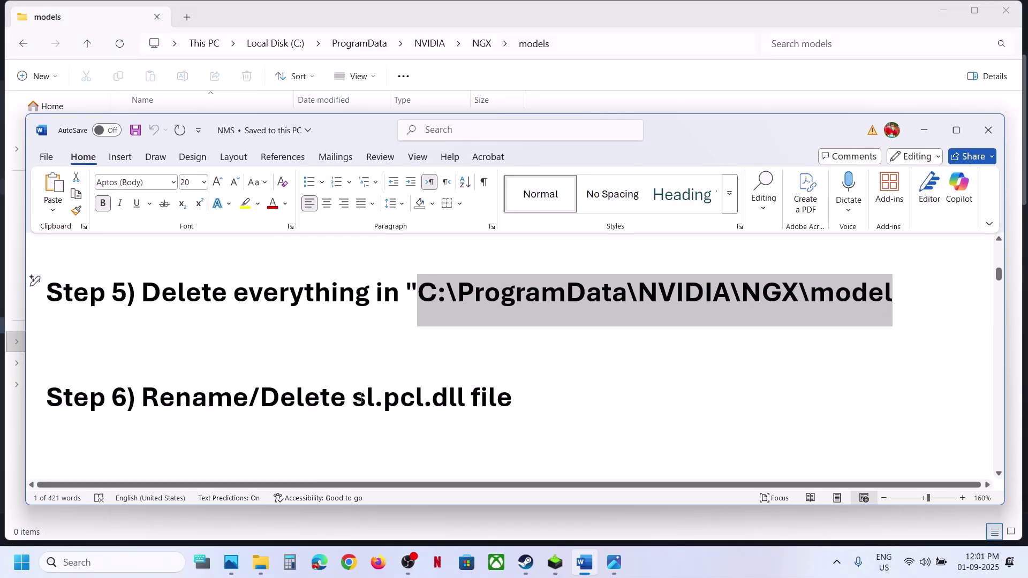
pyautogui.moveTo(358, 399); pyautogui.dragTo(511, 399)
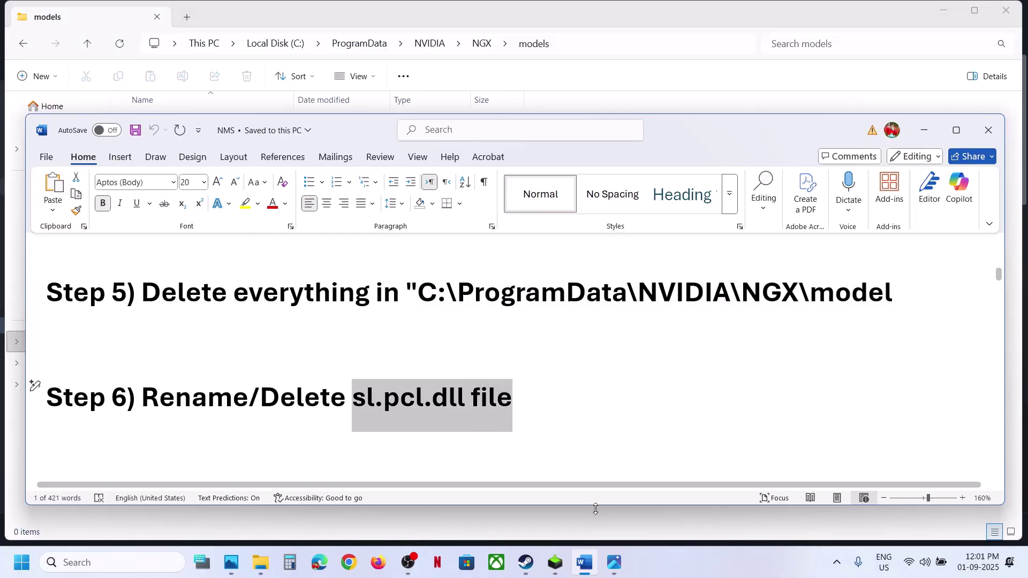
pyautogui.click(533, 573)
# Step: From Steam, open No Man's Sky's local files and go into the Binaries folder
pyautogui.rightClick(110, 331)
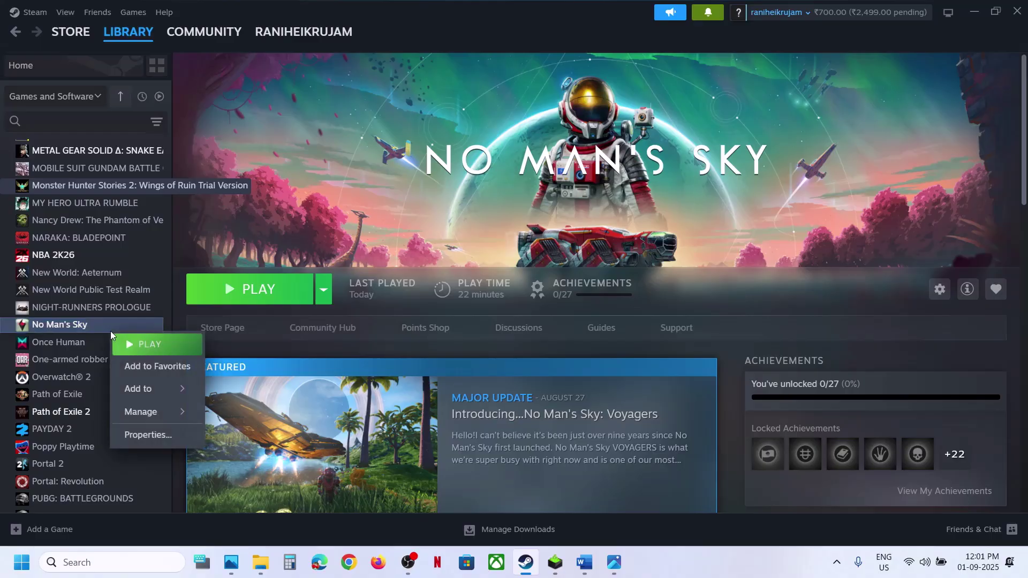
pyautogui.moveTo(161, 410)
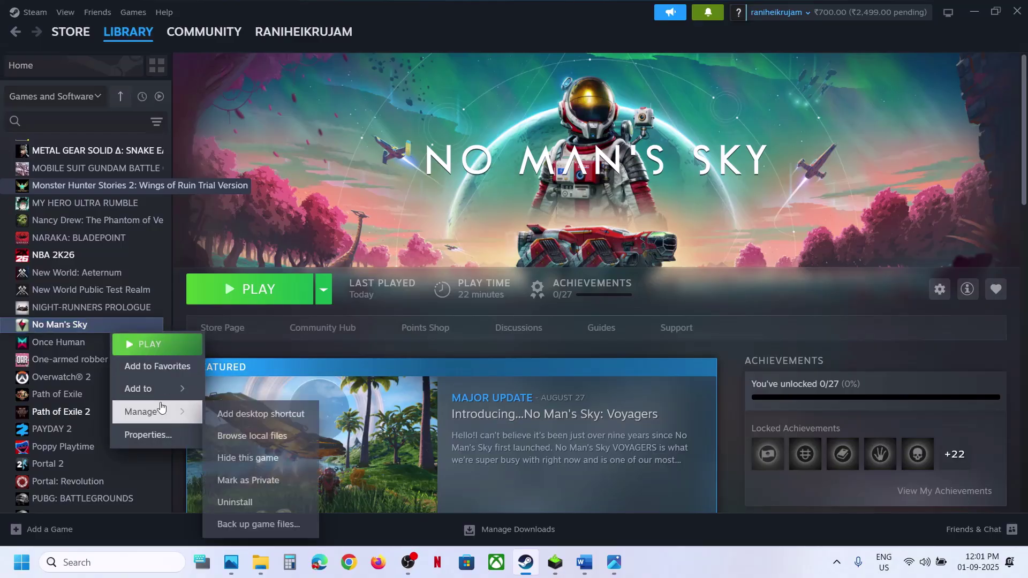
pyautogui.click(263, 444)
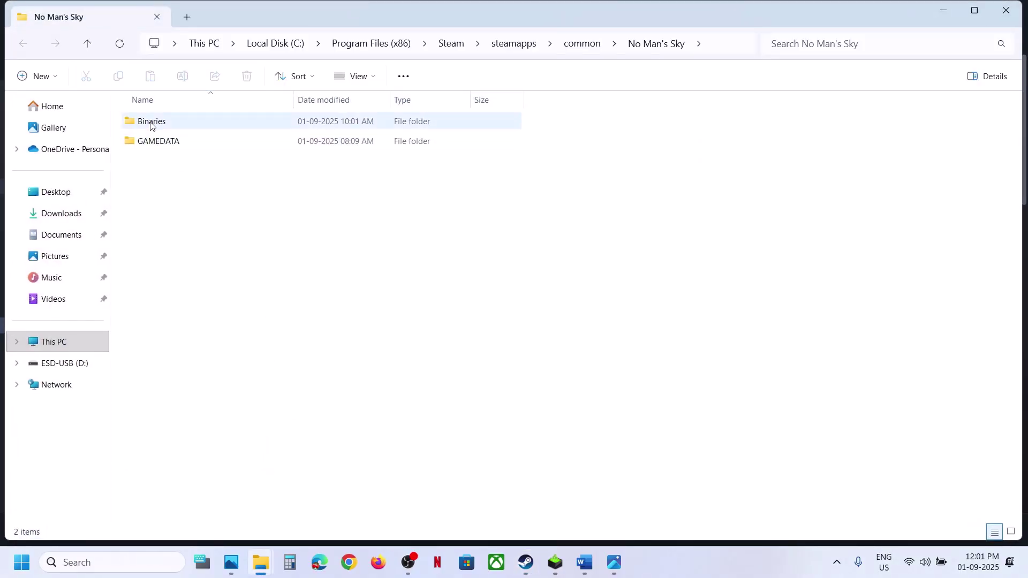
pyautogui.doubleClick(150, 126)
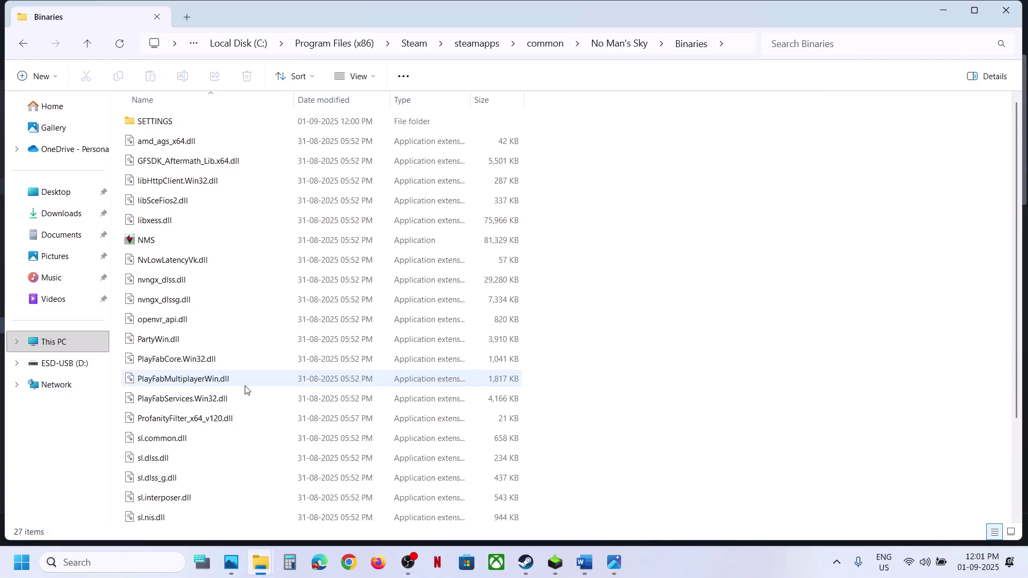
pyautogui.scroll(-2, 245, 390)
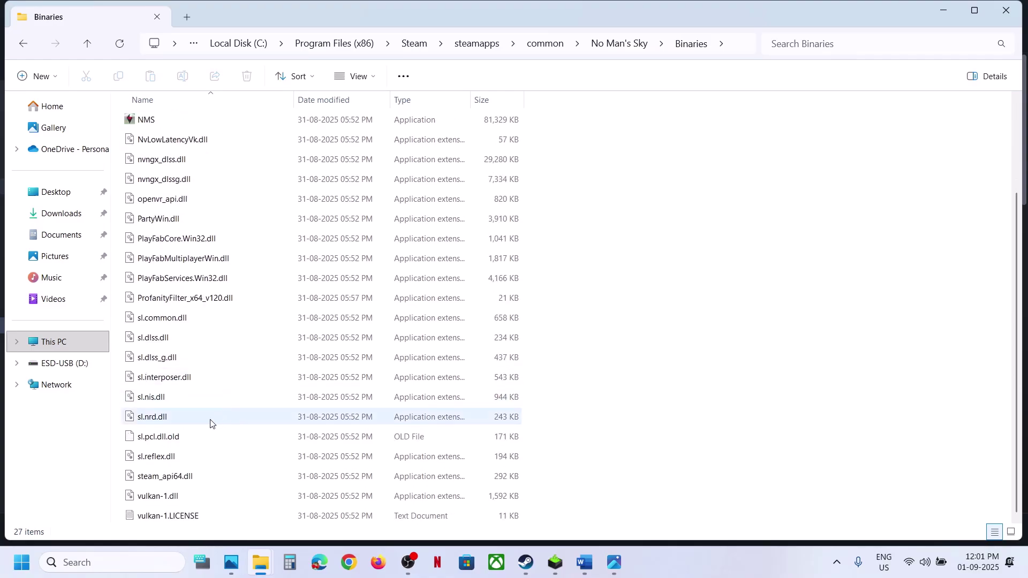
# Step: Rename sl.pcl.dll.old back to sl.pcl.dll, confirming the extension change
pyautogui.rightClick(169, 440)
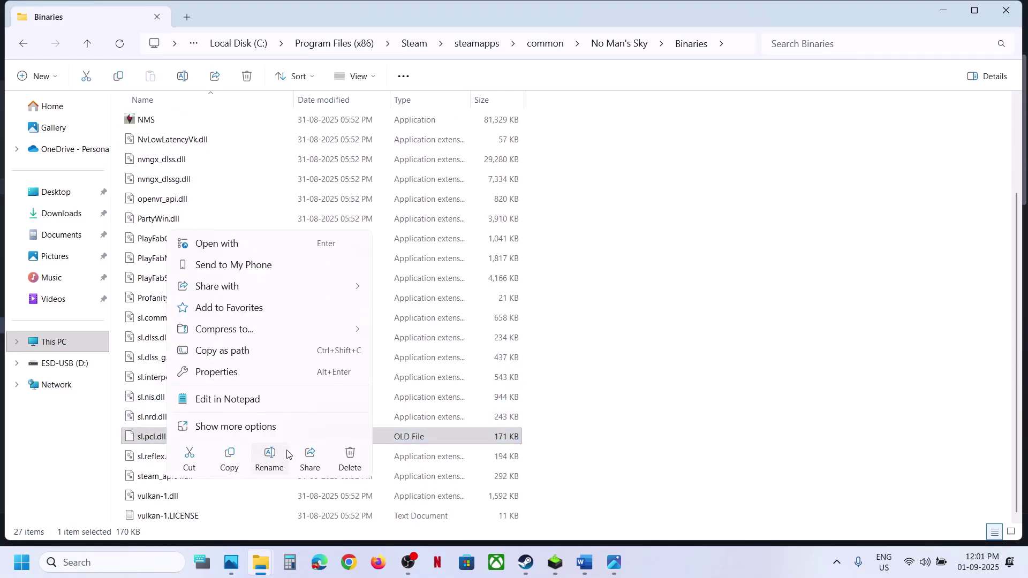
pyautogui.click(270, 456)
pyautogui.click(186, 437)
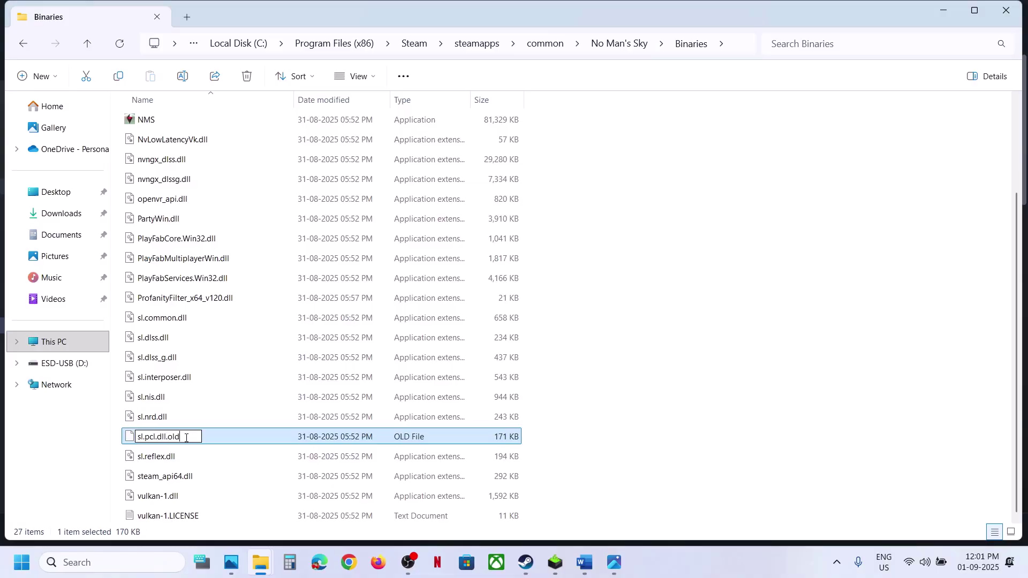
pyautogui.press('BackSpace')
pyautogui.press('BackSpace')
pyautogui.press('BackSpace')
pyautogui.press('Return')
pyautogui.click(583, 290)
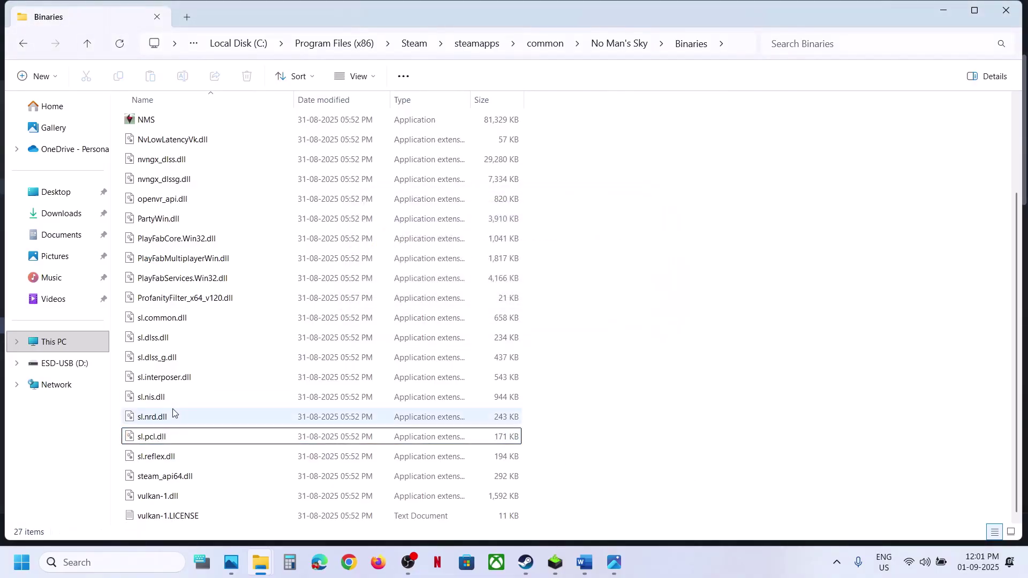
# Step: Rename sl.pcl.dll to sl.pcl.dll.old again so it stays disabled
pyautogui.rightClick(148, 442)
pyautogui.click(250, 458)
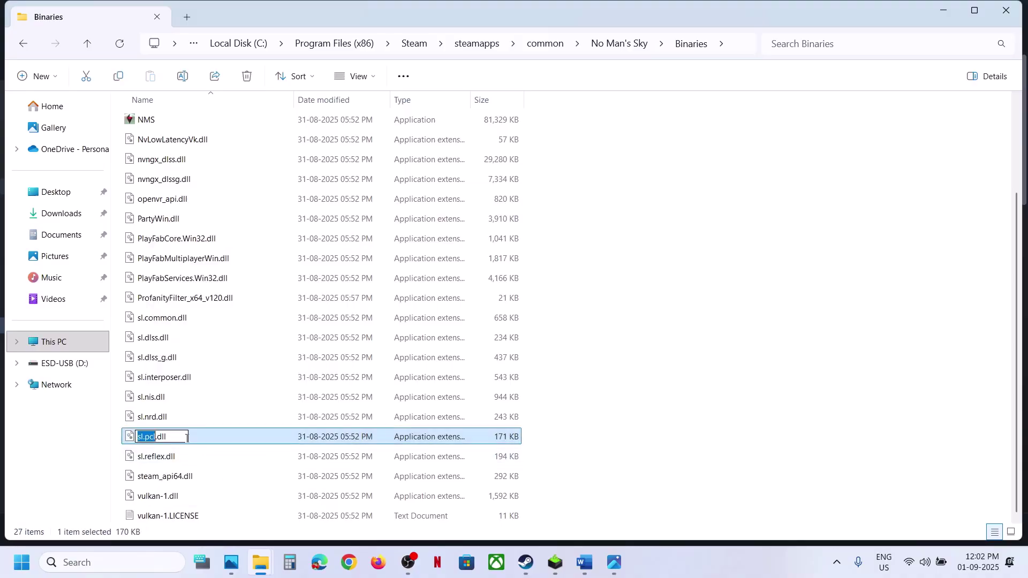
pyautogui.click(181, 438)
pyautogui.write('.old')
pyautogui.click(709, 404)
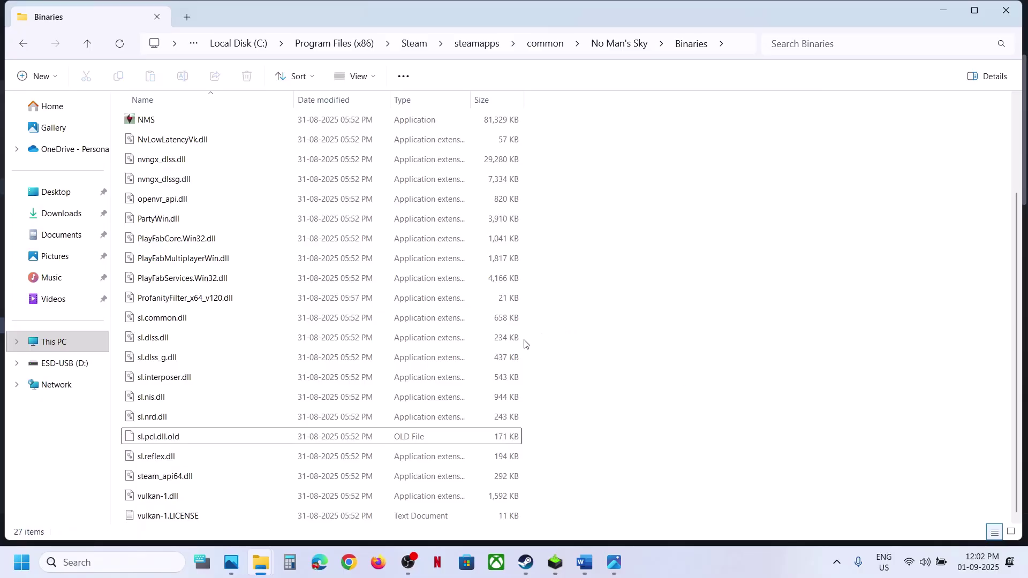
# Step: Scroll the Word checklist to Step 7, highlight its Steam Cloud warning, then bring Steam back
pyautogui.click(526, 563)
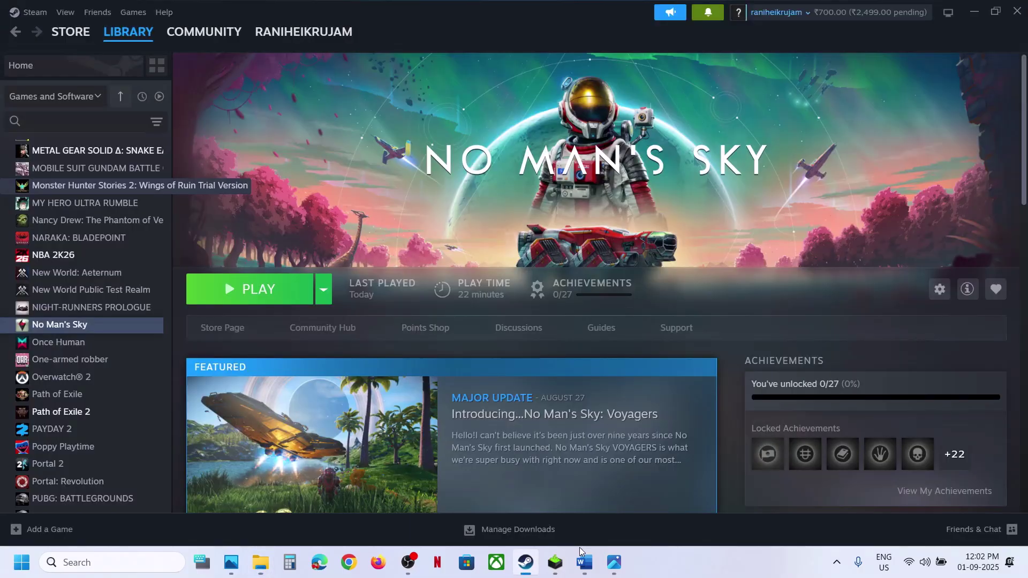
pyautogui.click(584, 562)
pyautogui.scroll(-1, 376, 368)
pyautogui.scroll(-2, 376, 367)
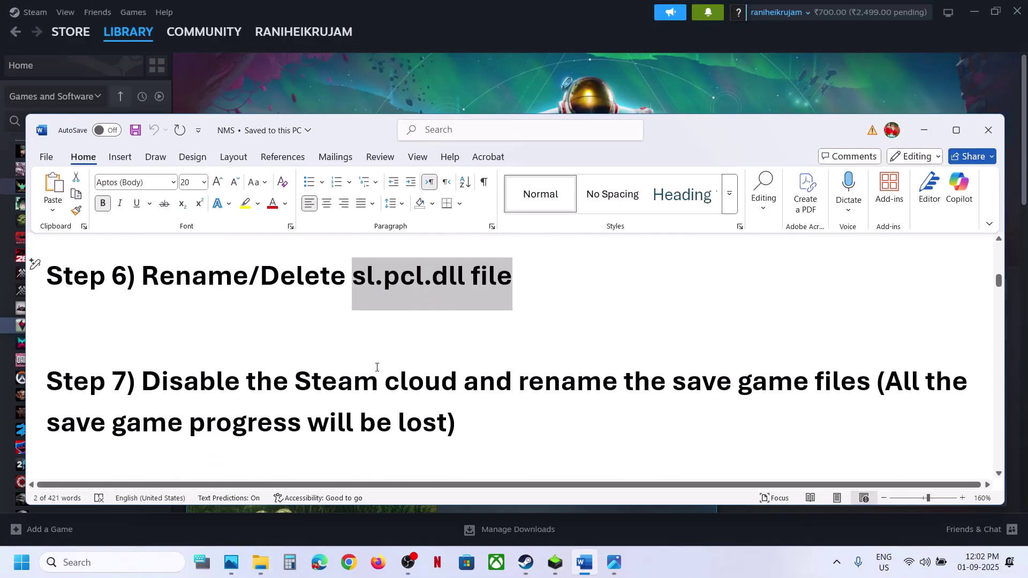
pyautogui.moveTo(142, 372); pyautogui.dragTo(447, 417)
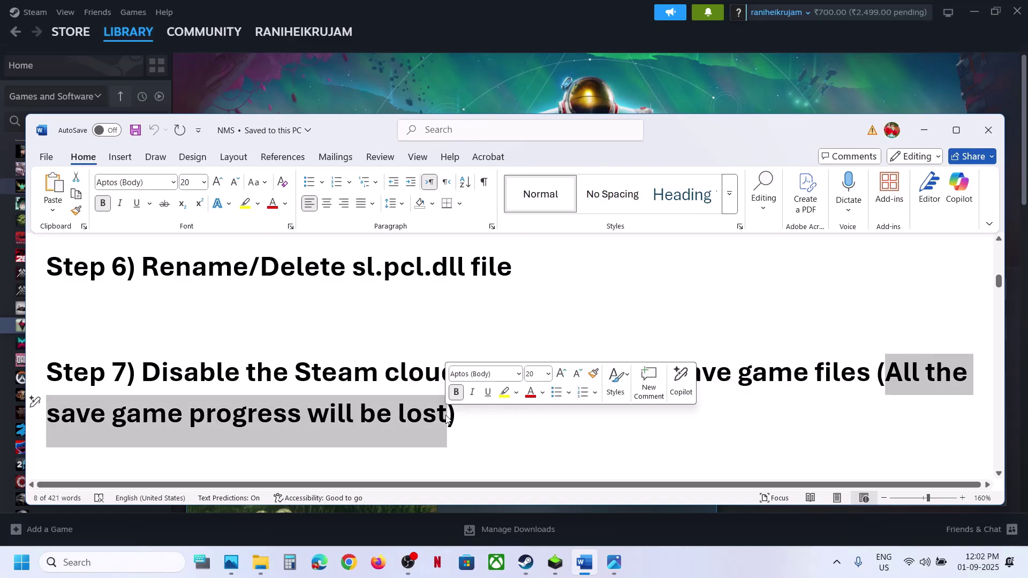
pyautogui.click(466, 94)
pyautogui.moveTo(106, 21)
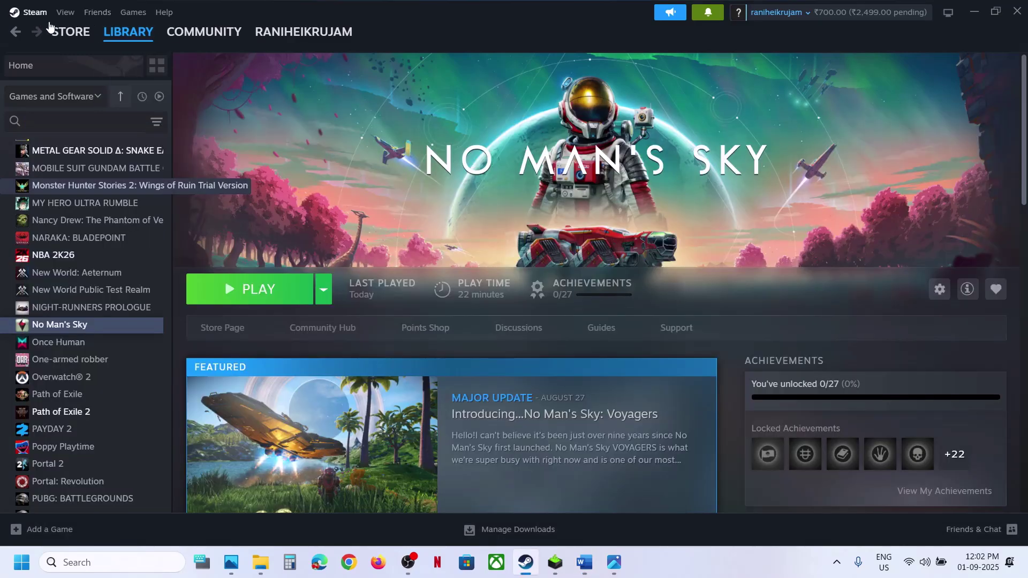
# Step: In No Man's Sky properties, toggle Steam Cloud on and back off, then close properties
pyautogui.rightClick(75, 325)
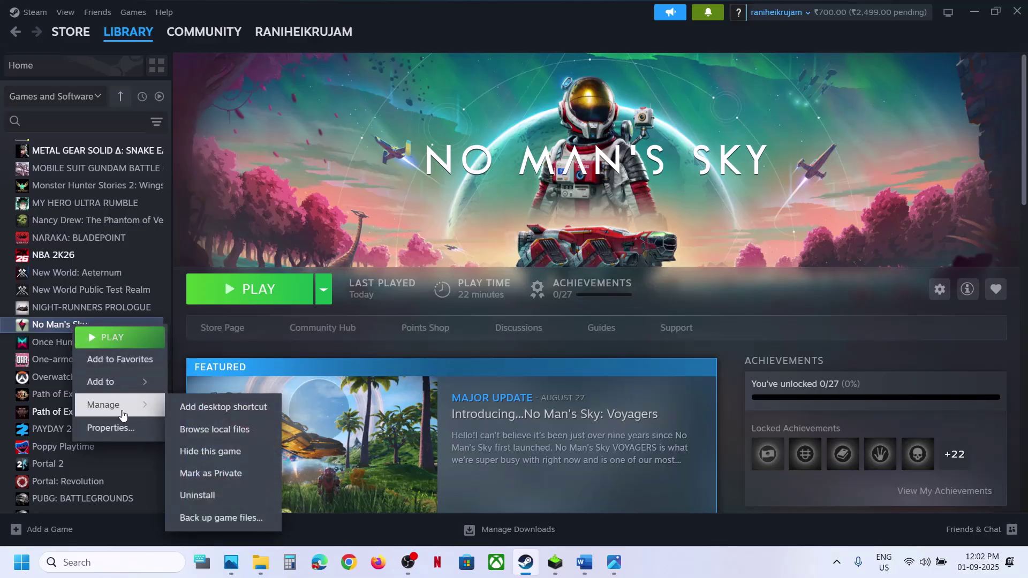
pyautogui.click(118, 427)
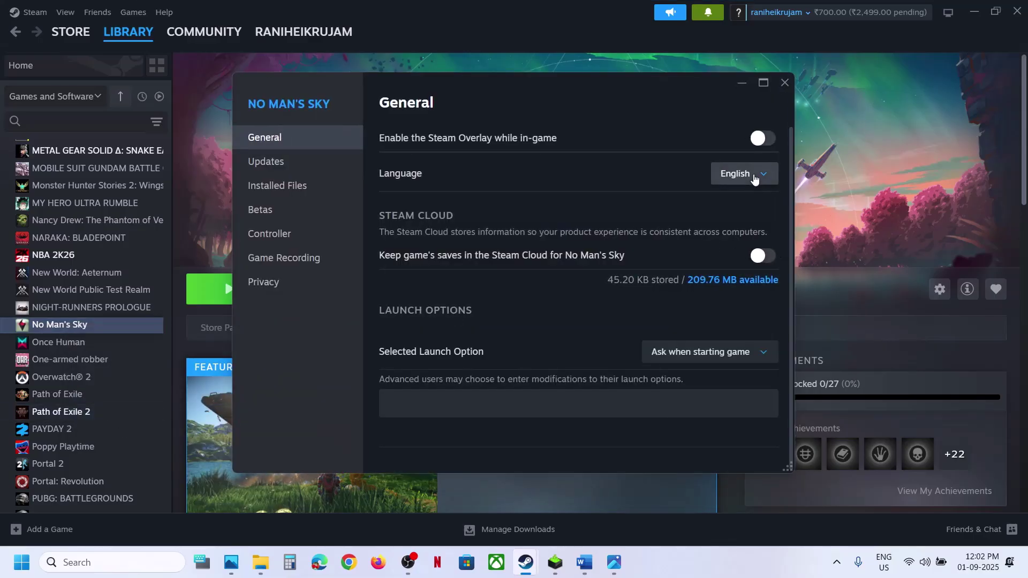
pyautogui.click(763, 256)
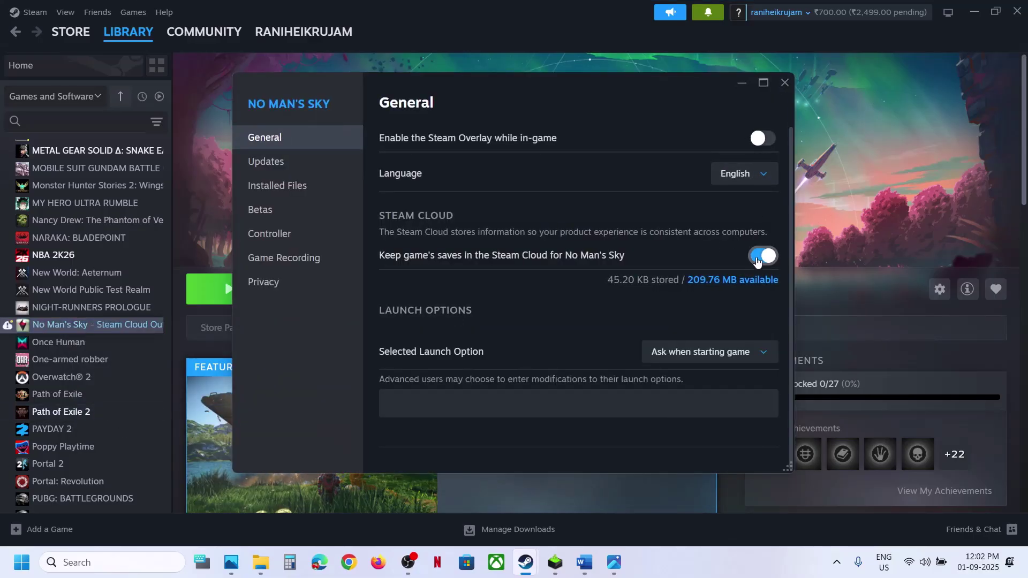
pyautogui.click(763, 257)
pyautogui.click(784, 82)
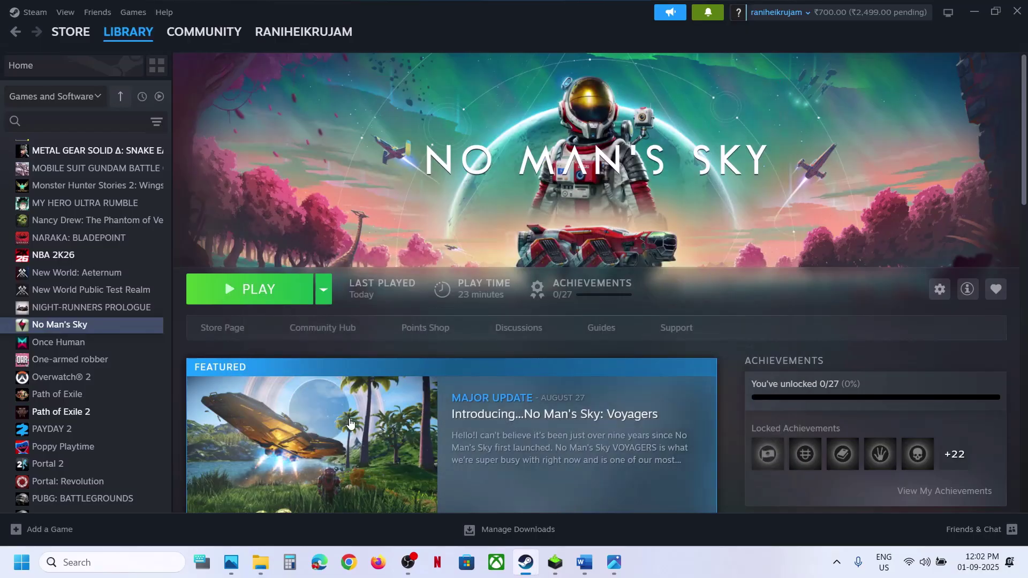
# Step: In the Binaries Explorer window, go to Local Disk (C:) > Users and open the profile folder
pyautogui.moveTo(269, 568)
pyautogui.click(332, 490)
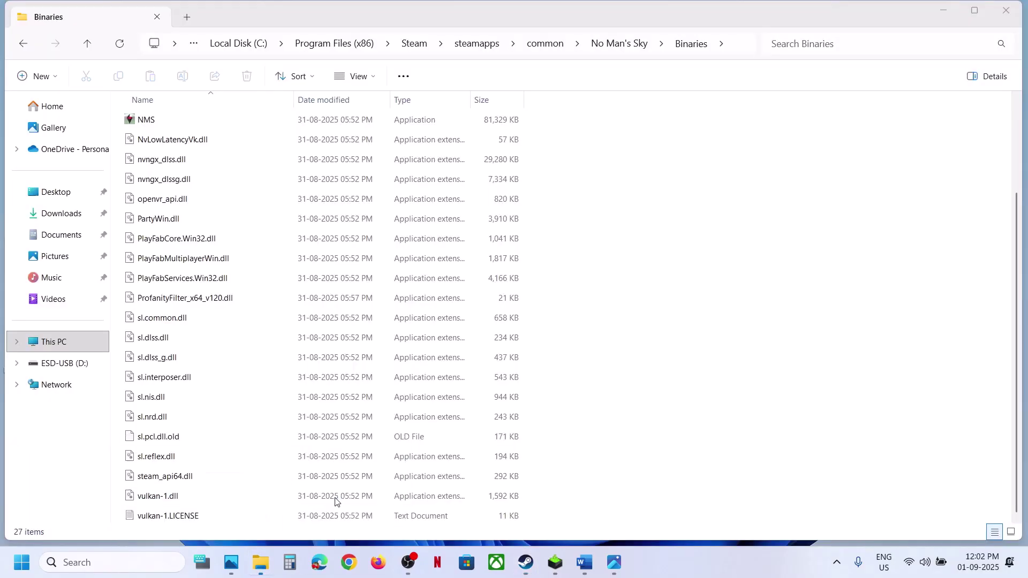
pyautogui.click(54, 346)
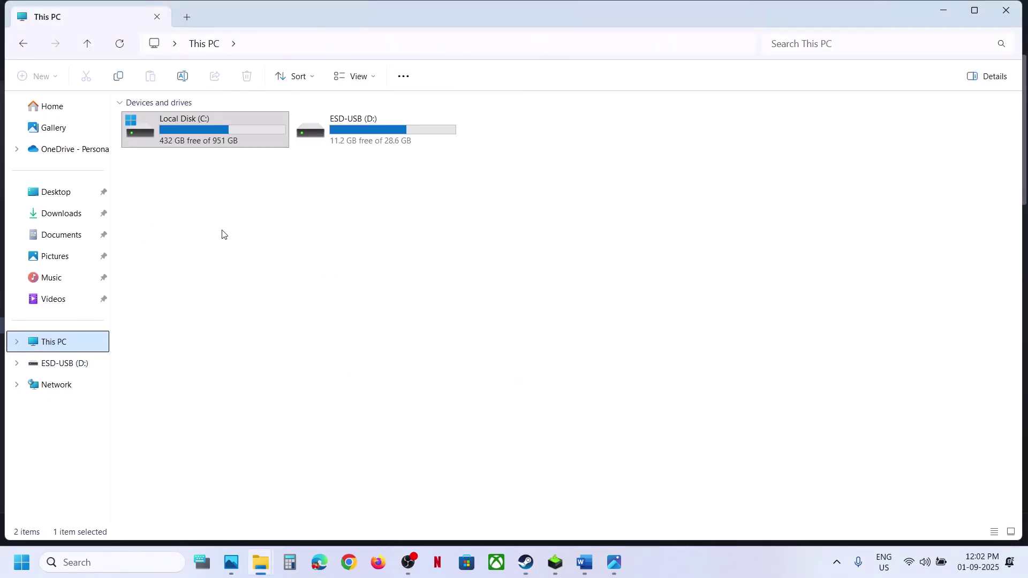
pyautogui.doubleClick(202, 143)
pyautogui.doubleClick(154, 241)
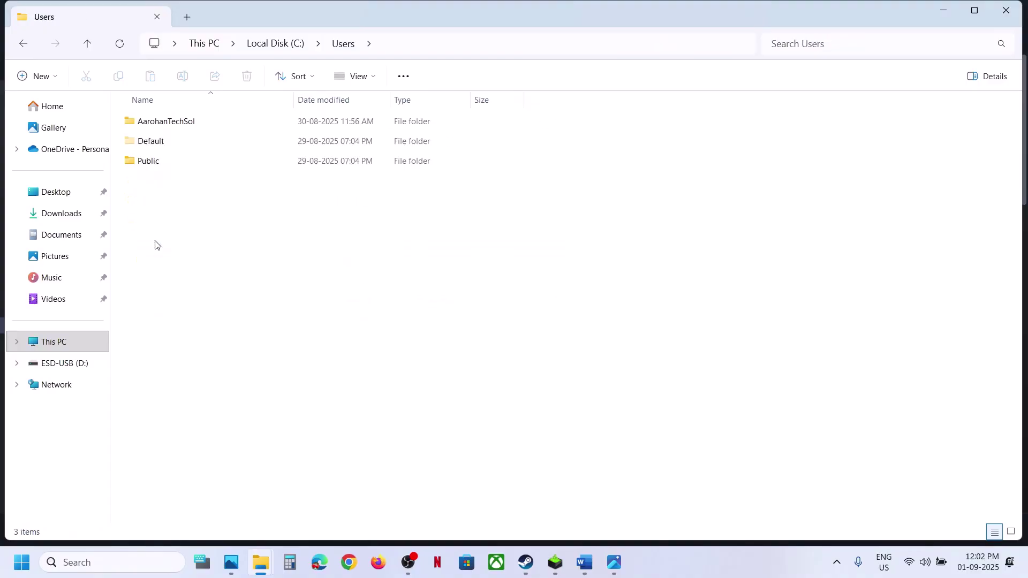
pyautogui.click(162, 122)
pyautogui.doubleClick(162, 122)
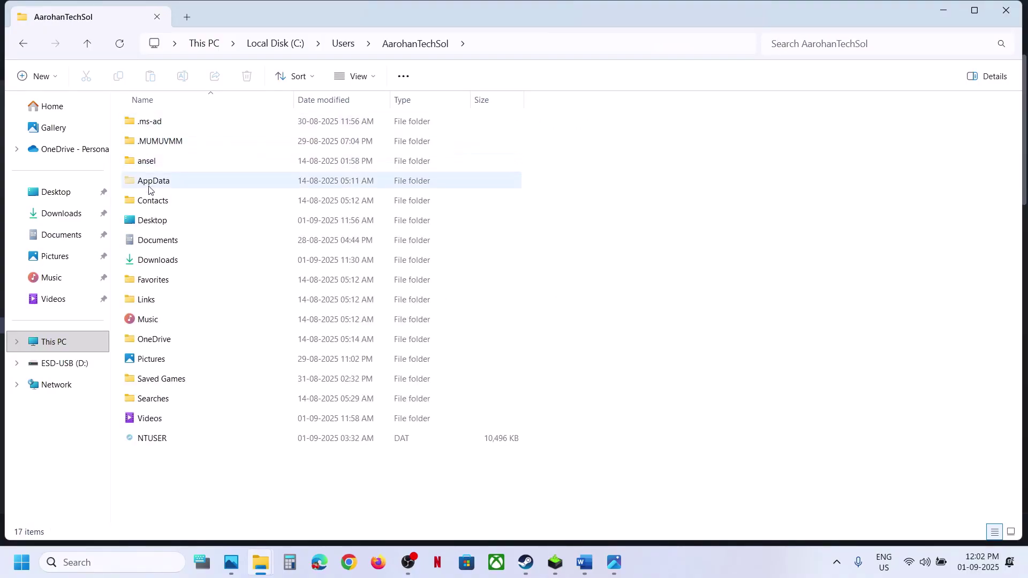
# Step: With hidden items shown, go through AppData\Roaming into the HelloGames folder
pyautogui.click(148, 185)
pyautogui.click(375, 82)
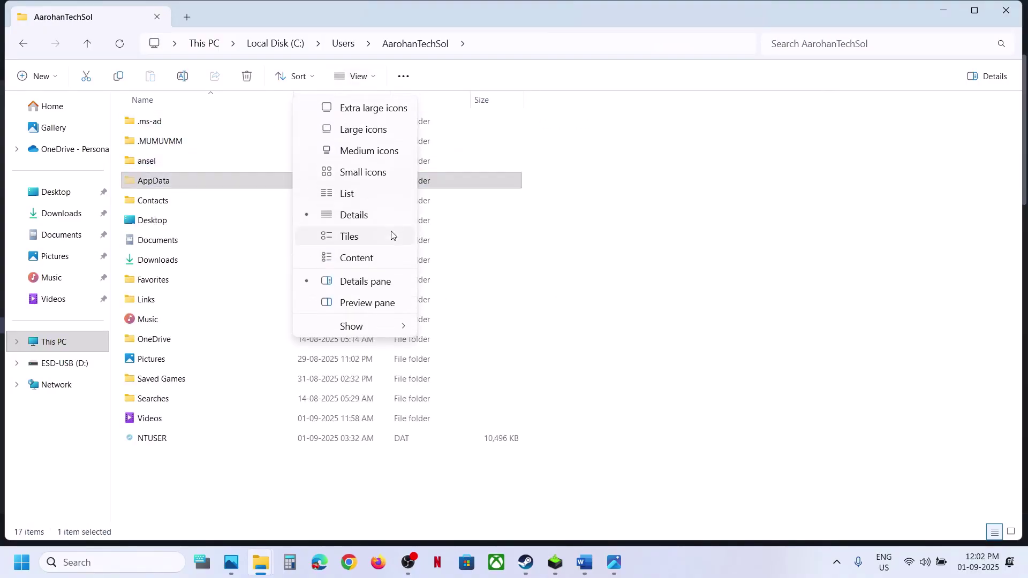
pyautogui.moveTo(397, 326)
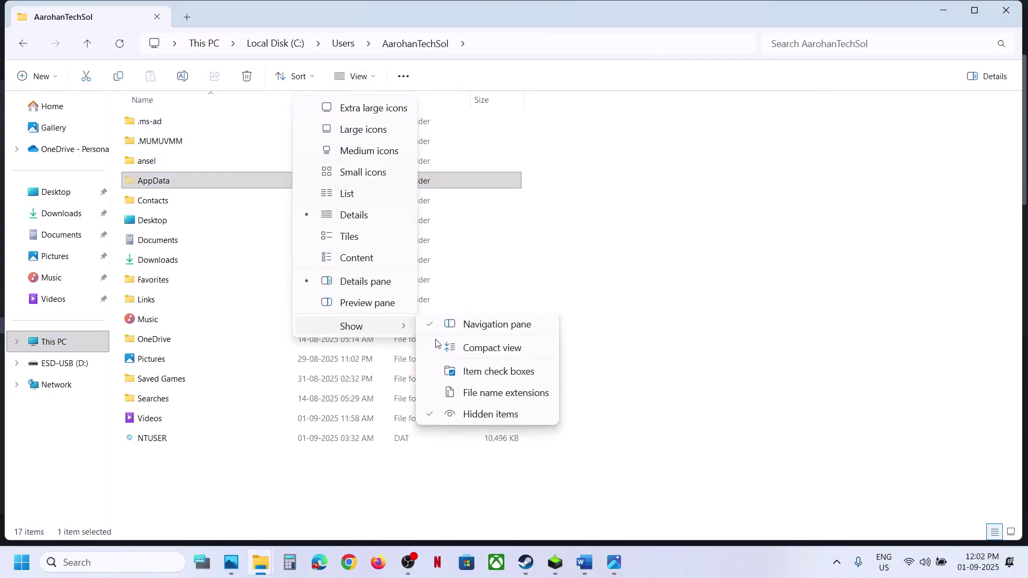
pyautogui.click(186, 173)
pyautogui.doubleClick(185, 172)
pyautogui.doubleClick(172, 163)
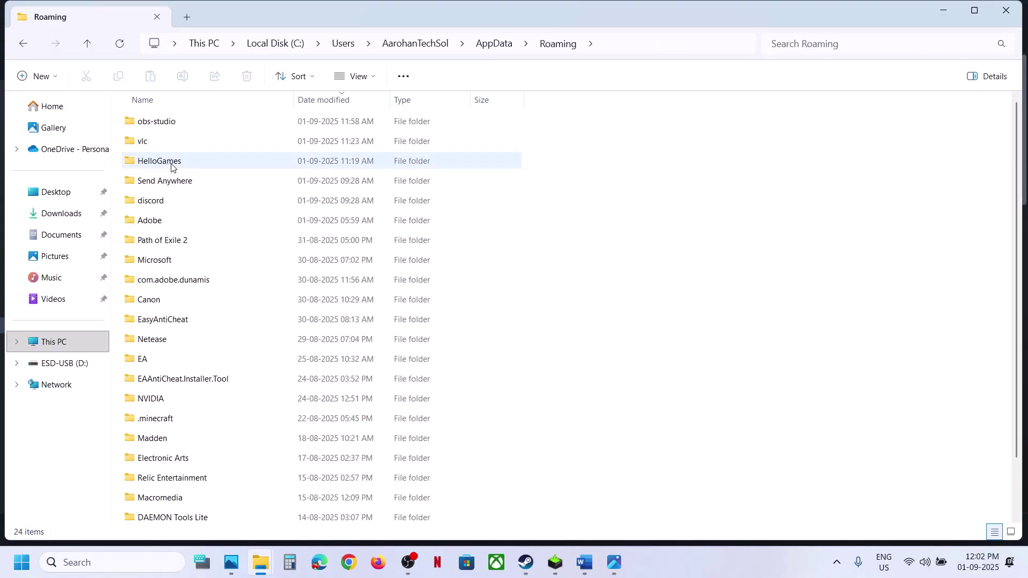
pyautogui.doubleClick(180, 162)
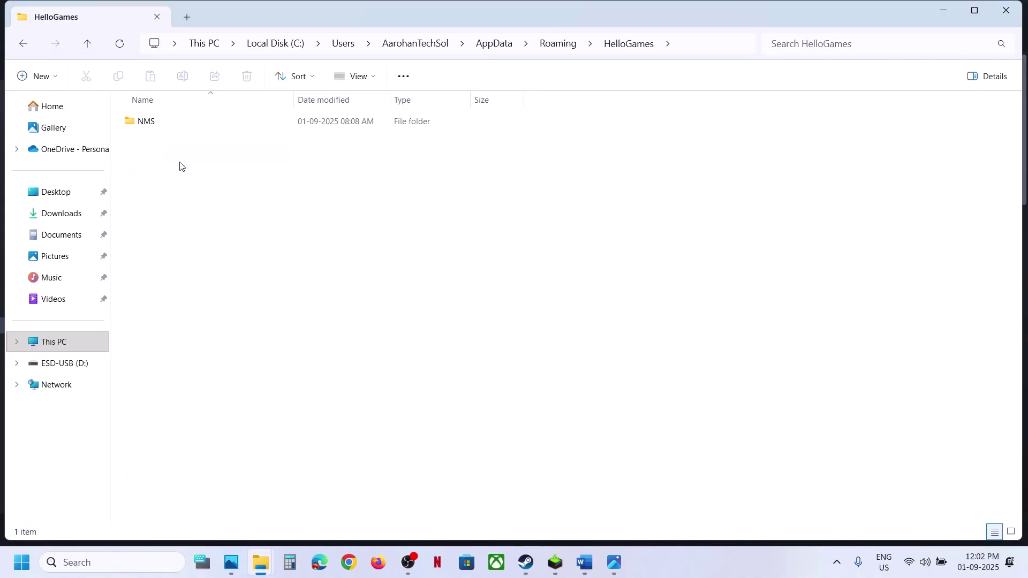
# Step: Check the NMS save folder's contents, then copy the NMS folder onto the desktop
pyautogui.click(157, 127)
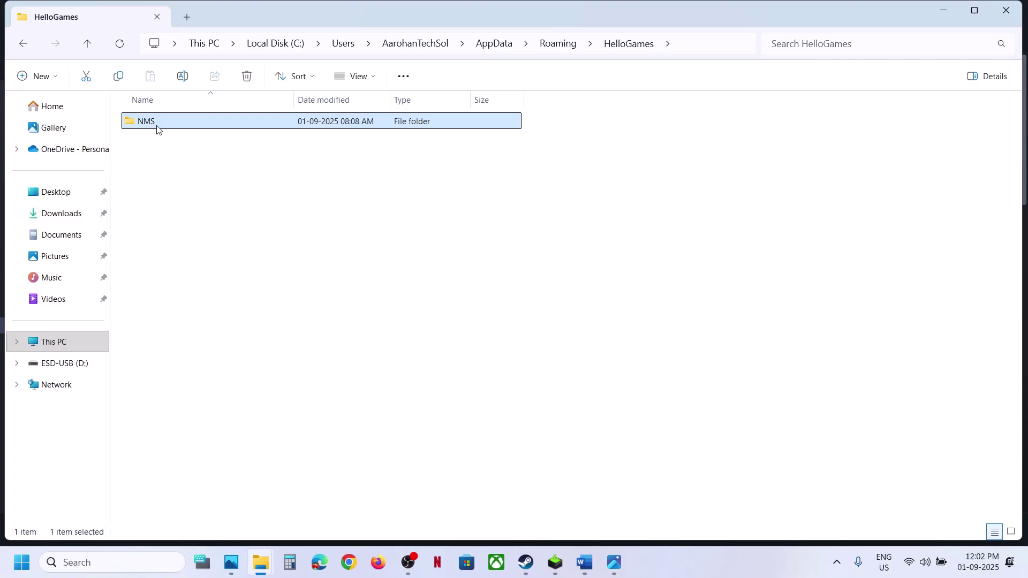
pyautogui.doubleClick(157, 126)
pyautogui.doubleClick(156, 120)
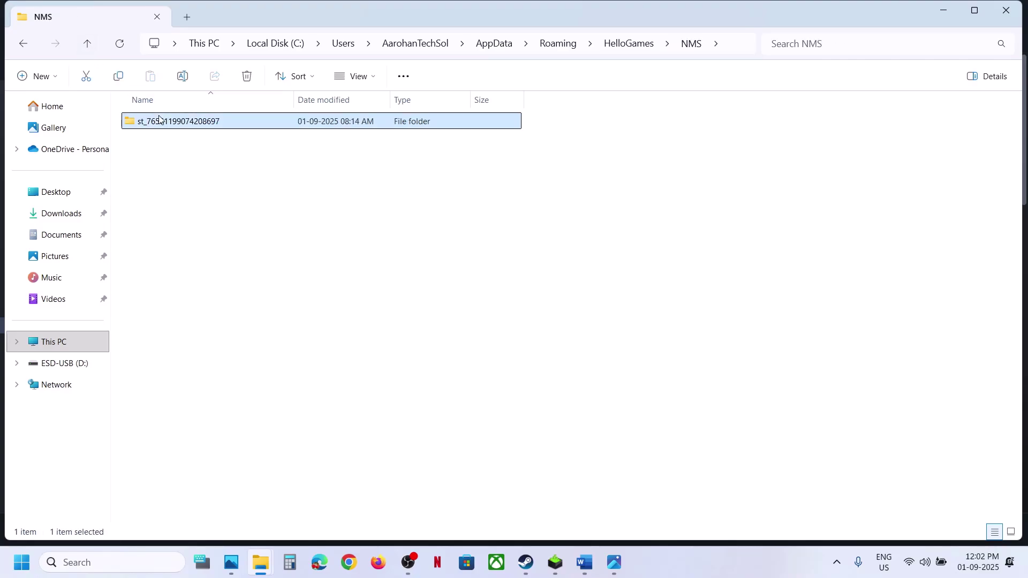
pyautogui.click(88, 42)
pyautogui.click(88, 43)
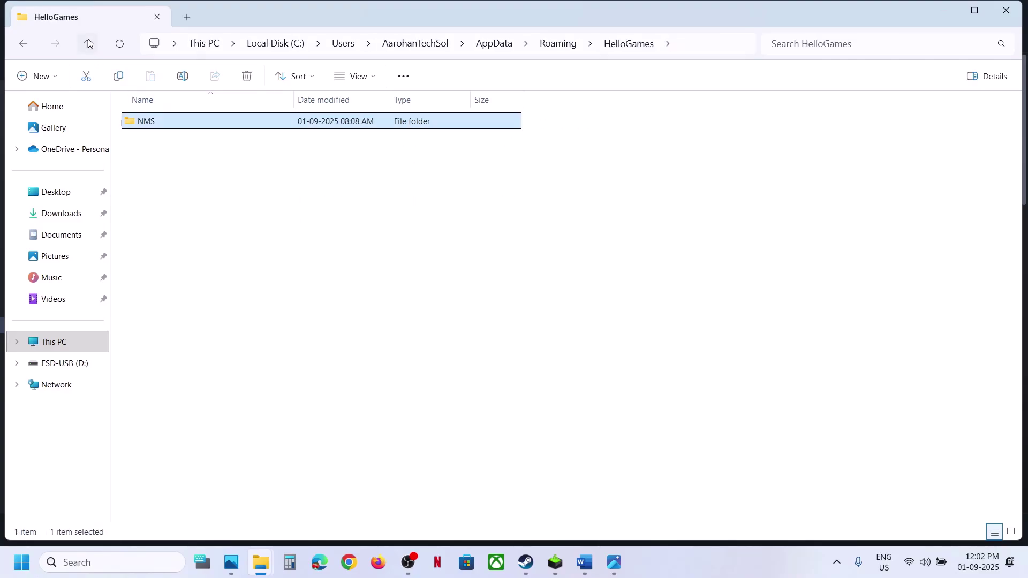
pyautogui.rightClick(162, 125)
pyautogui.click(232, 155)
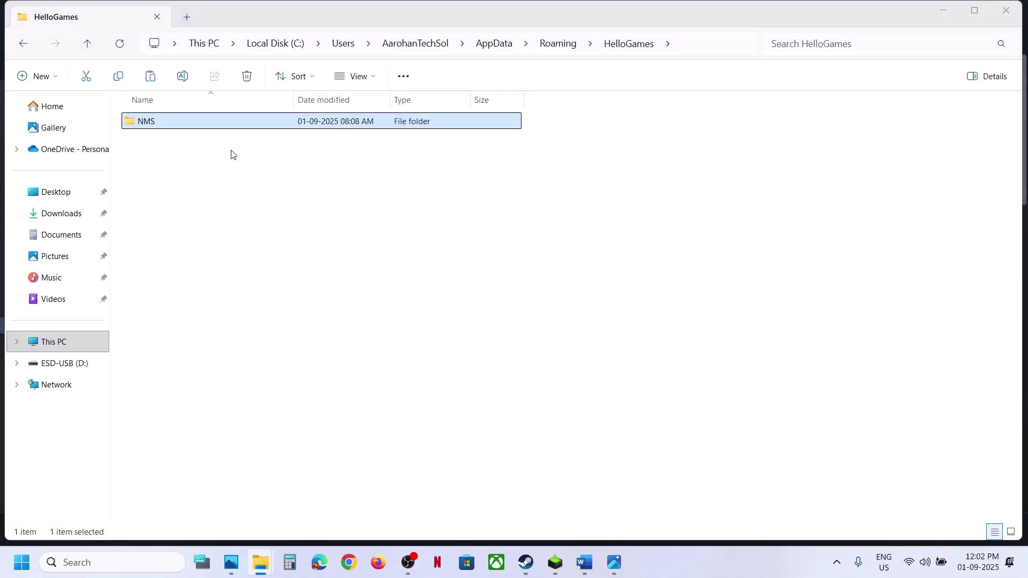
pyautogui.press('super+d')
pyautogui.hotkey('ctrl', 'v')
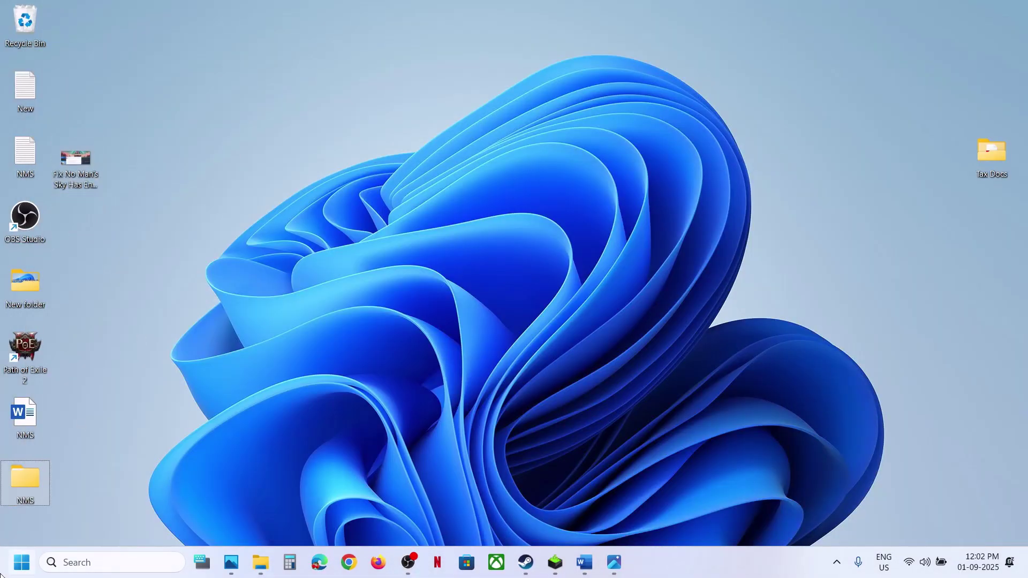
# Step: Rename the original HelloGames NMS save folder to NMS.old, then return to Steam
pyautogui.moveTo(20, 494); pyautogui.dragTo(388, 236)
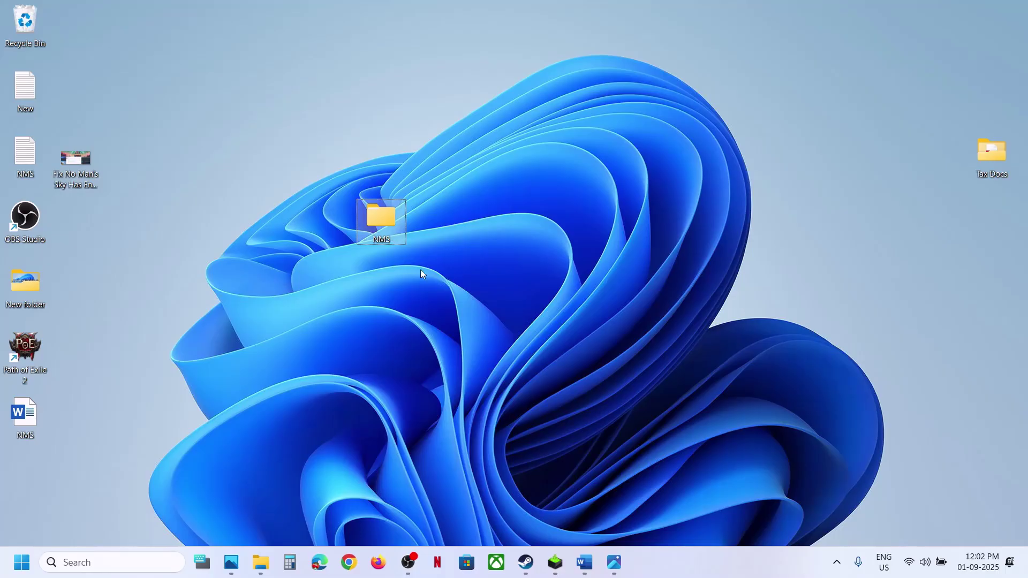
pyautogui.press('super+d')
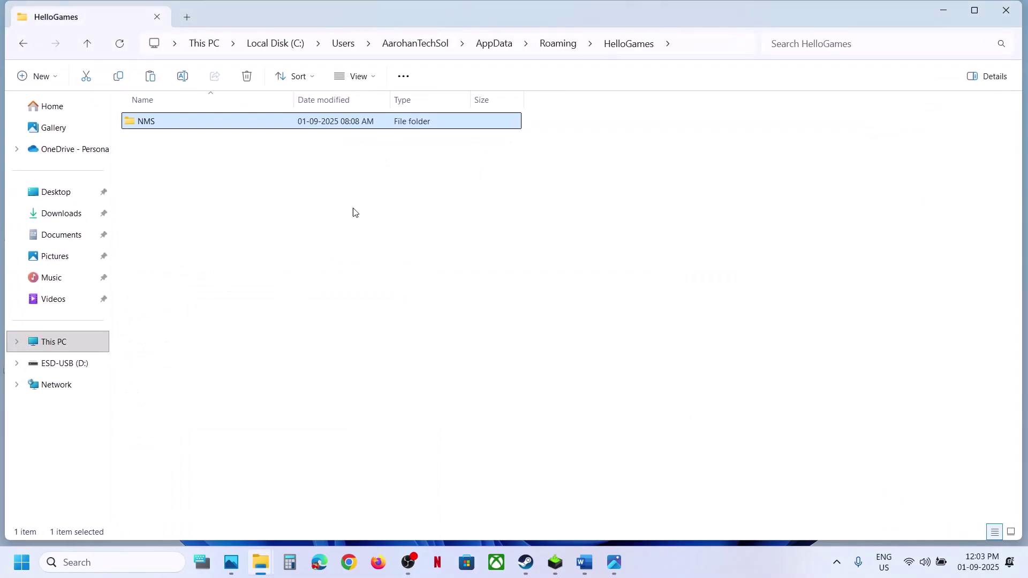
pyautogui.rightClick(187, 124)
pyautogui.click(330, 139)
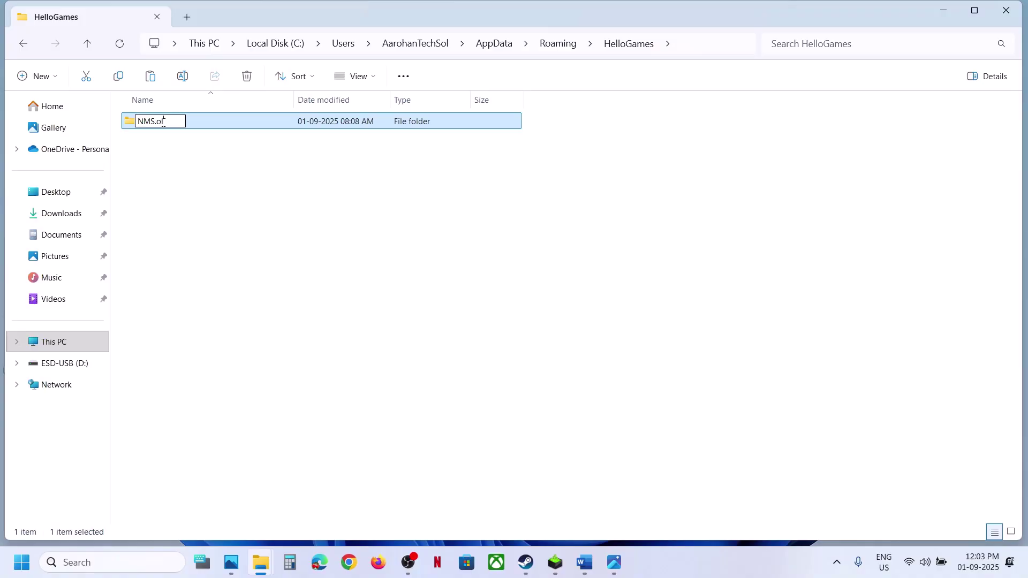
pyautogui.click(328, 273)
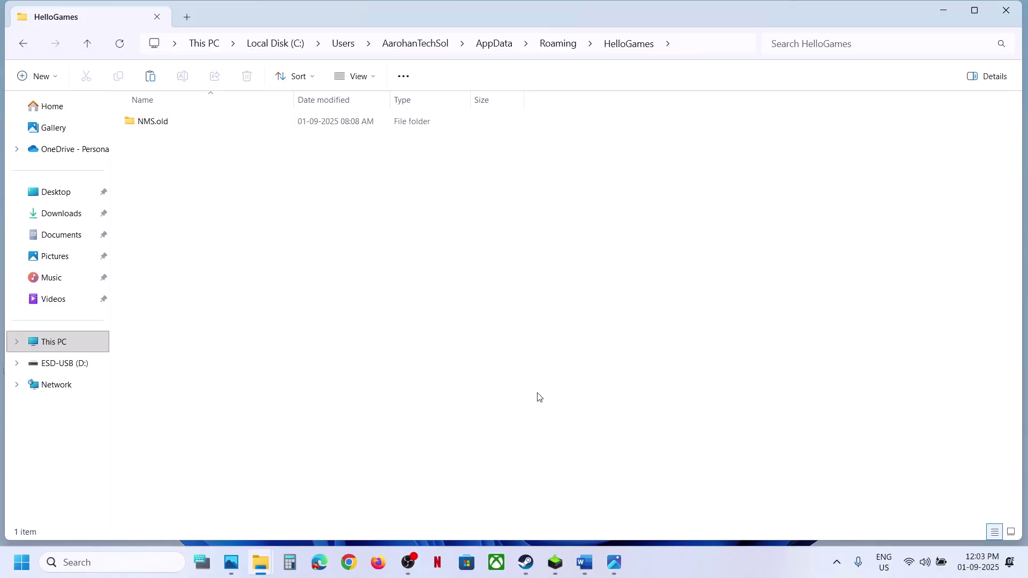
pyautogui.click(526, 561)
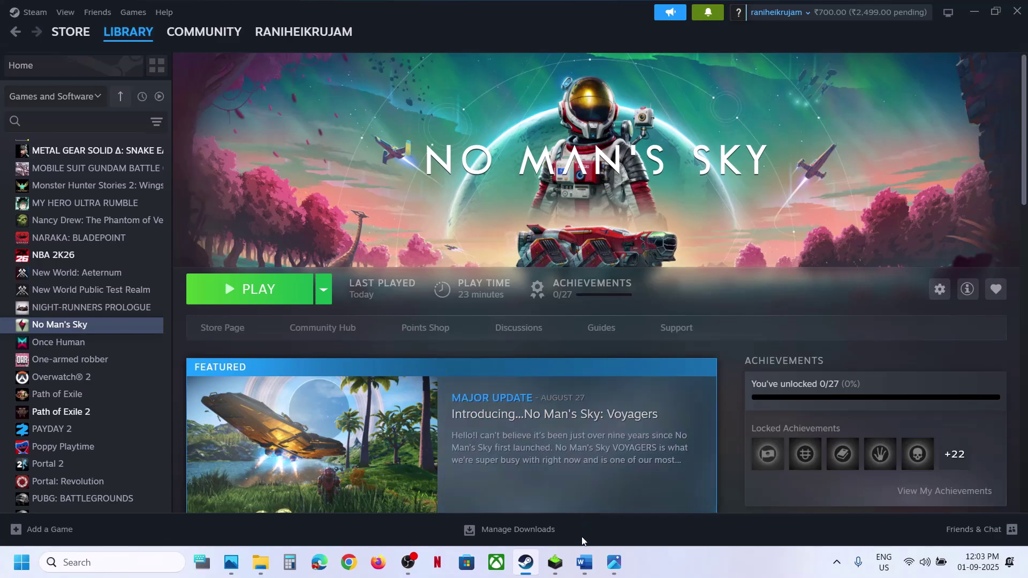
# Step: Maximize the Word checklist at Step 8 and select the apps from FPS Monitor to Medal
pyautogui.click(592, 562)
pyautogui.scroll(-3, 418, 356)
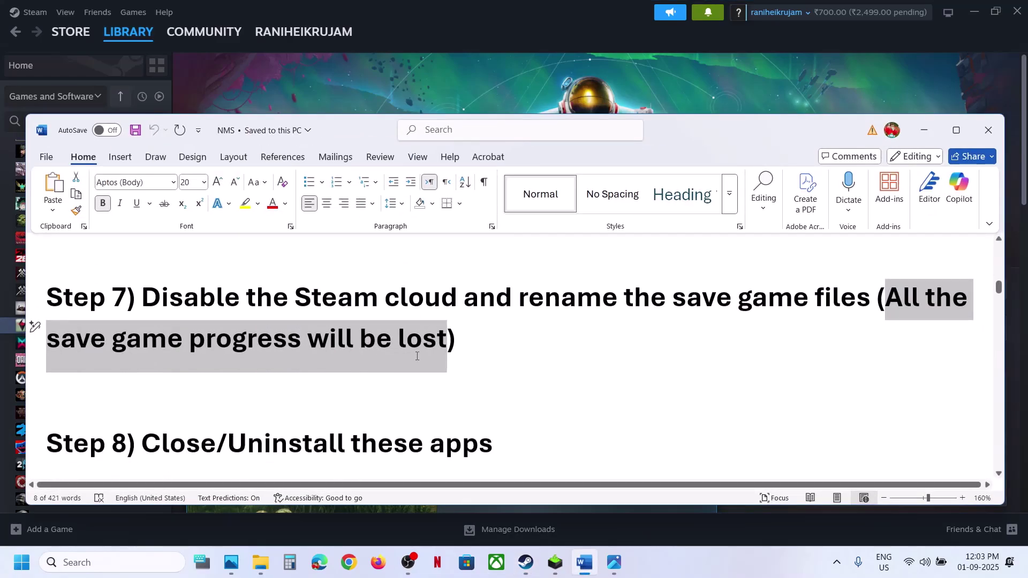
pyautogui.scroll(-3, 417, 356)
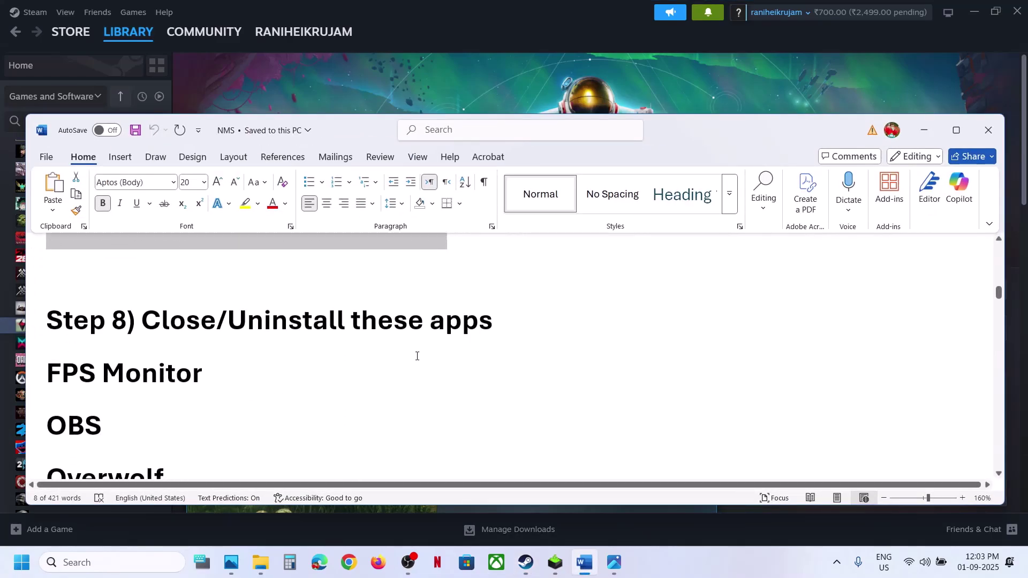
pyautogui.click(957, 130)
pyautogui.scroll(-1, 289, 402)
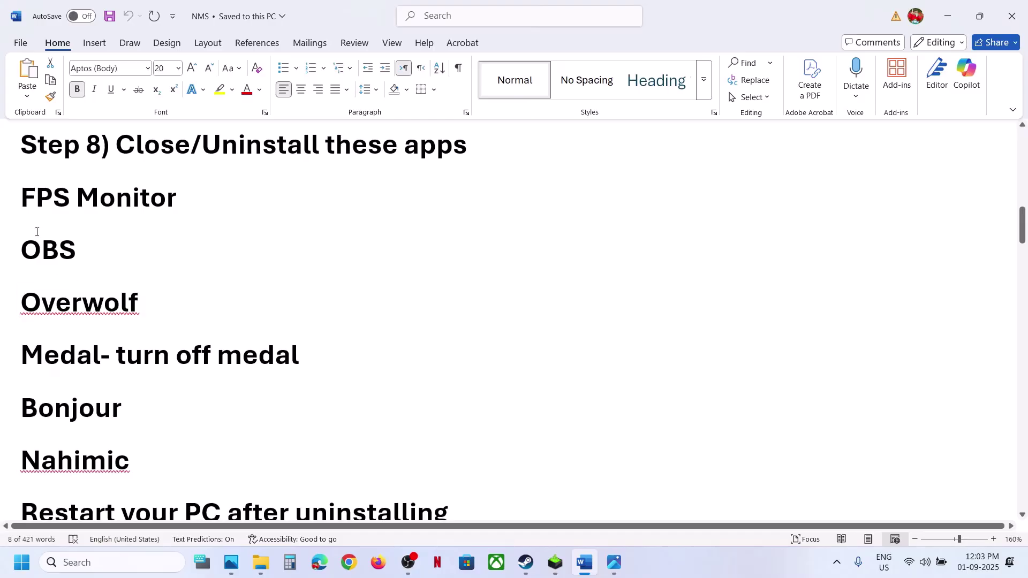
pyautogui.tripleClick(26, 194)
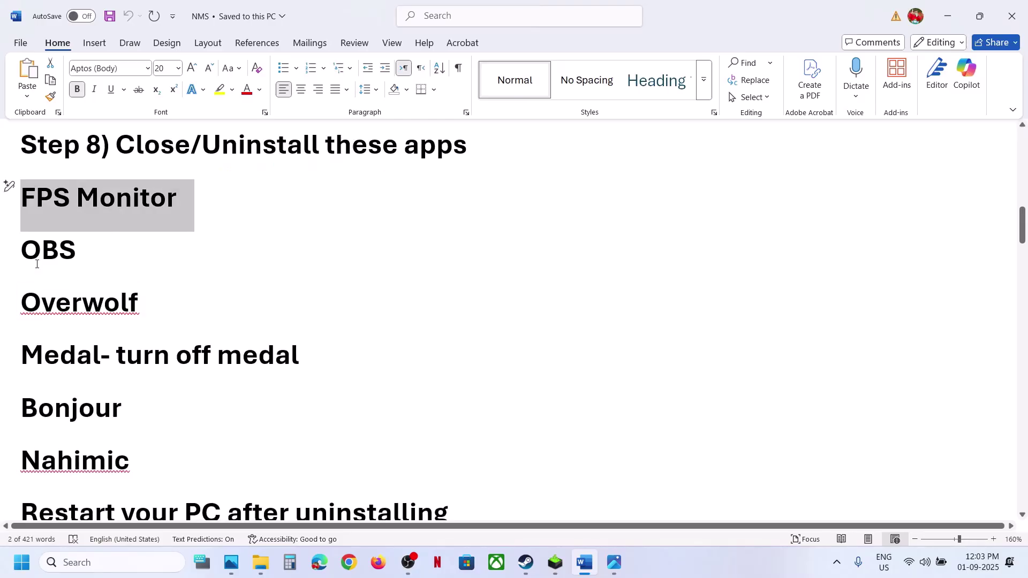
pyautogui.moveTo(29, 256); pyautogui.dragTo(167, 366)
pyautogui.scroll(-1, 167, 366)
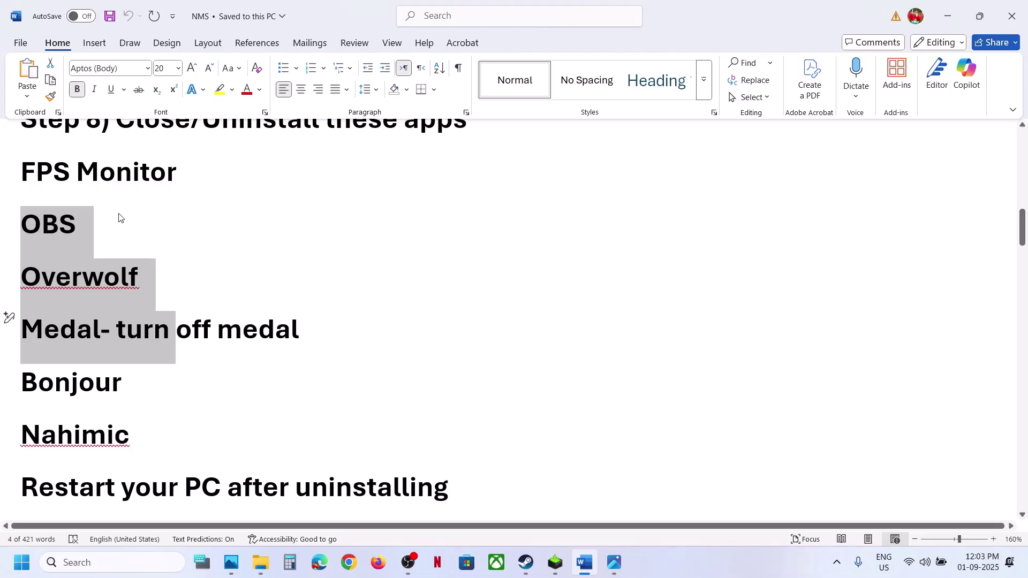
pyautogui.scroll(1, 119, 214)
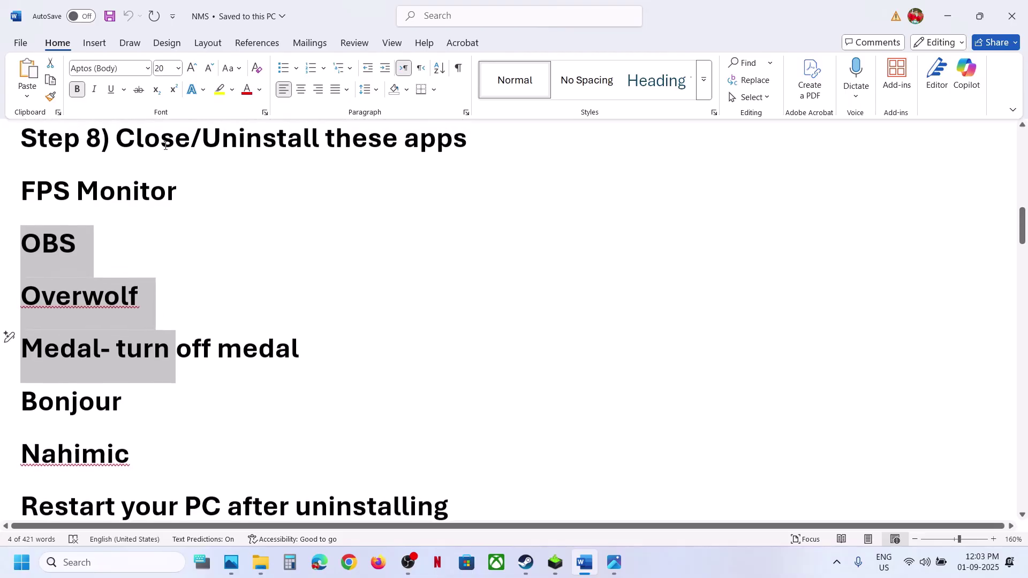
pyautogui.click(255, 161)
pyautogui.moveTo(23, 191); pyautogui.dragTo(301, 359)
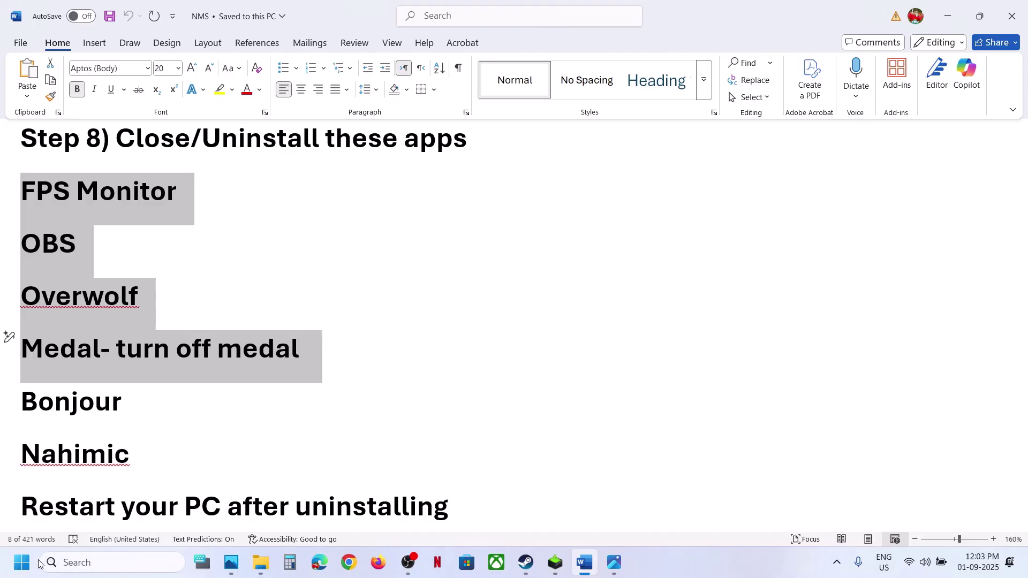
# Step: Open Settings > Apps > Installed apps from Start and scroll the program list
pyautogui.click(28, 575)
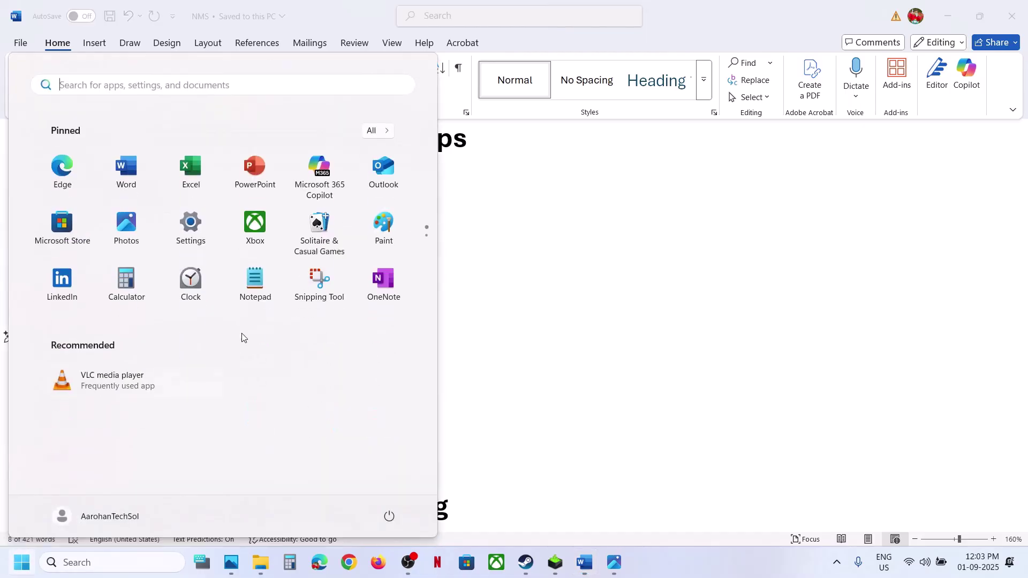
pyautogui.click(189, 227)
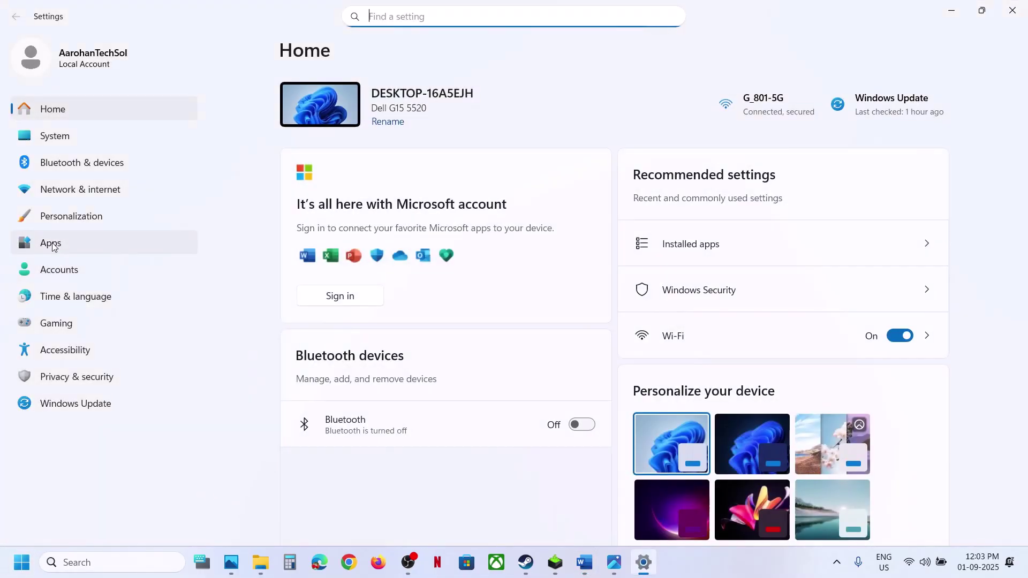
pyautogui.click(52, 244)
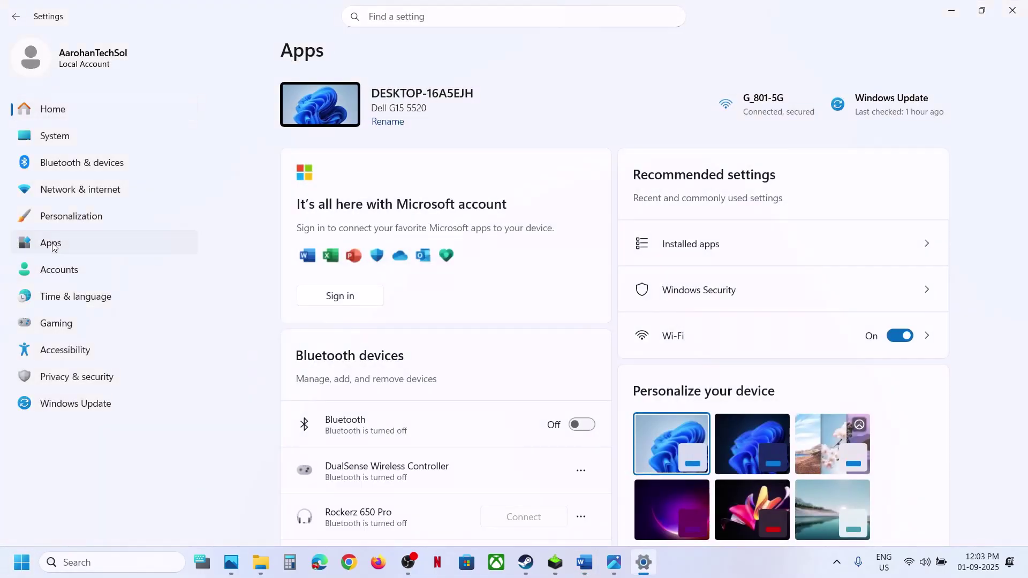
pyautogui.click(380, 108)
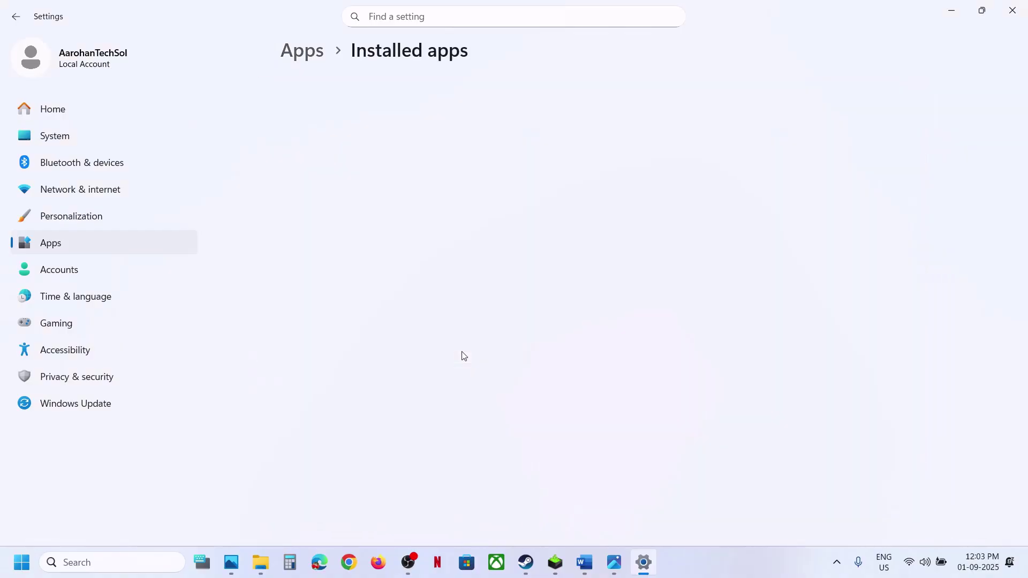
pyautogui.scroll(-20, 462, 355)
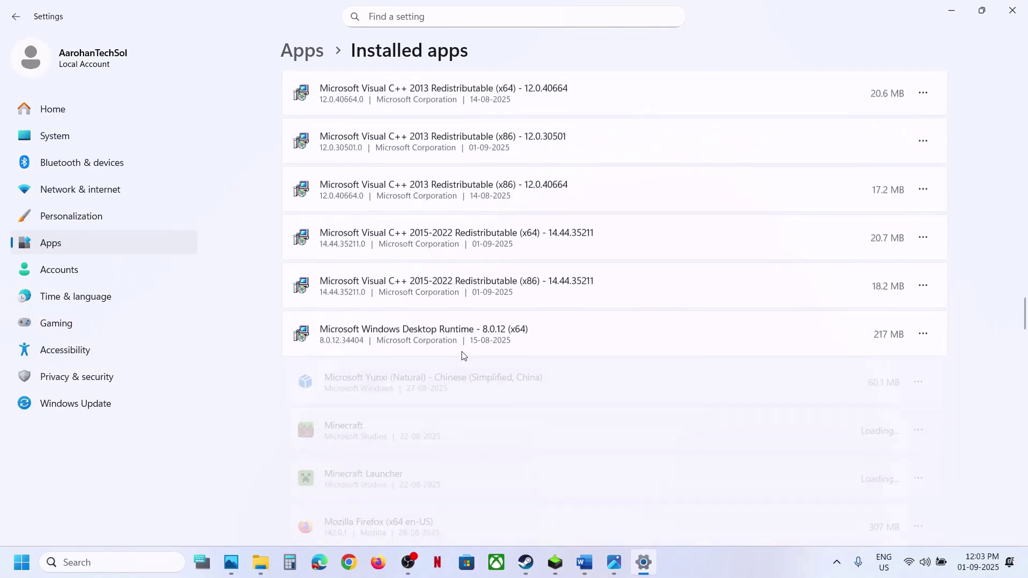
# Step: Back in Word, reselect the app names from FPS Monitor downward
pyautogui.click(959, 18)
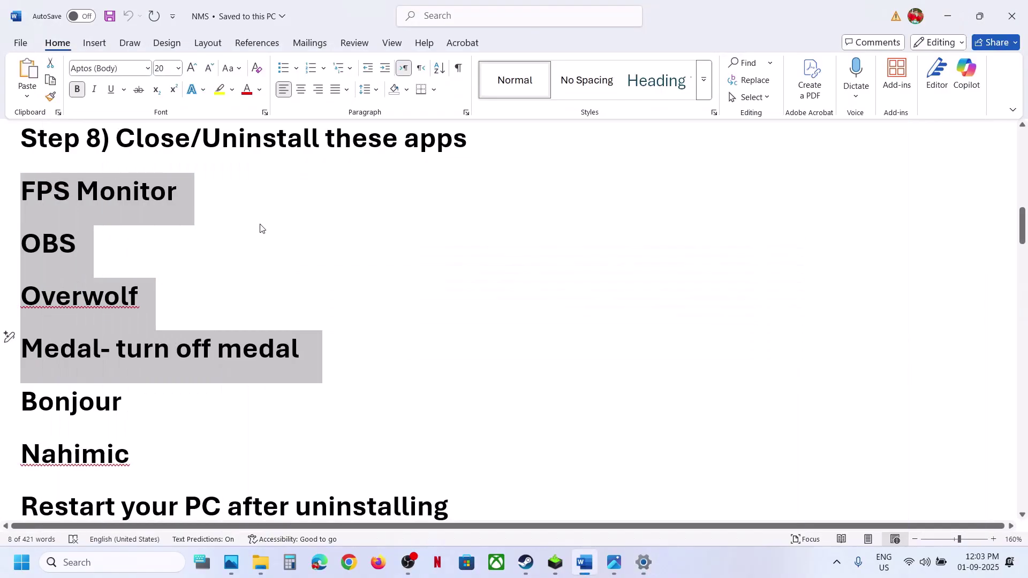
pyautogui.click(78, 226)
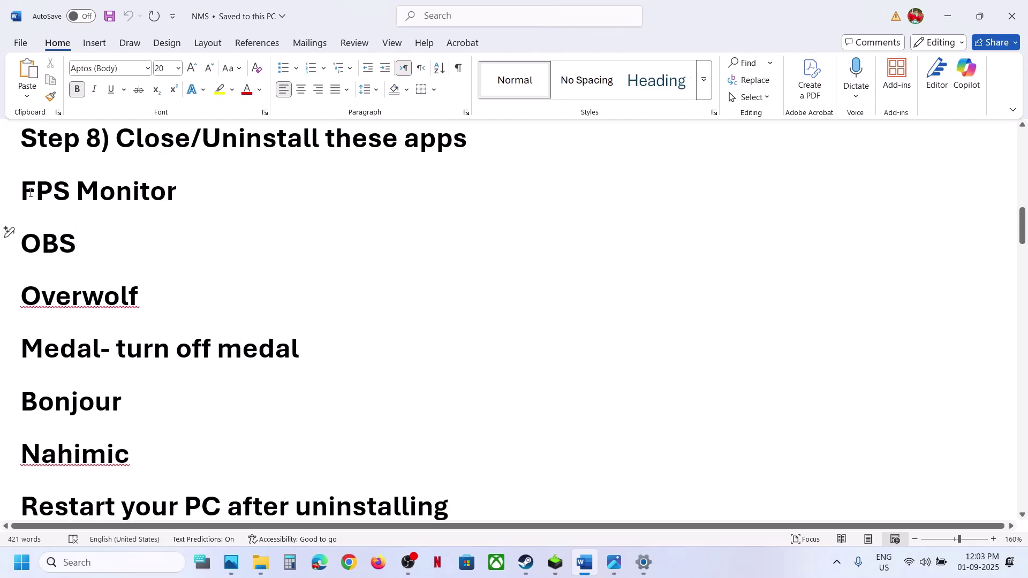
pyautogui.moveTo(21, 190); pyautogui.dragTo(176, 348)
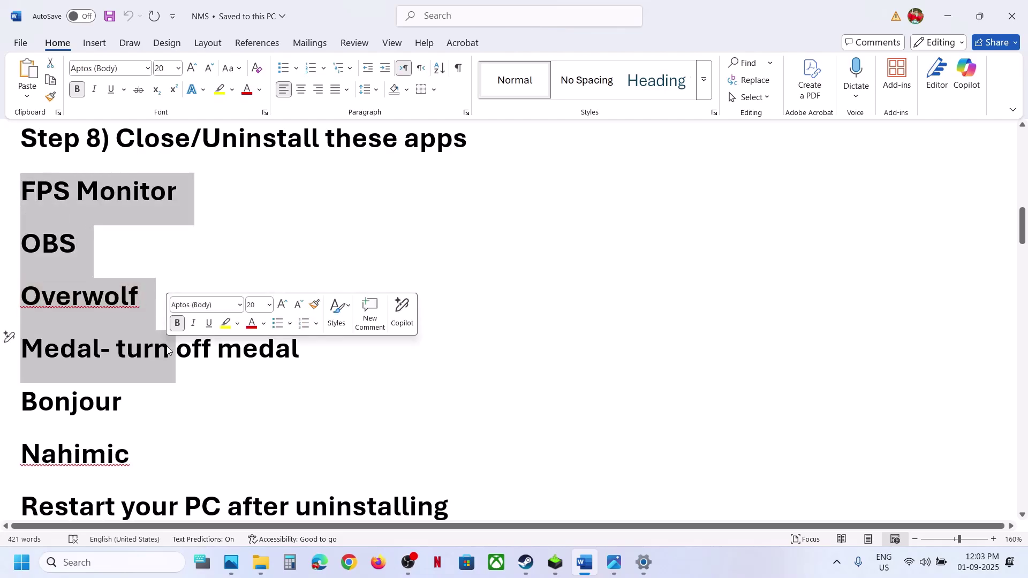
pyautogui.scroll(-1, 135, 385)
pyautogui.scroll(-2, 134, 385)
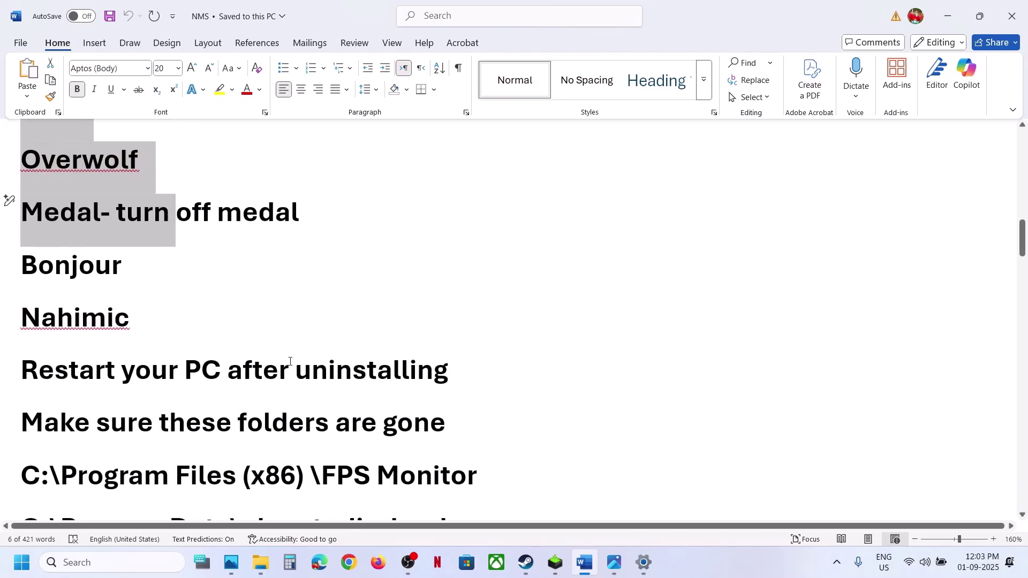
# Step: Scroll the checklist, highlighting the four leftover folder paths and the Step 9 text
pyautogui.moveTo(35, 383); pyautogui.dragTo(217, 377)
pyautogui.scroll(-4, 209, 375)
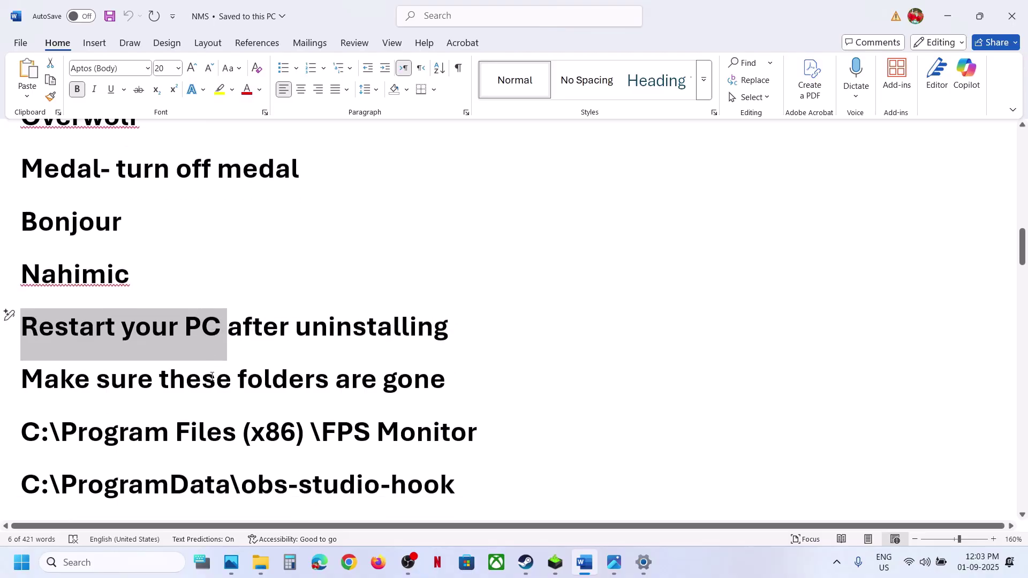
pyautogui.scroll(-1, 198, 373)
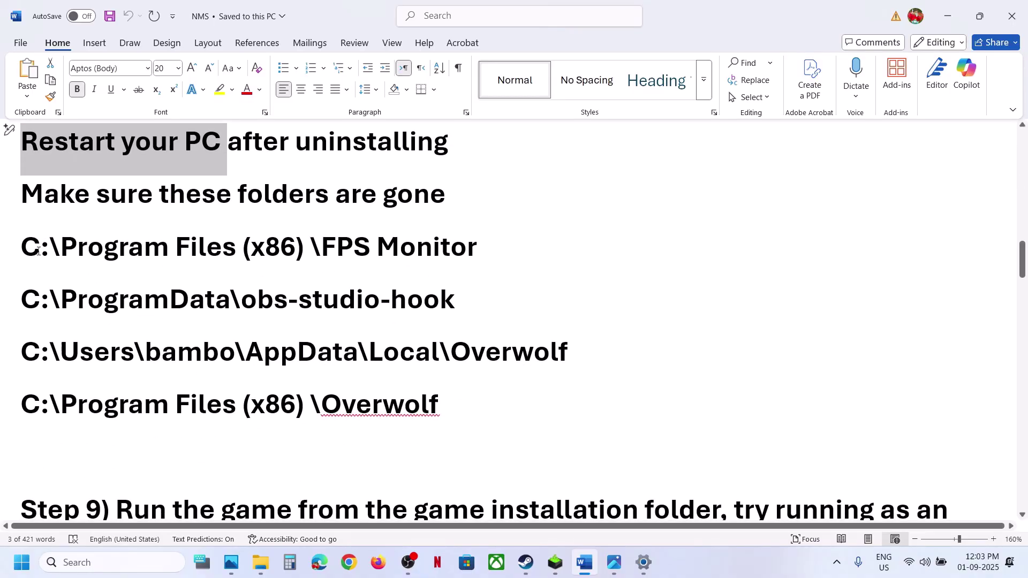
pyautogui.moveTo(38, 250); pyautogui.dragTo(462, 402)
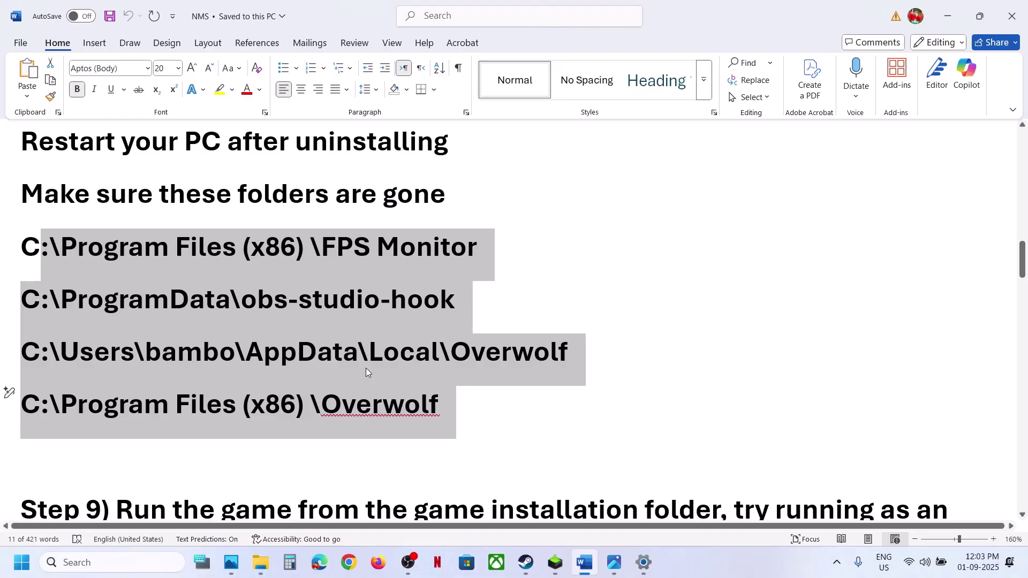
pyautogui.scroll(1, 384, 370)
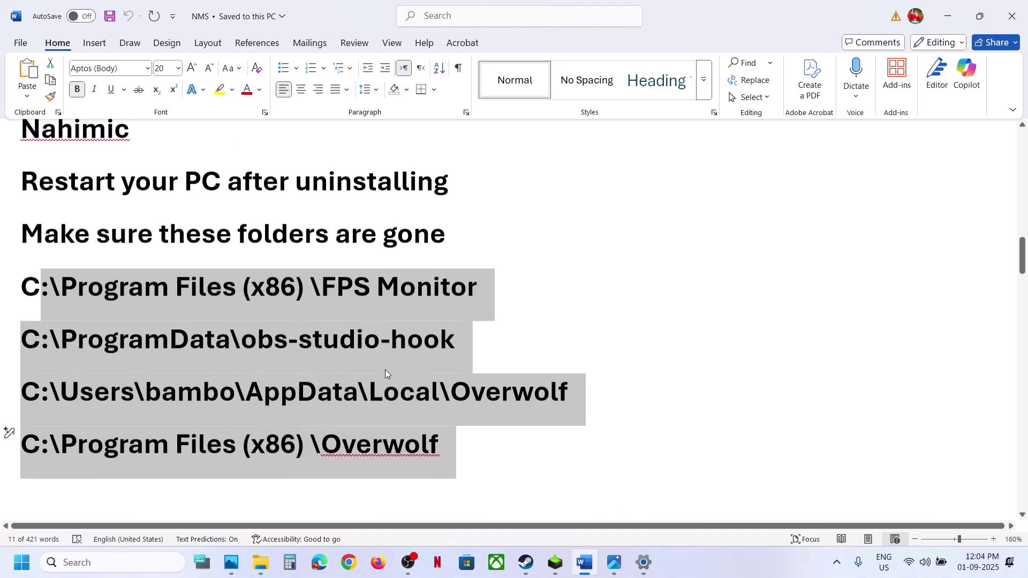
pyautogui.scroll(-6, 384, 370)
pyautogui.scroll(-1, 385, 369)
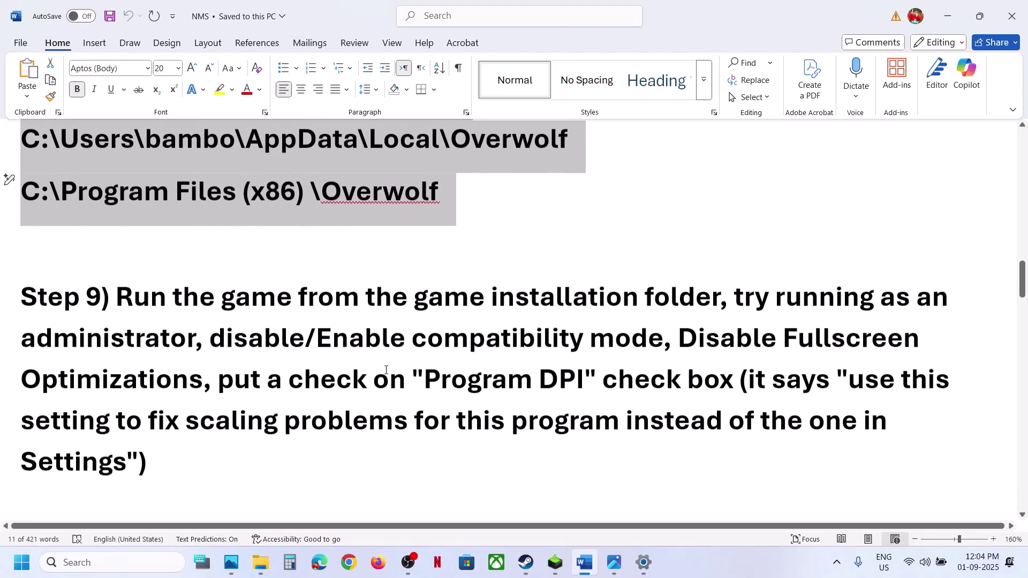
pyautogui.moveTo(173, 296); pyautogui.dragTo(691, 286)
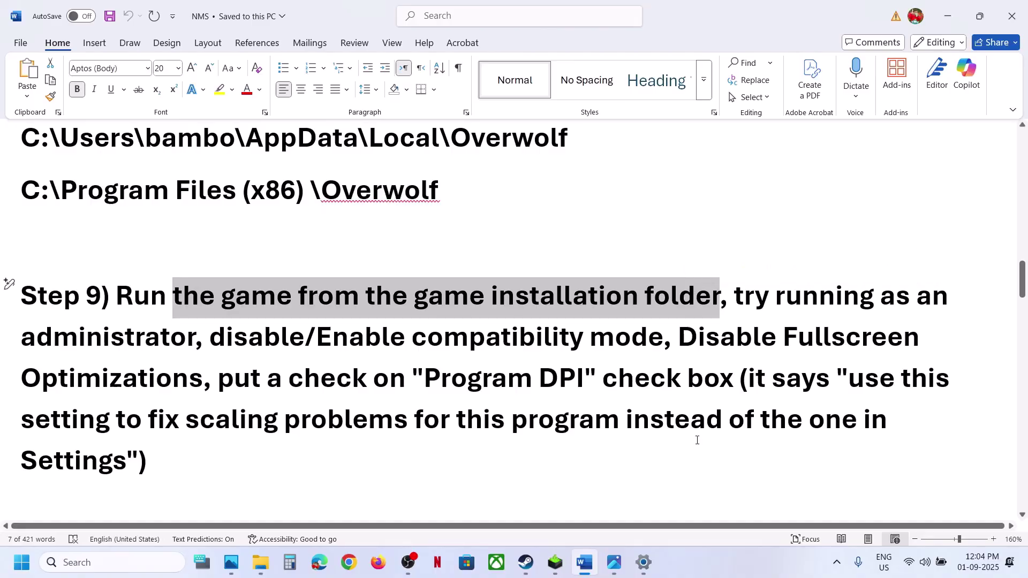
# Step: Browse No Man's Sky's local files from Steam, open Binaries, and select the NMS executable
pyautogui.click(533, 569)
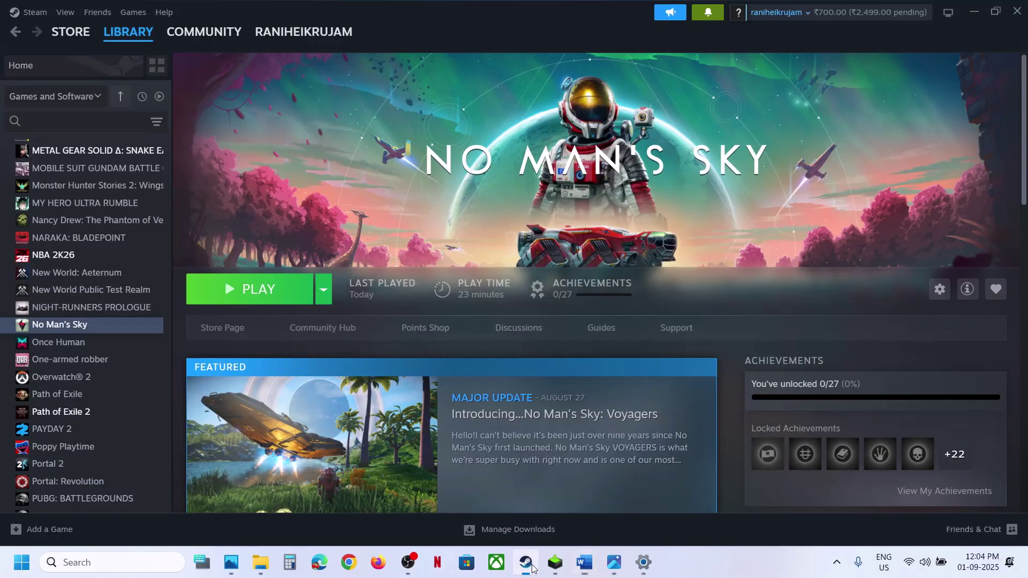
pyautogui.rightClick(108, 324)
pyautogui.moveTo(134, 400)
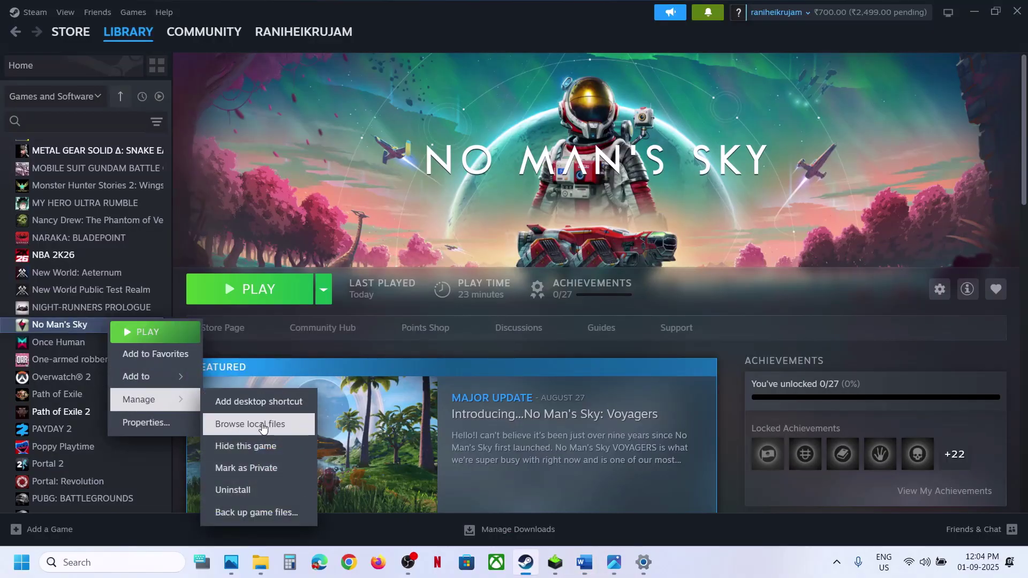
pyautogui.click(262, 427)
pyautogui.doubleClick(148, 122)
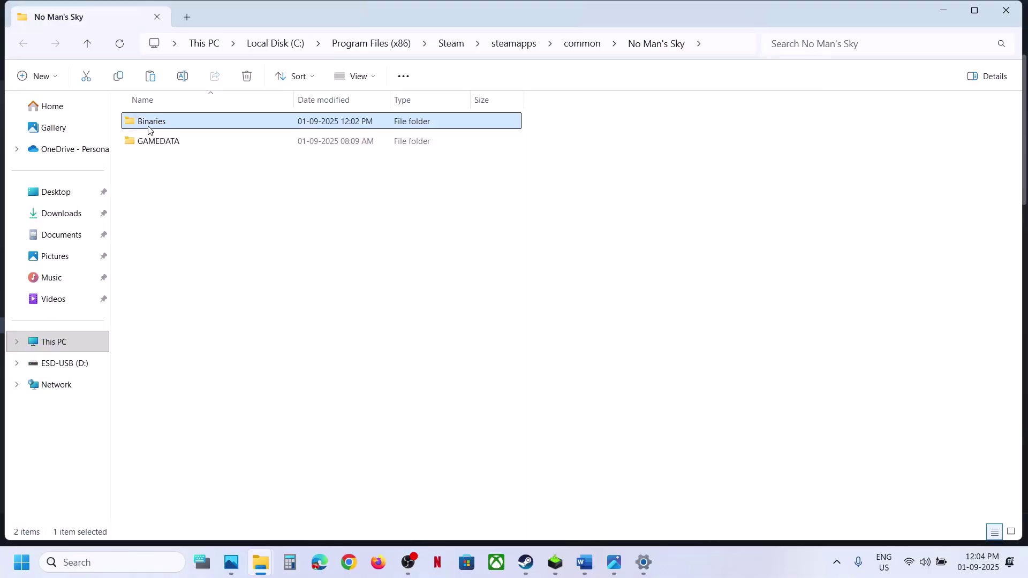
pyautogui.click(172, 244)
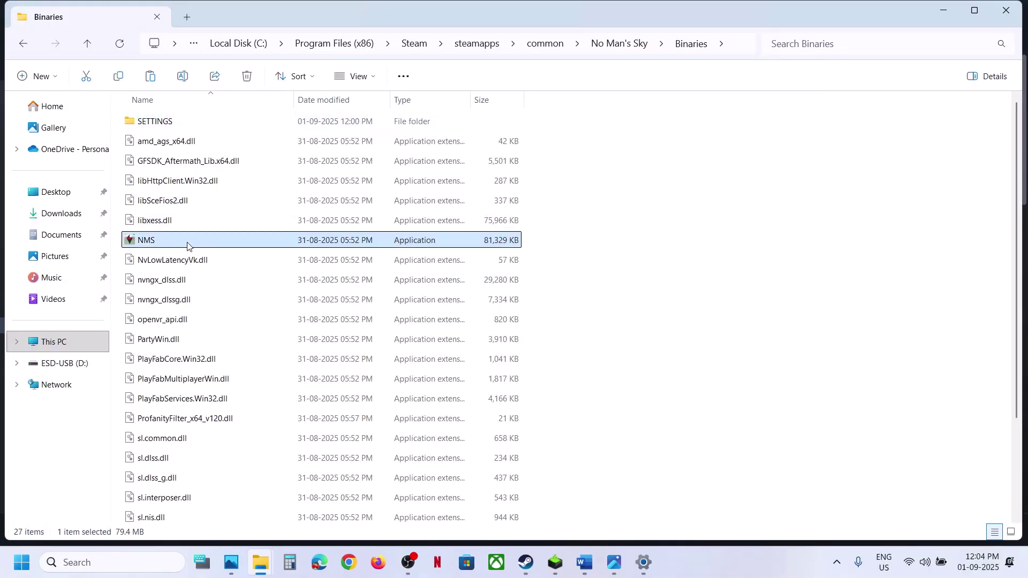
# Step: Set NMS to Windows 8 compatibility mode with fullscreen optimizations disabled, and apply
pyautogui.rightClick(189, 245)
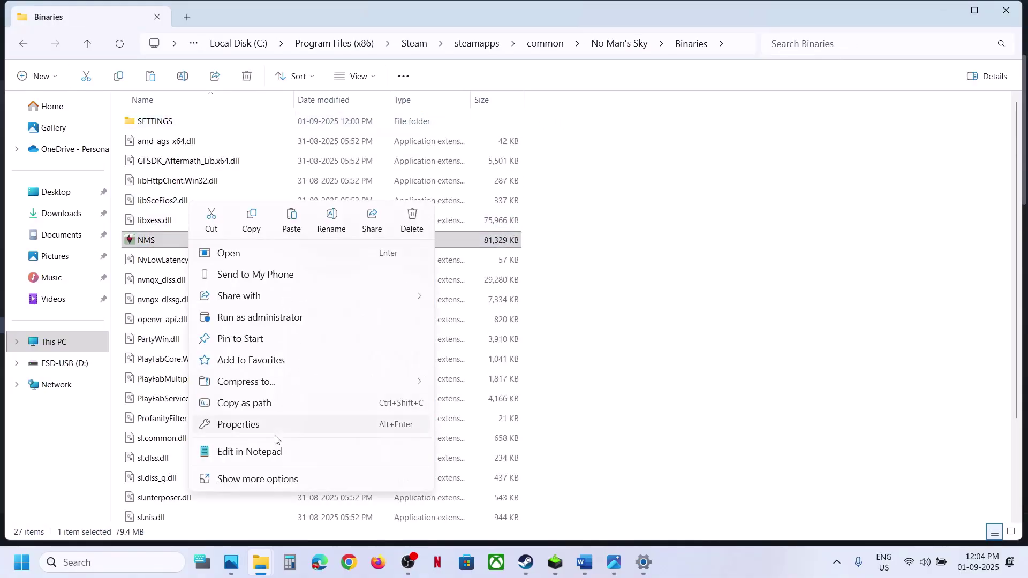
pyautogui.click(259, 428)
pyautogui.click(298, 211)
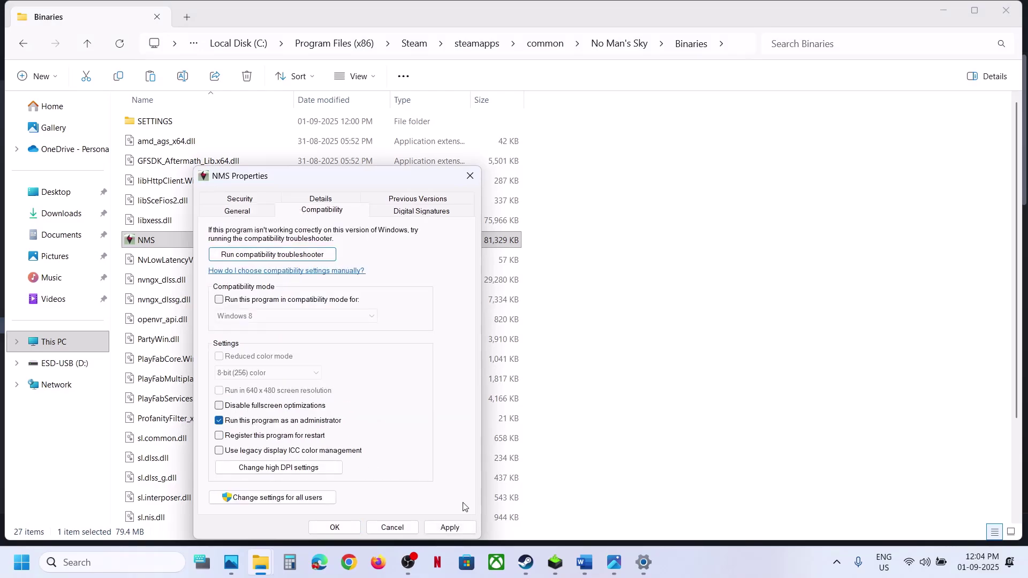
pyautogui.click(450, 528)
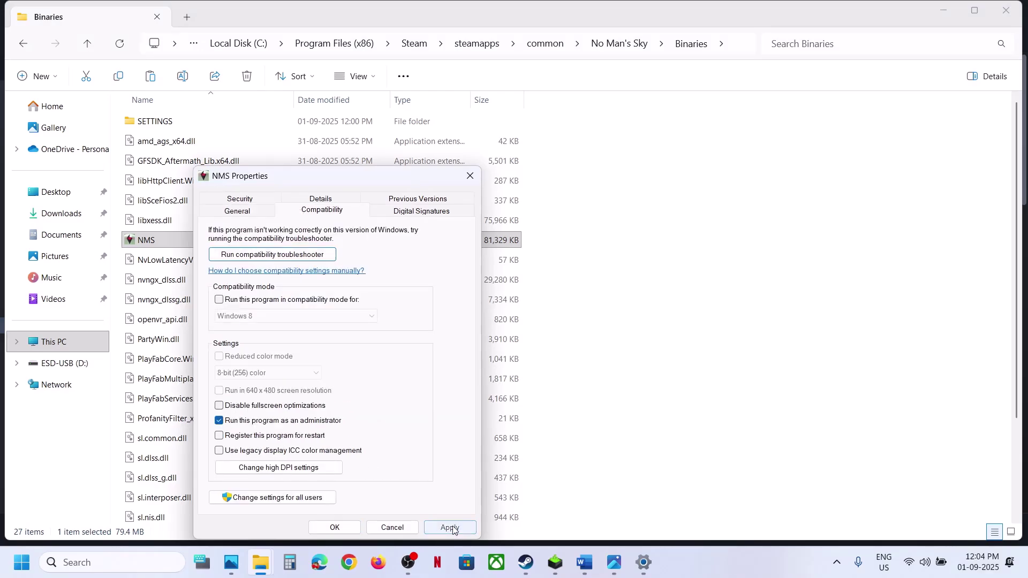
pyautogui.click(335, 529)
pyautogui.rightClick(160, 244)
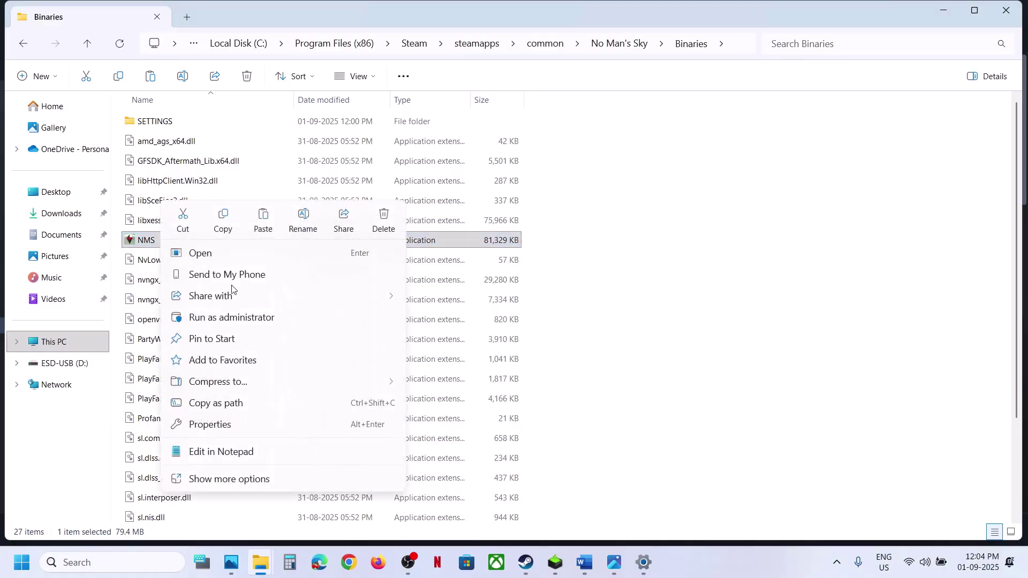
pyautogui.click(233, 425)
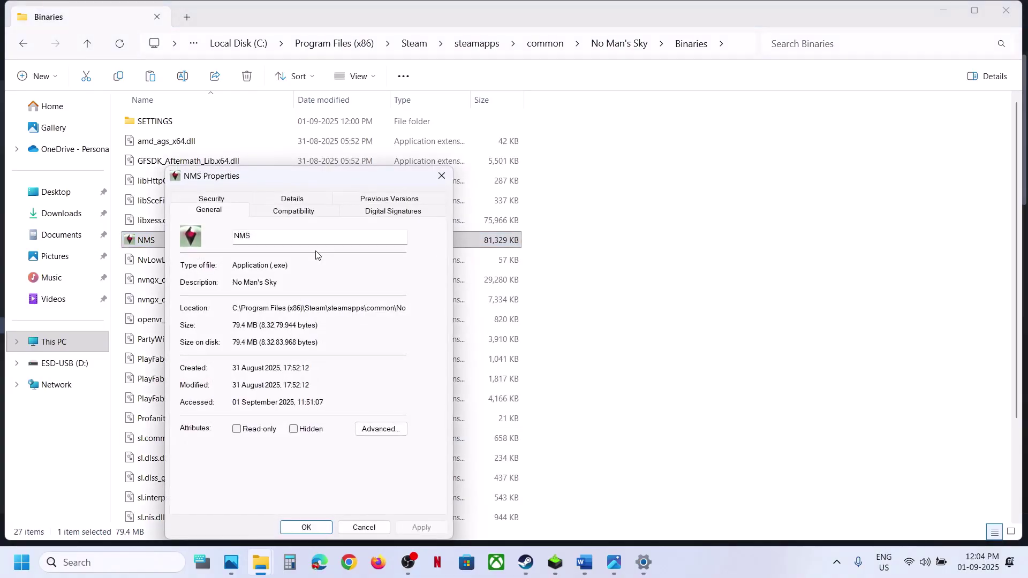
pyautogui.click(287, 214)
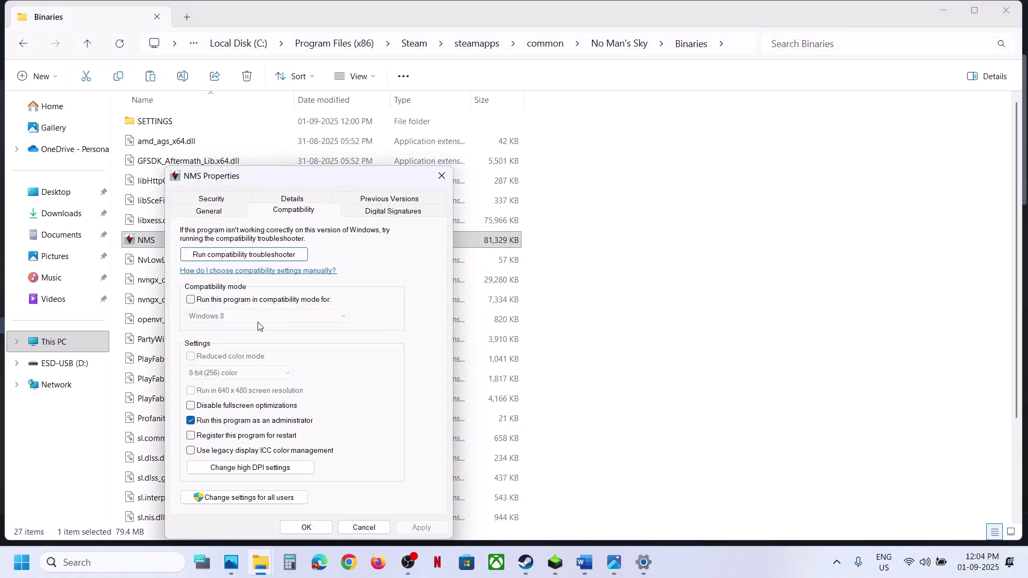
pyautogui.click(191, 301)
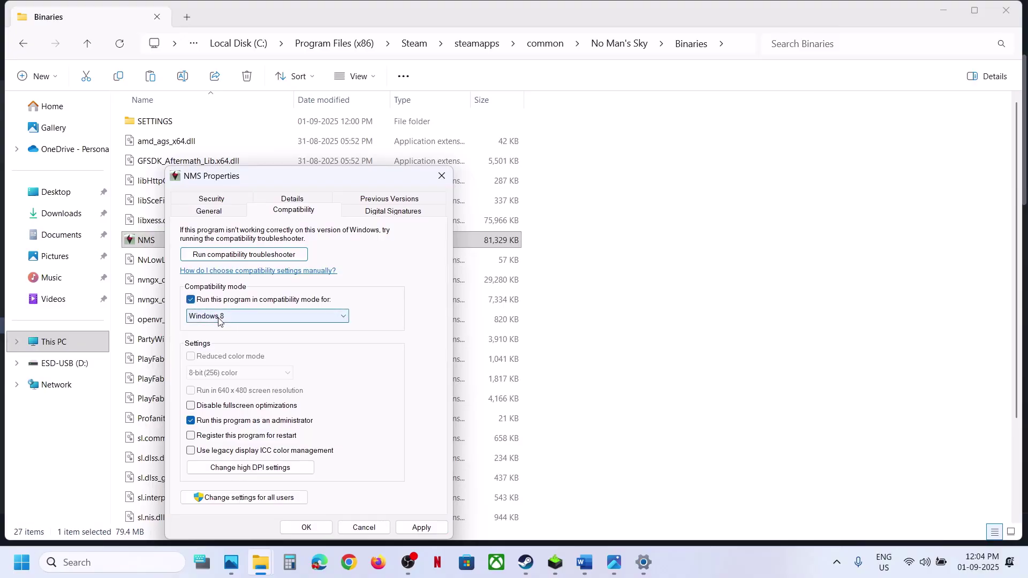
pyautogui.click(428, 530)
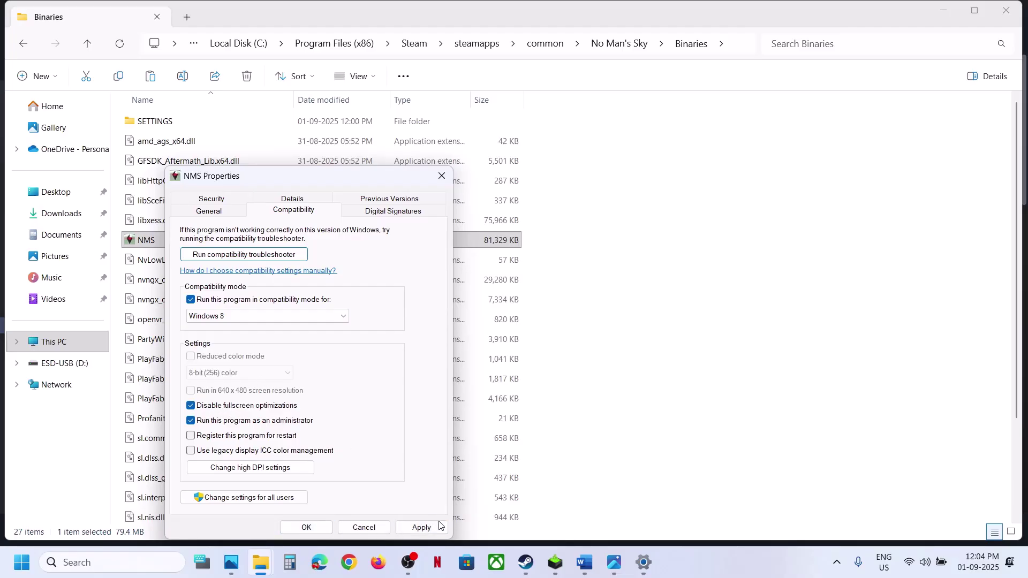
pyautogui.click(439, 526)
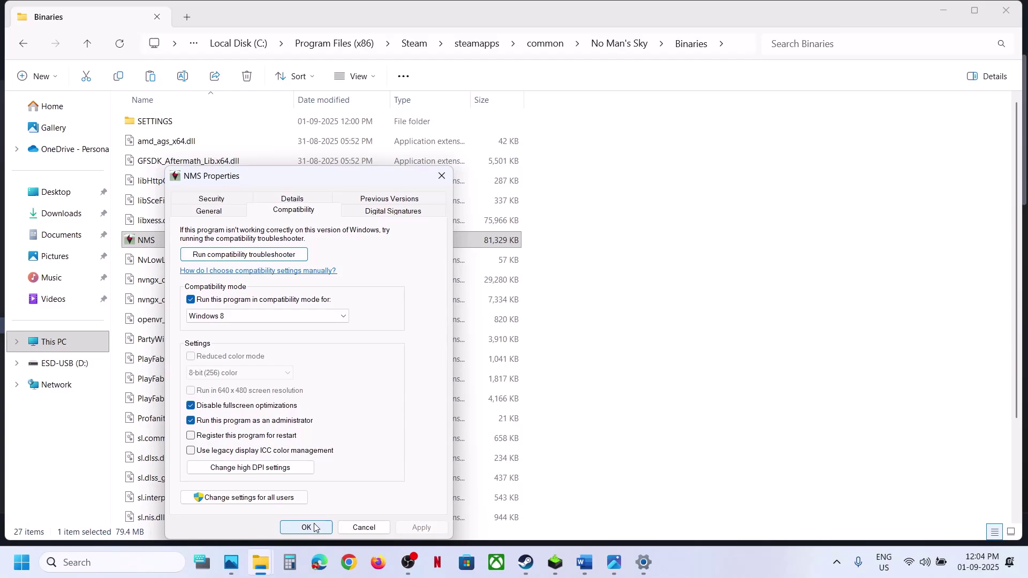
# Step: Override high DPI scaling behavior for NMS.exe and confirm the DPI settings
pyautogui.click(265, 471)
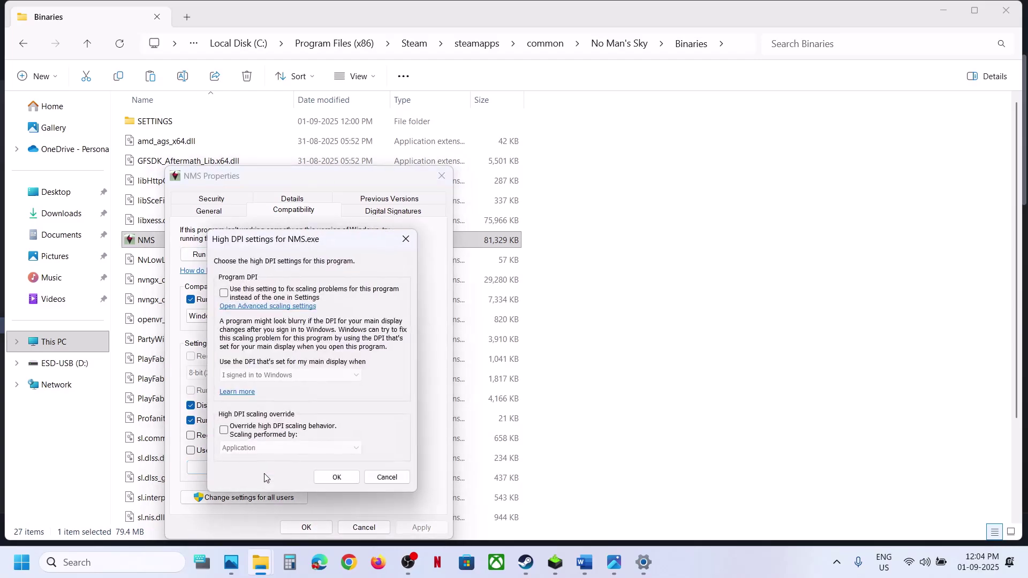
pyautogui.click(224, 293)
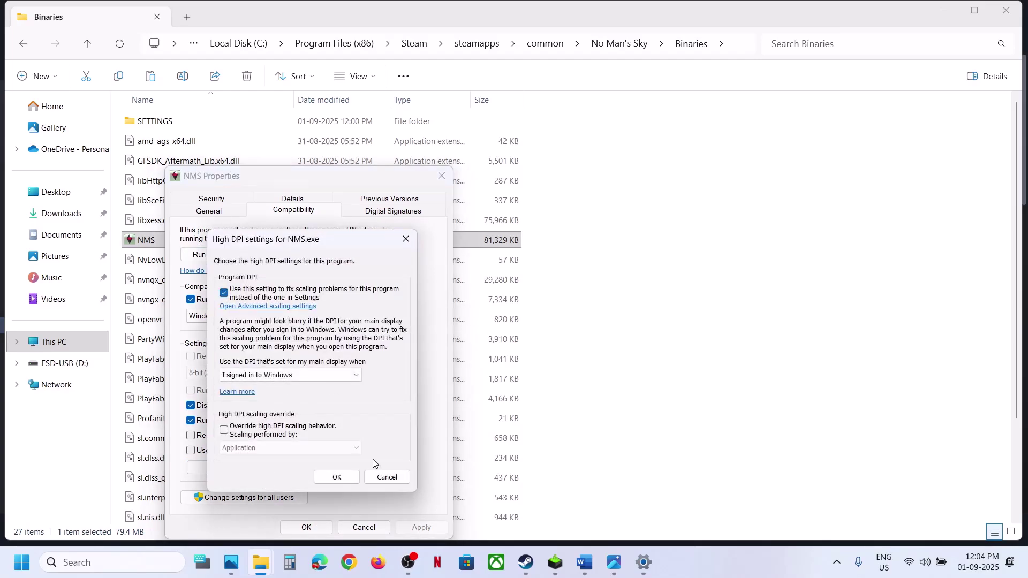
pyautogui.click(337, 477)
pyautogui.click(421, 528)
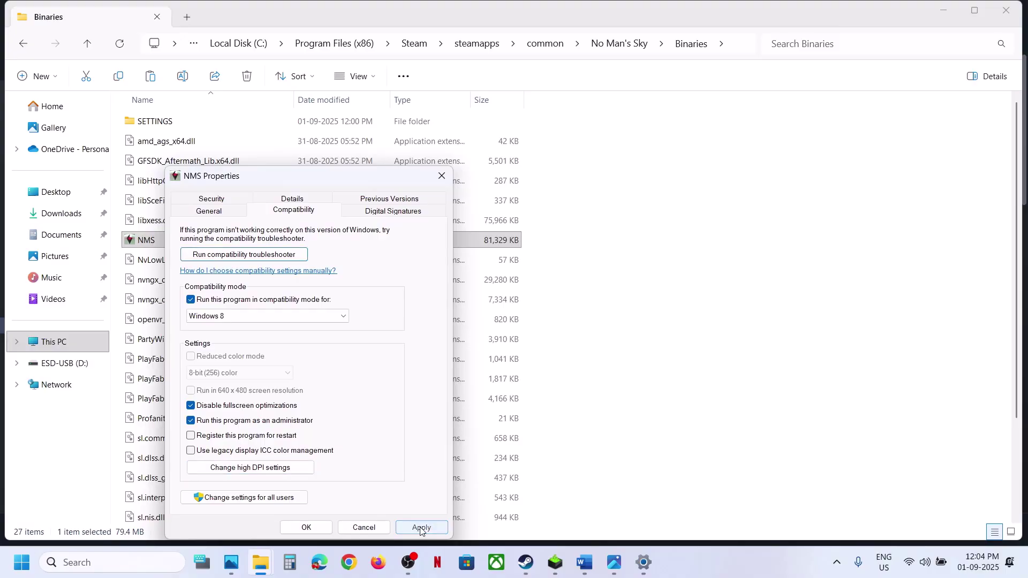
pyautogui.click(250, 468)
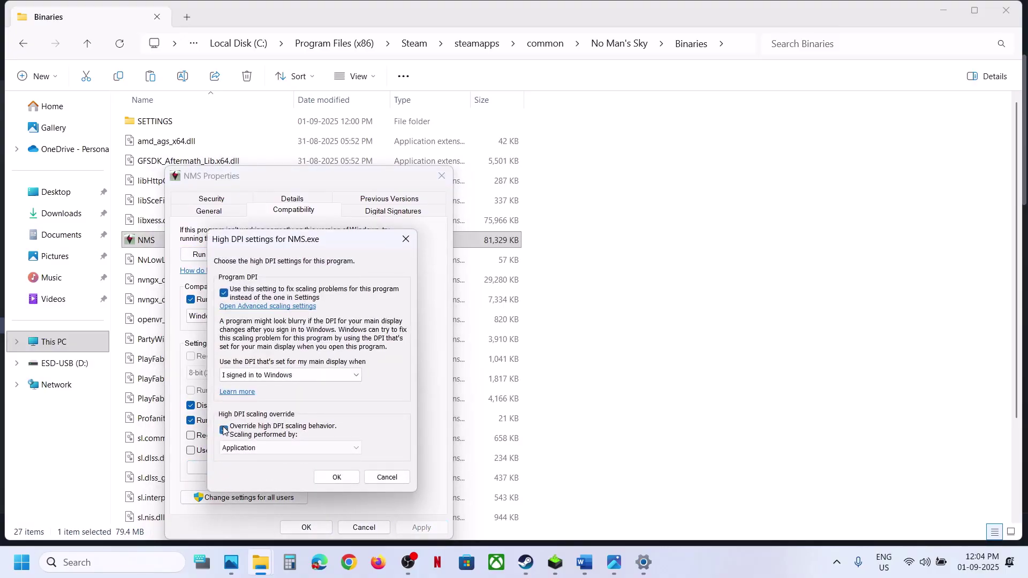
pyautogui.click(337, 477)
pyautogui.click(418, 529)
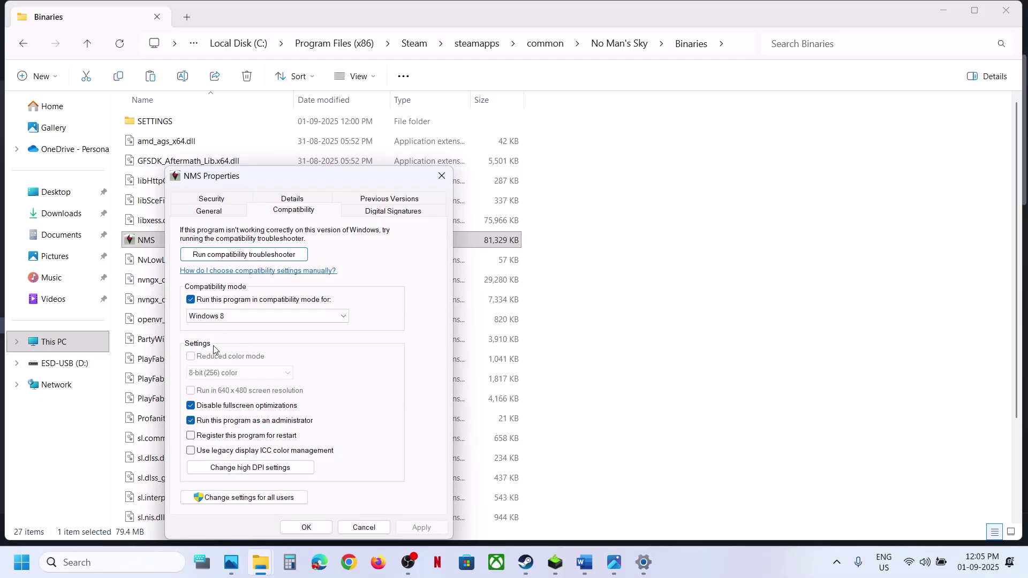
# Step: Turn off NMS's Windows 8 compatibility mode and high DPI overrides, then apply and close
pyautogui.click(306, 528)
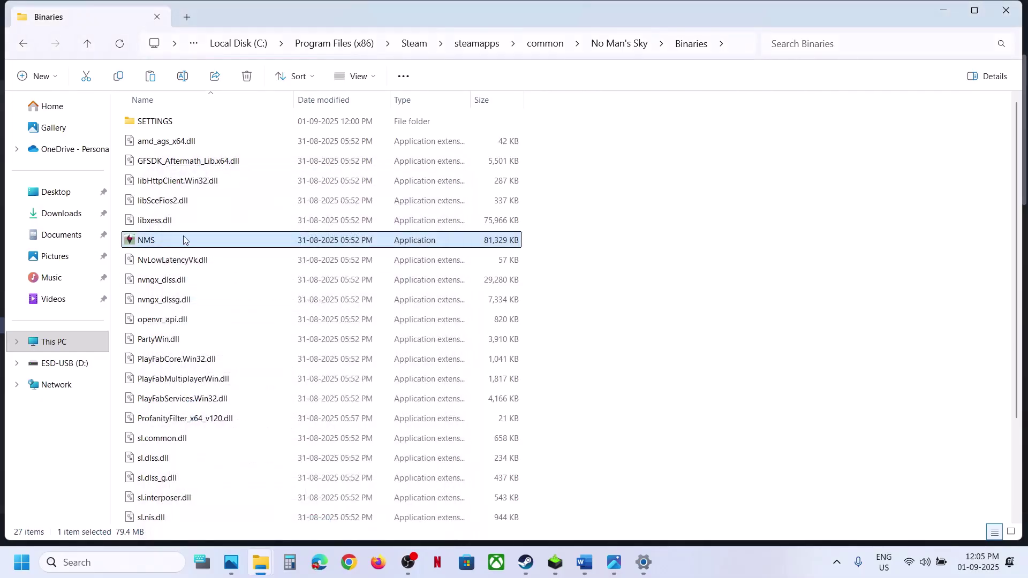
pyautogui.rightClick(176, 244)
pyautogui.click(241, 424)
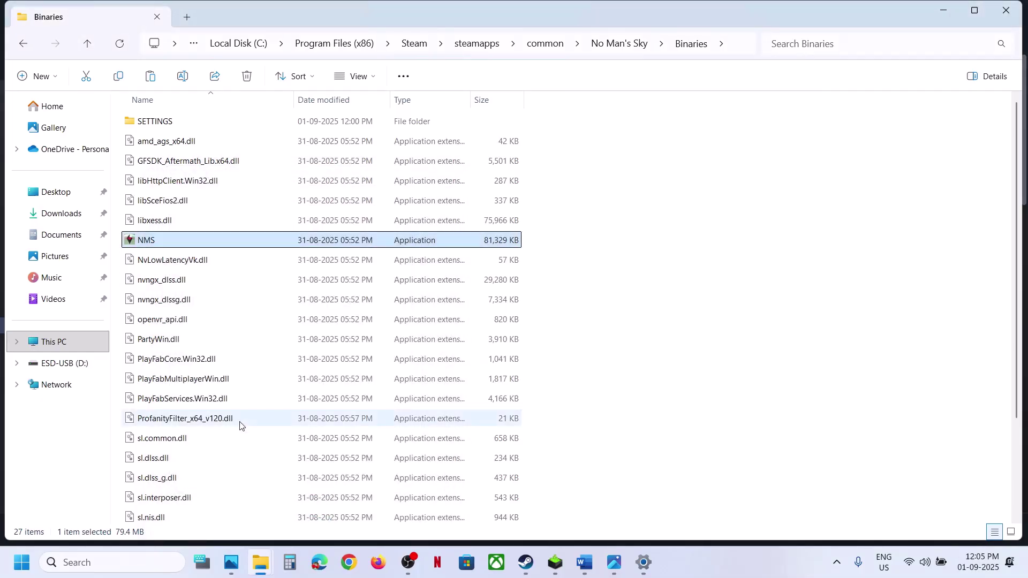
pyautogui.click(291, 214)
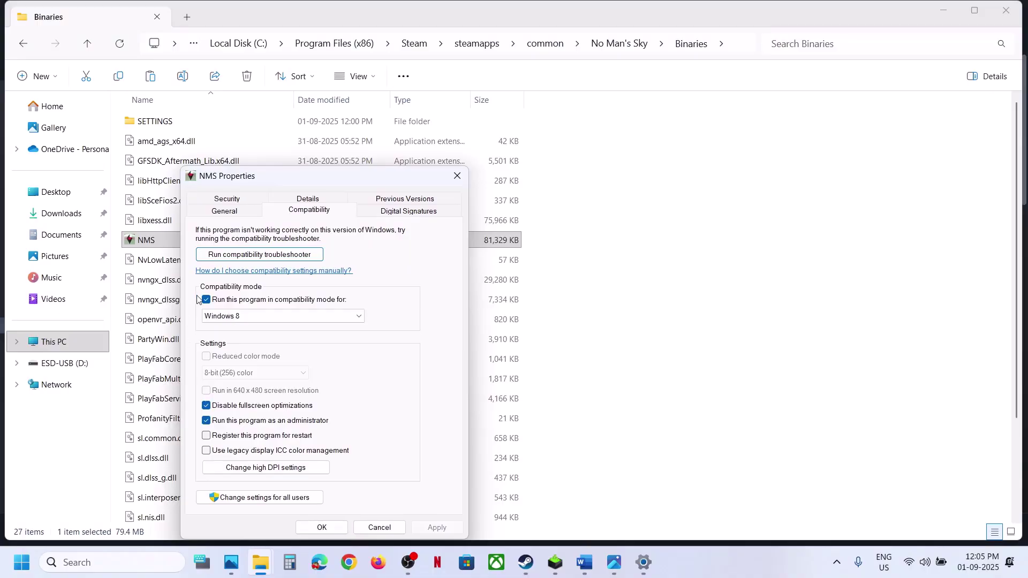
pyautogui.click(211, 302)
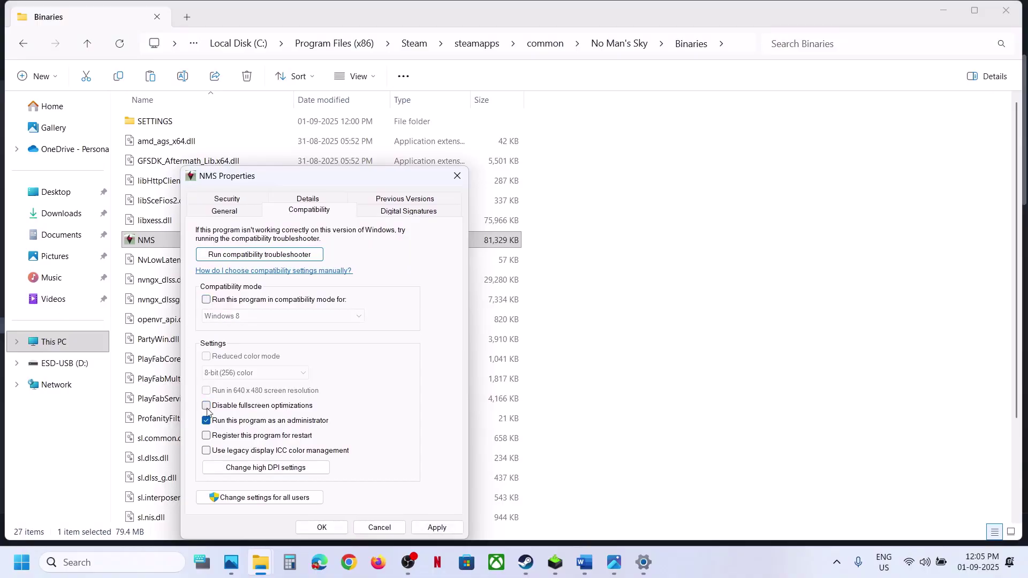
pyautogui.click(247, 467)
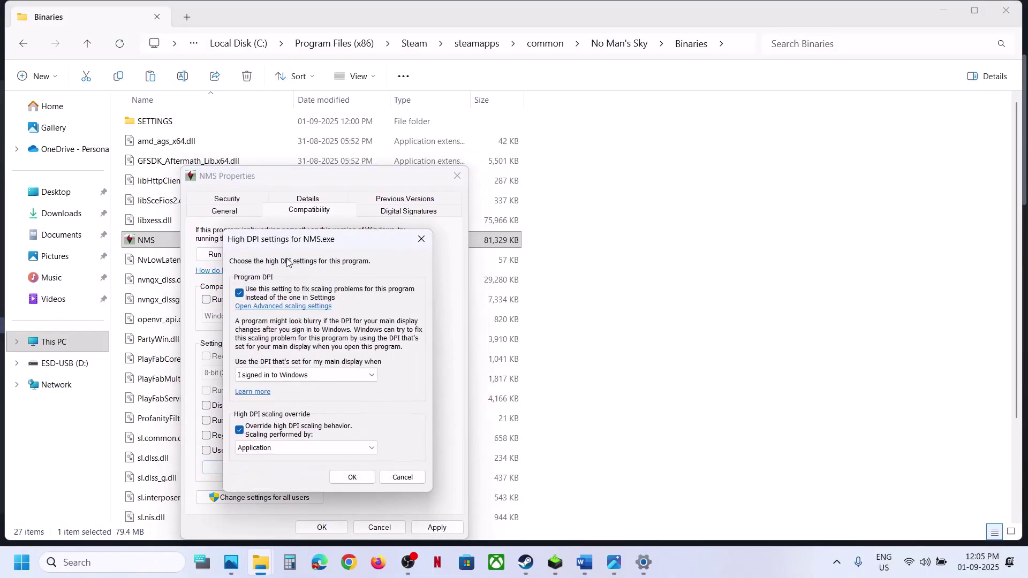
pyautogui.click(240, 294)
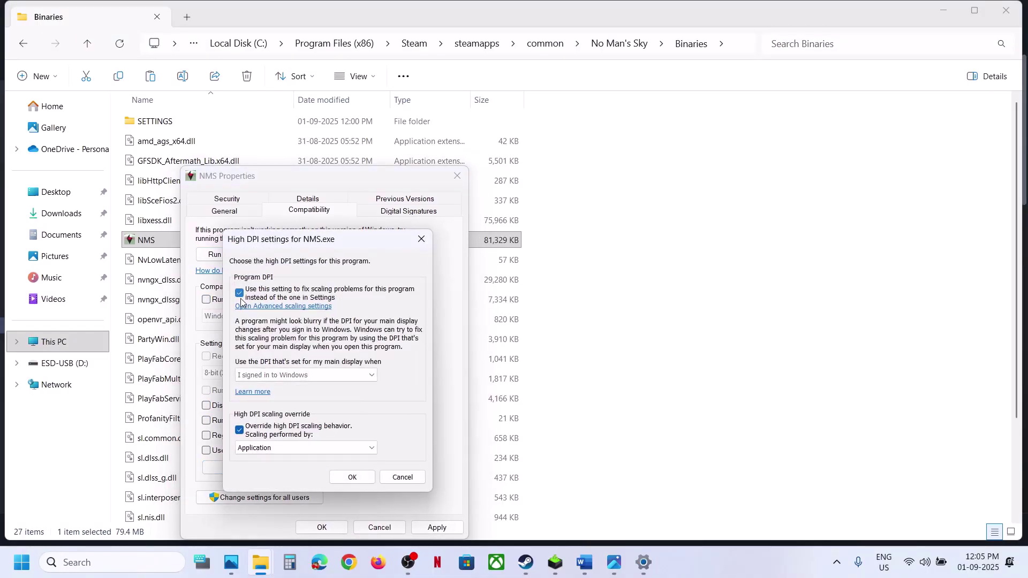
pyautogui.click(240, 432)
pyautogui.click(352, 477)
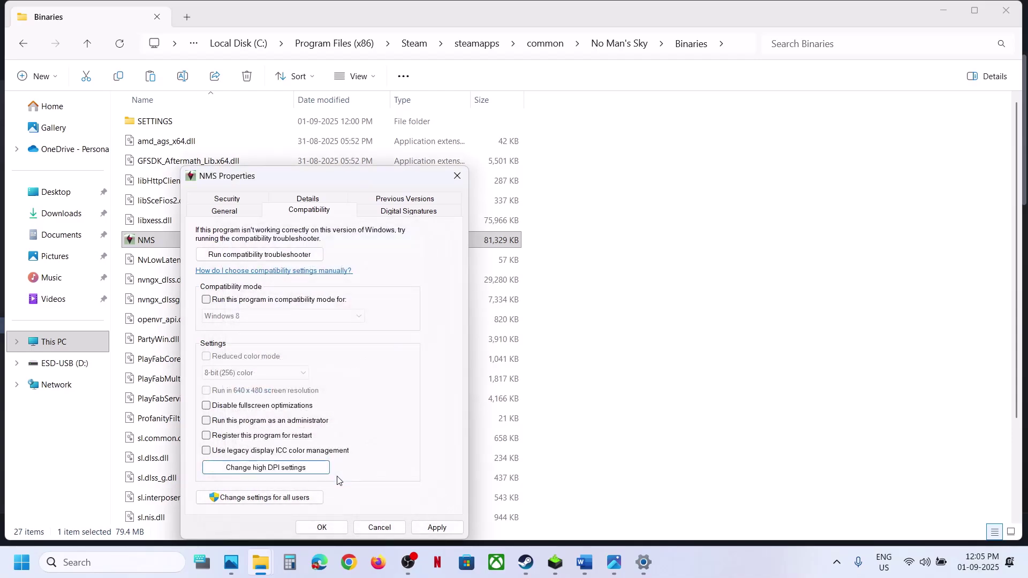
pyautogui.click(435, 528)
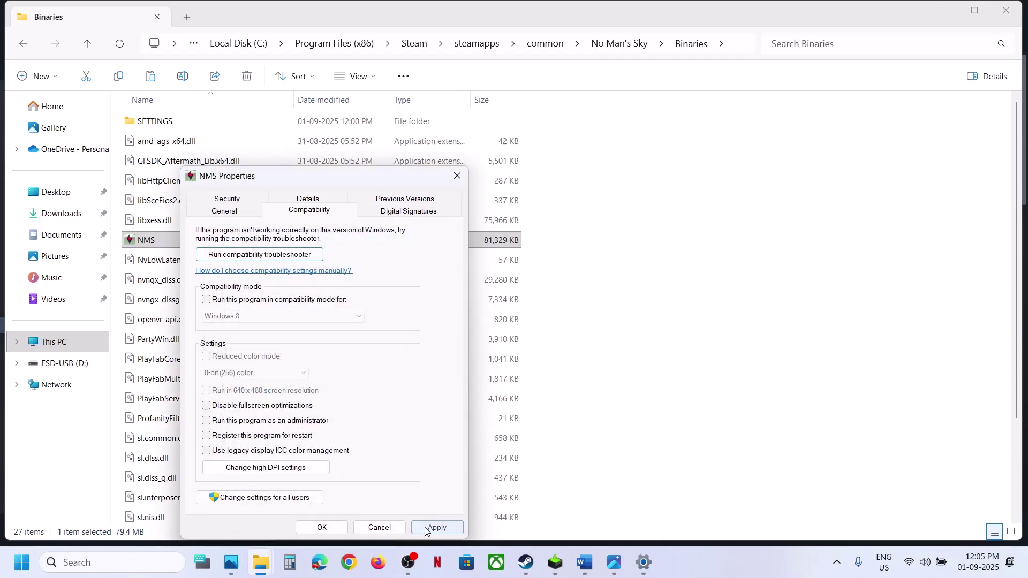
pyautogui.click(336, 530)
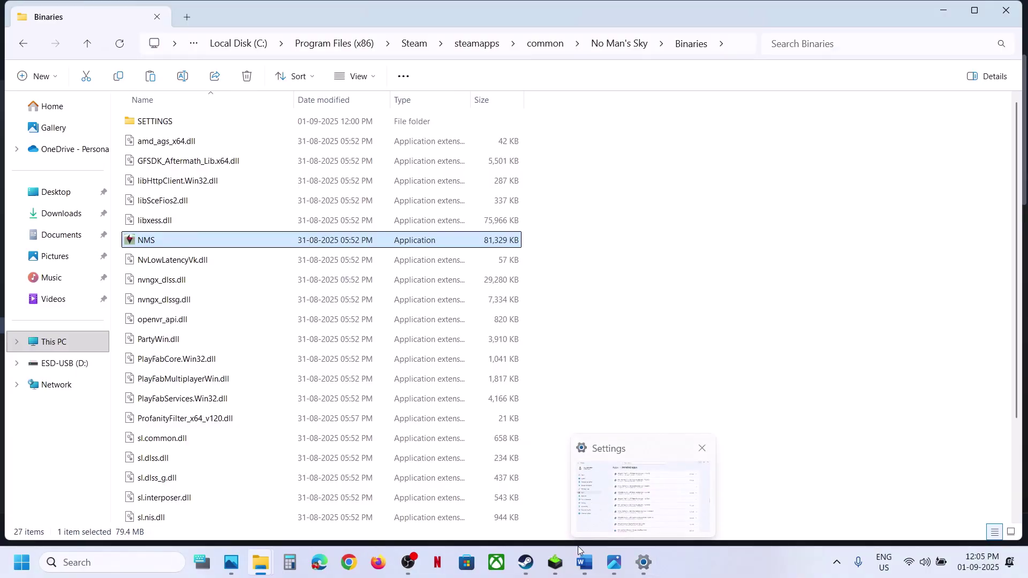
# Step: Open the NVIDIA drivers link from the Word checklist in the browser
pyautogui.click(584, 571)
pyautogui.scroll(-3, 431, 390)
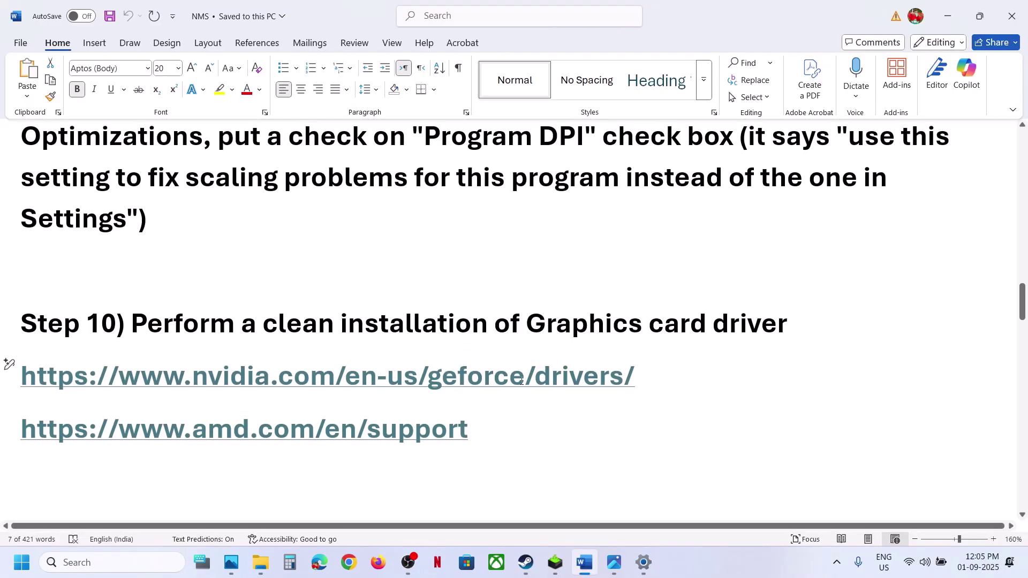
pyautogui.click(7, 370)
pyautogui.hotkey('ctrl', 'c')
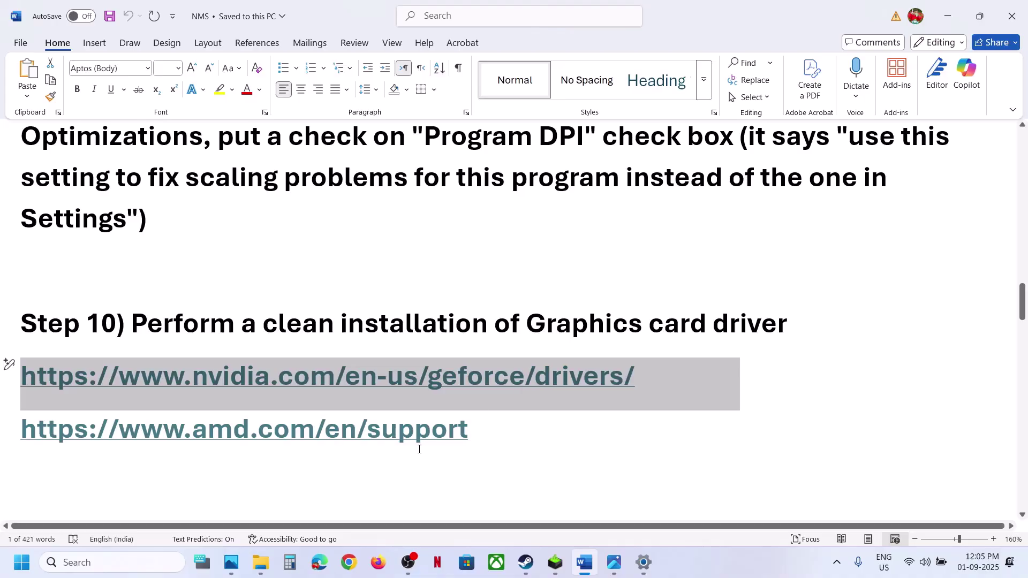
pyautogui.click(349, 562)
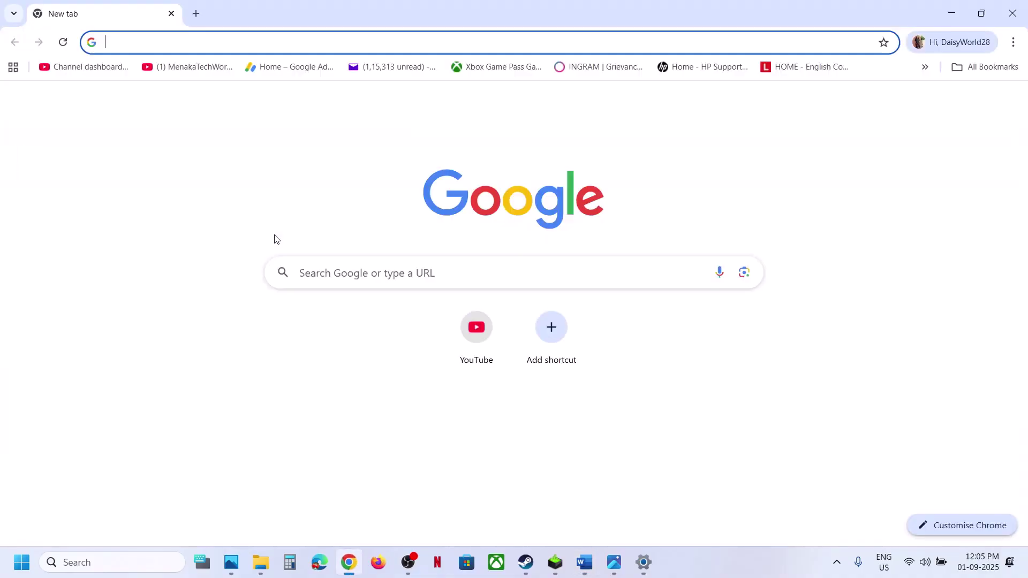
# Step: Load NVIDIA's GeForce drivers page, search for the RTX 3050 Laptop GPU, and download driver 581.15
pyautogui.hotkey('ctrl', 'v')
pyautogui.press('Return')
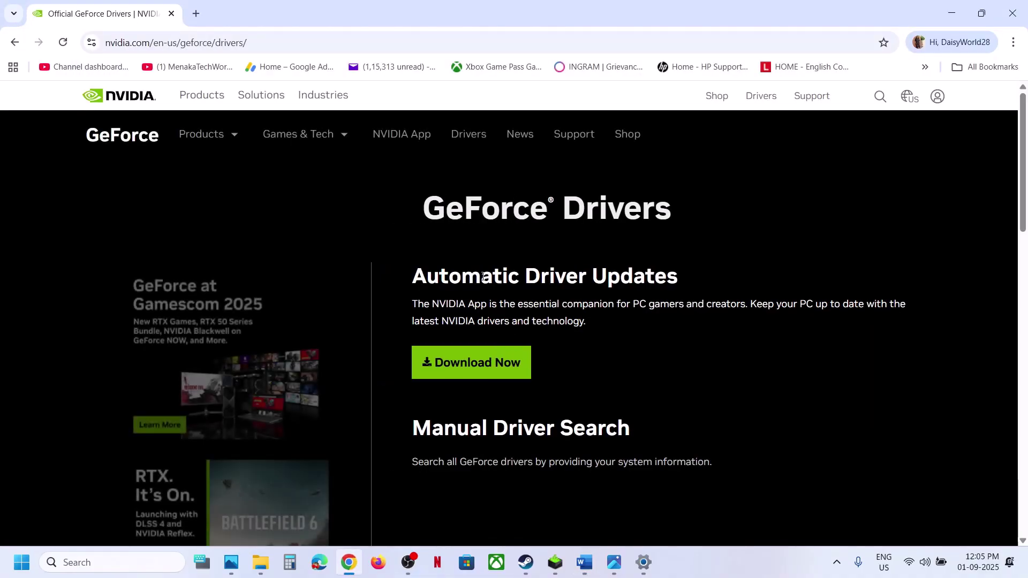
pyautogui.scroll(-6, 482, 275)
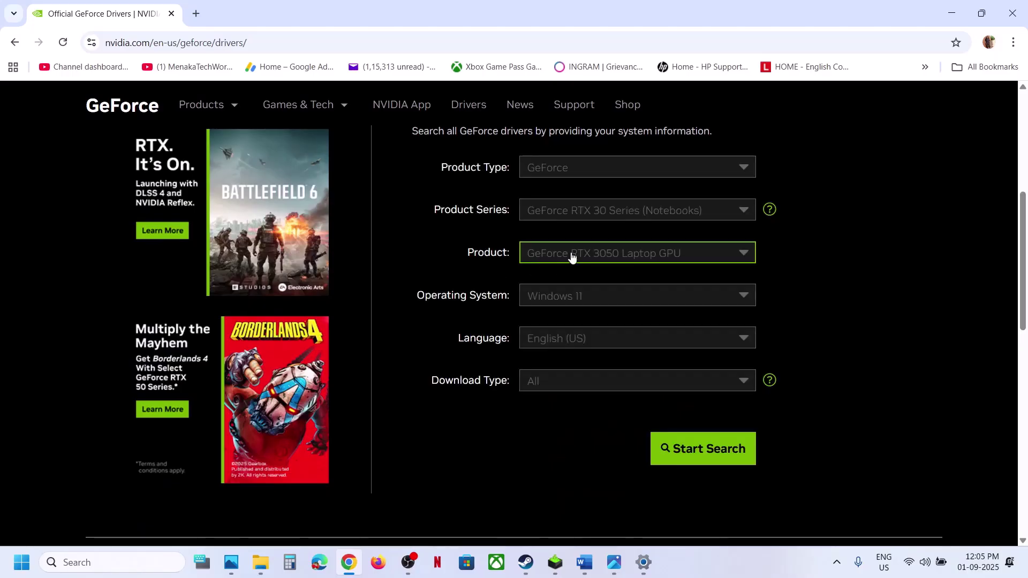
pyautogui.click(681, 450)
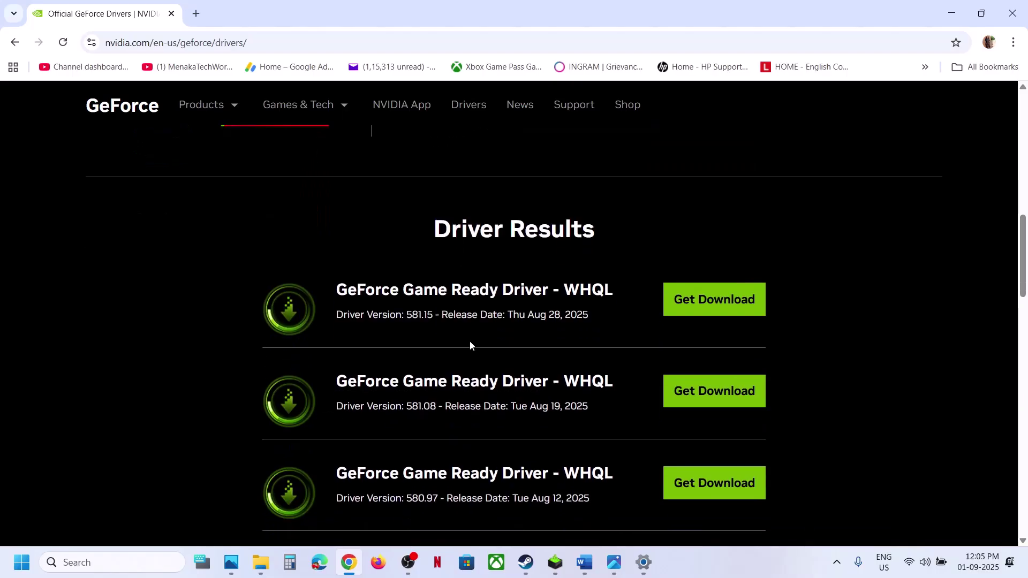
pyautogui.click(713, 314)
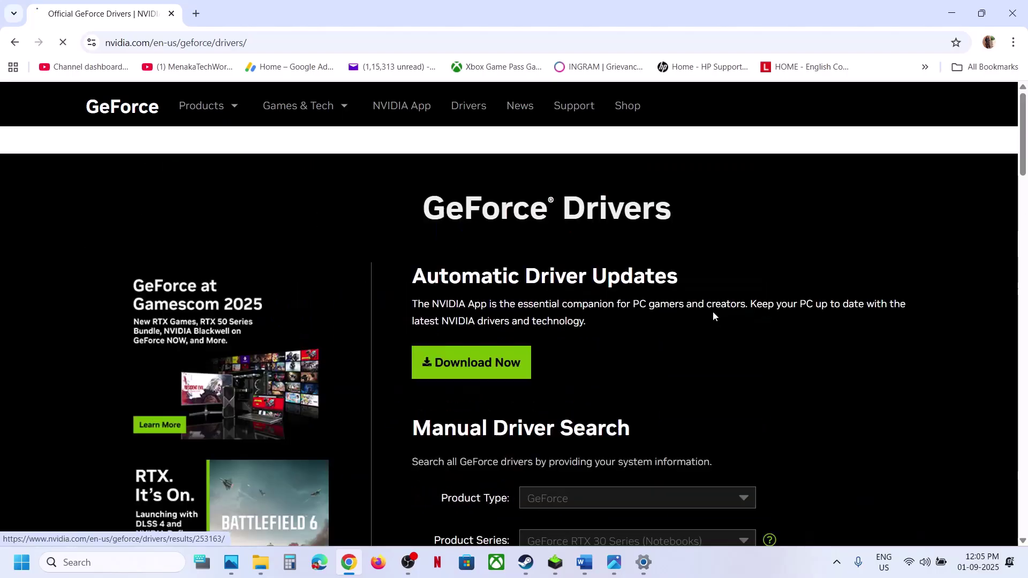
pyautogui.click(846, 276)
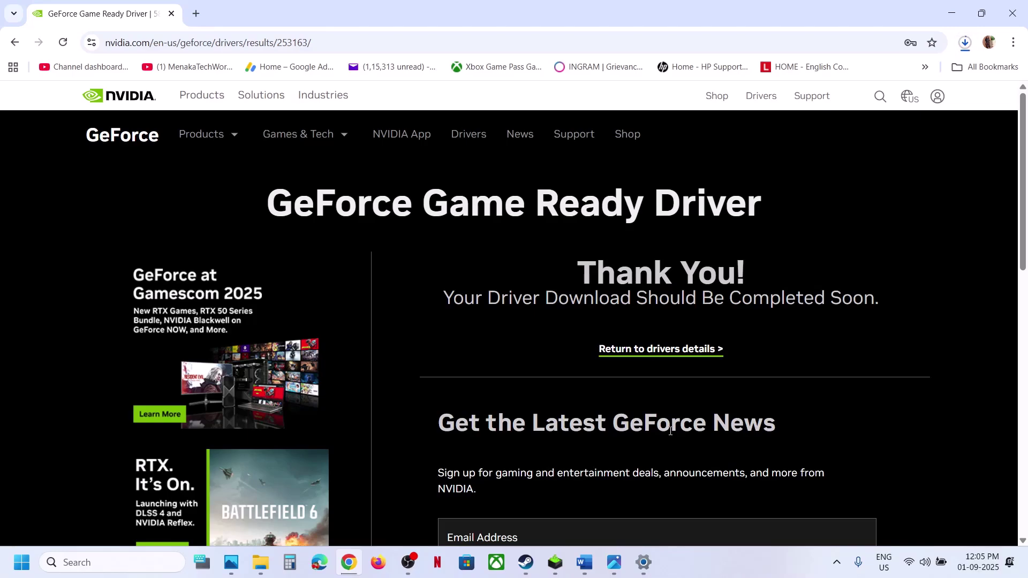
# Step: Accept the license and choose a custom clean installation in the NVIDIA 581.15 installer
pyautogui.click(554, 563)
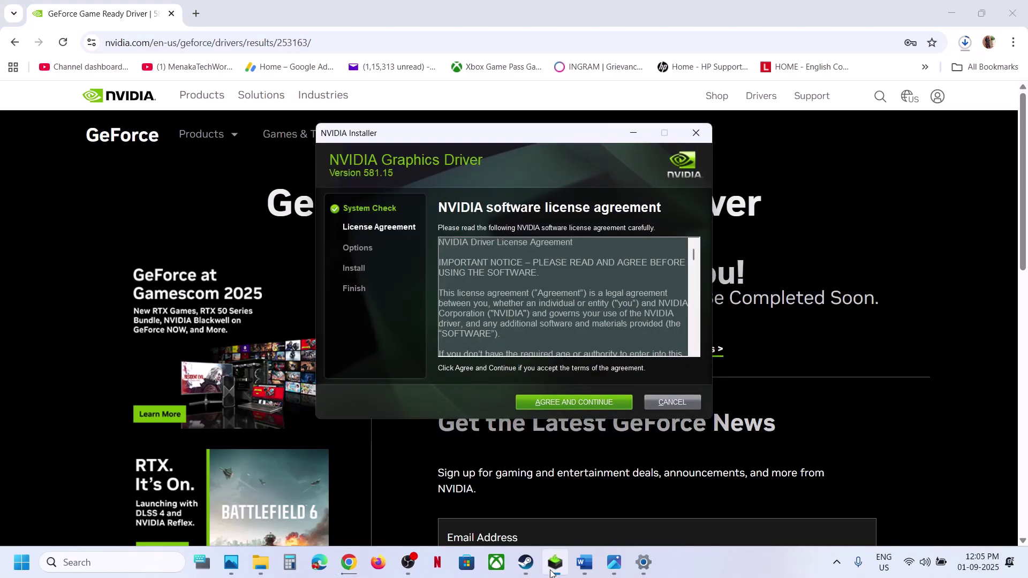
pyautogui.click(586, 399)
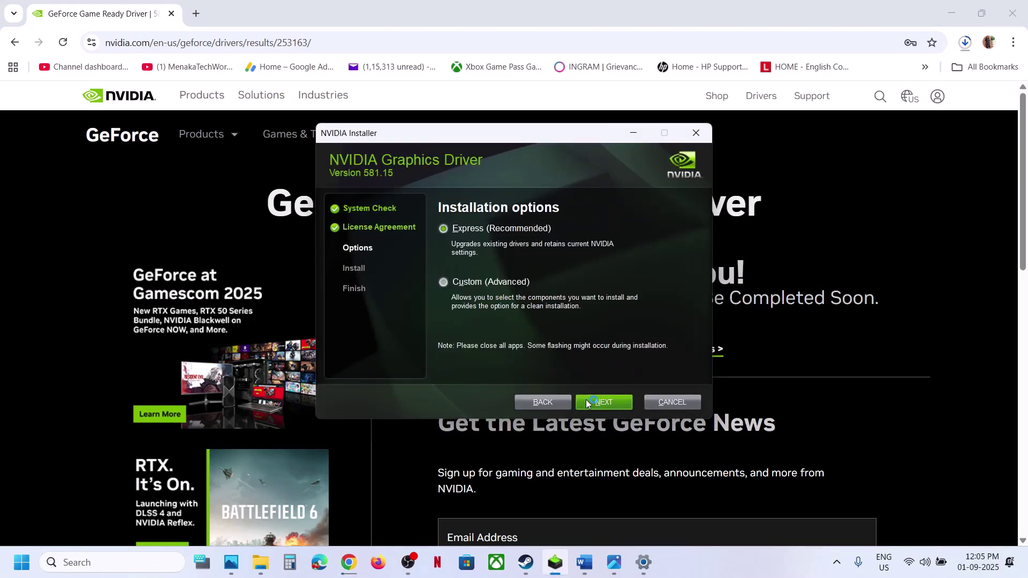
pyautogui.click(461, 284)
pyautogui.click(602, 404)
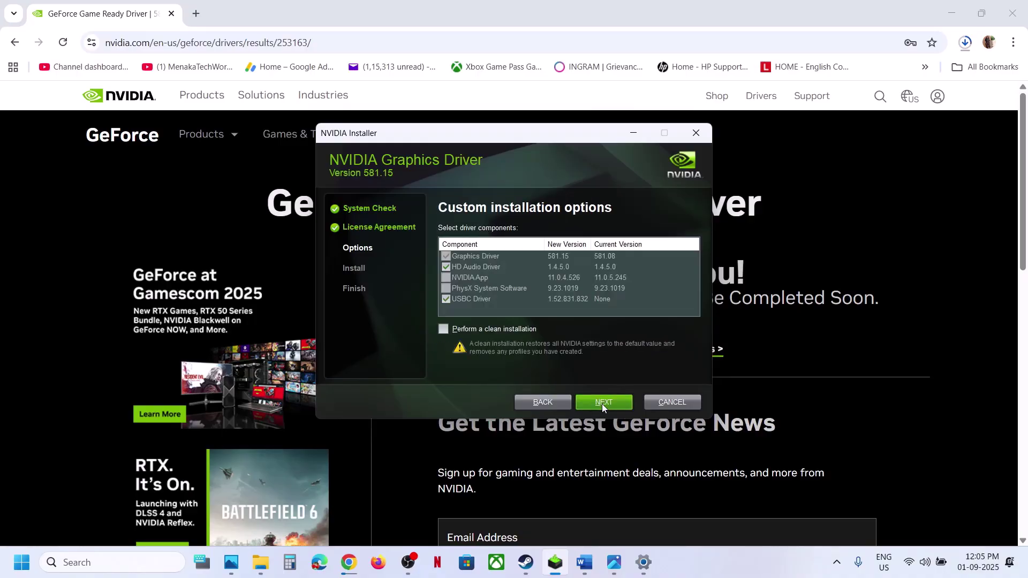
pyautogui.click(448, 330)
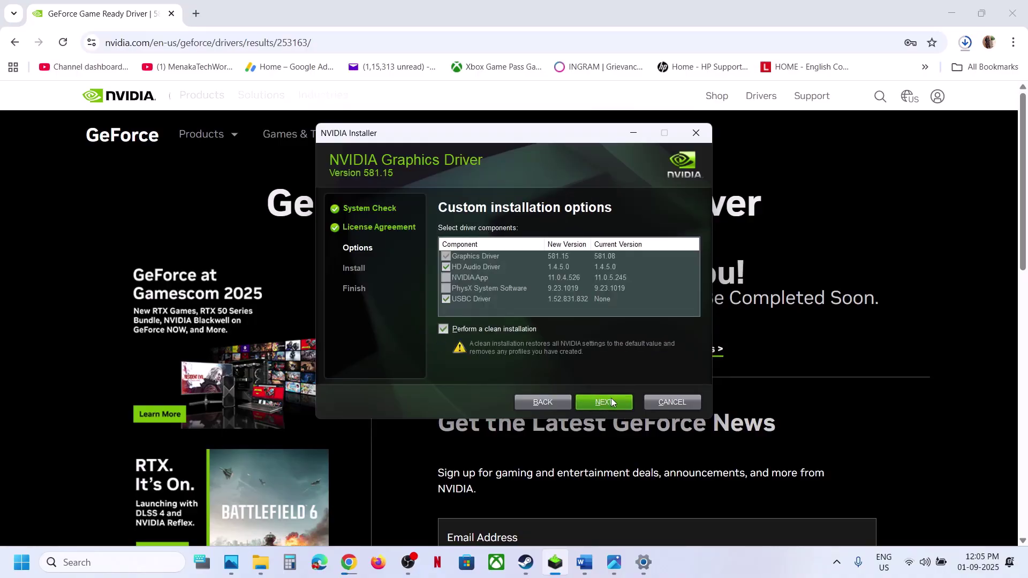
pyautogui.click(20, 571)
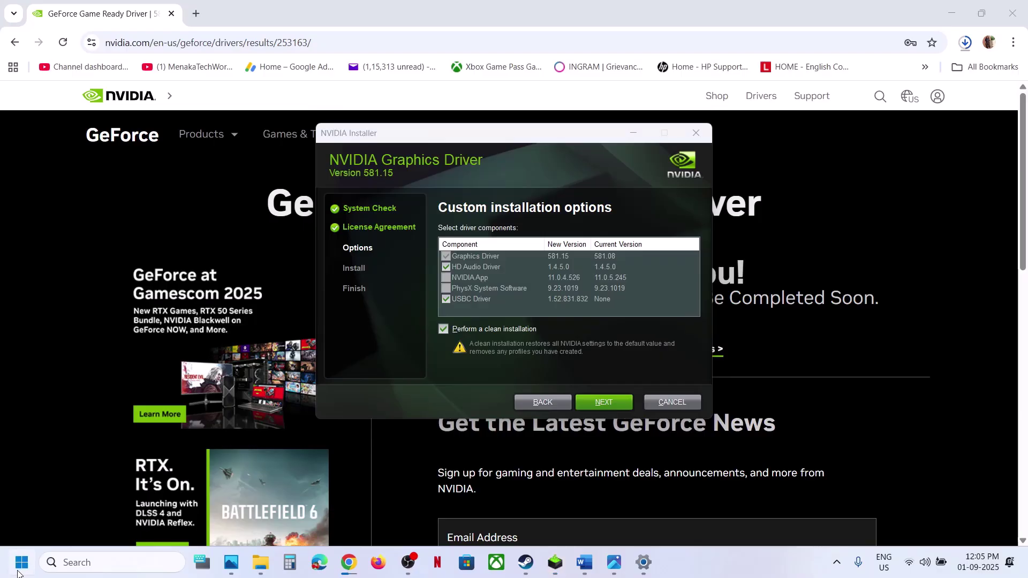
pyautogui.click(389, 517)
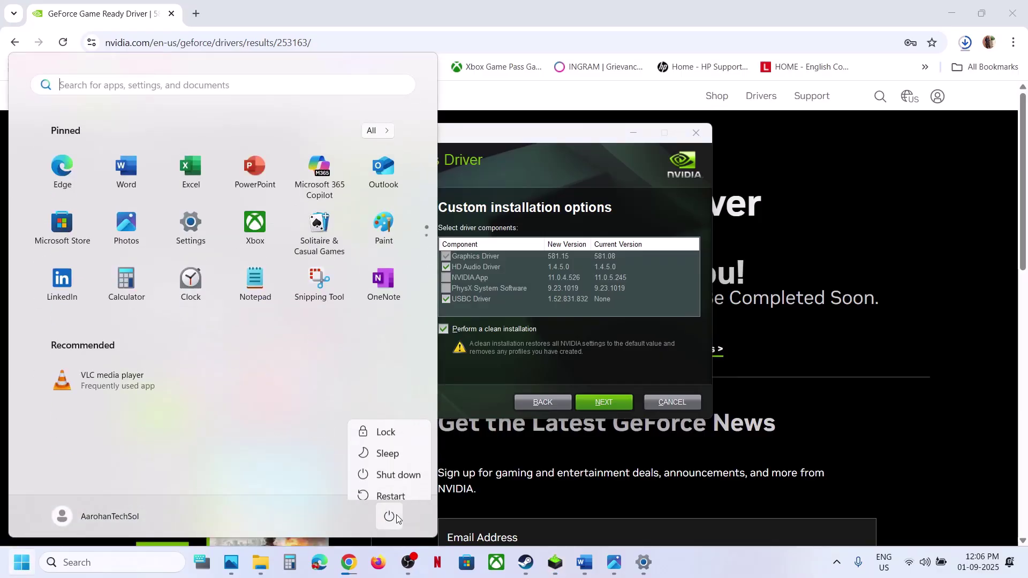
# Step: Copy the AMD support address from Word and load it in a new Chrome tab
pyautogui.click(584, 563)
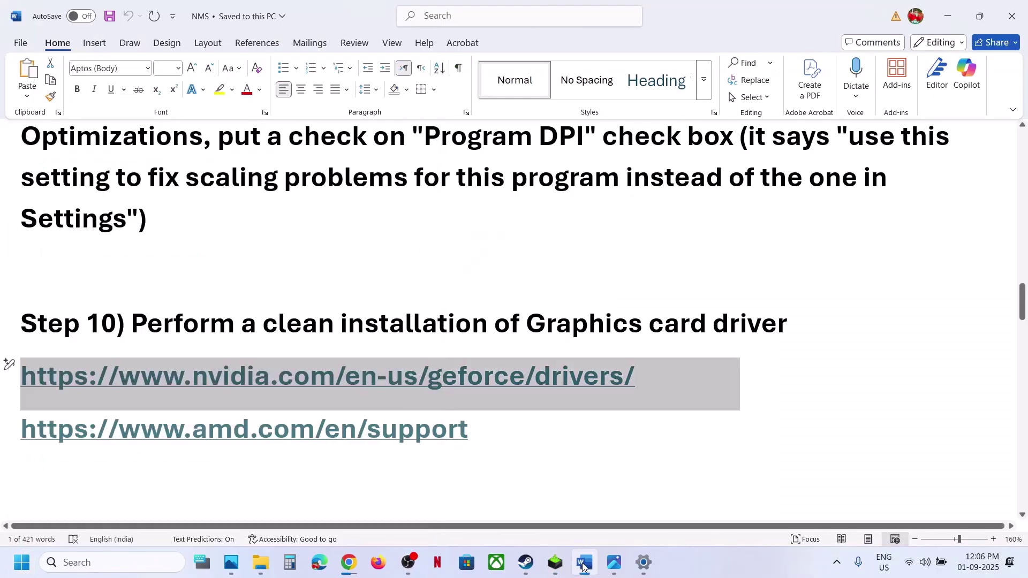
pyautogui.moveTo(491, 429); pyautogui.dragTo(97, 411)
pyautogui.hotkey('ctrl', 'c')
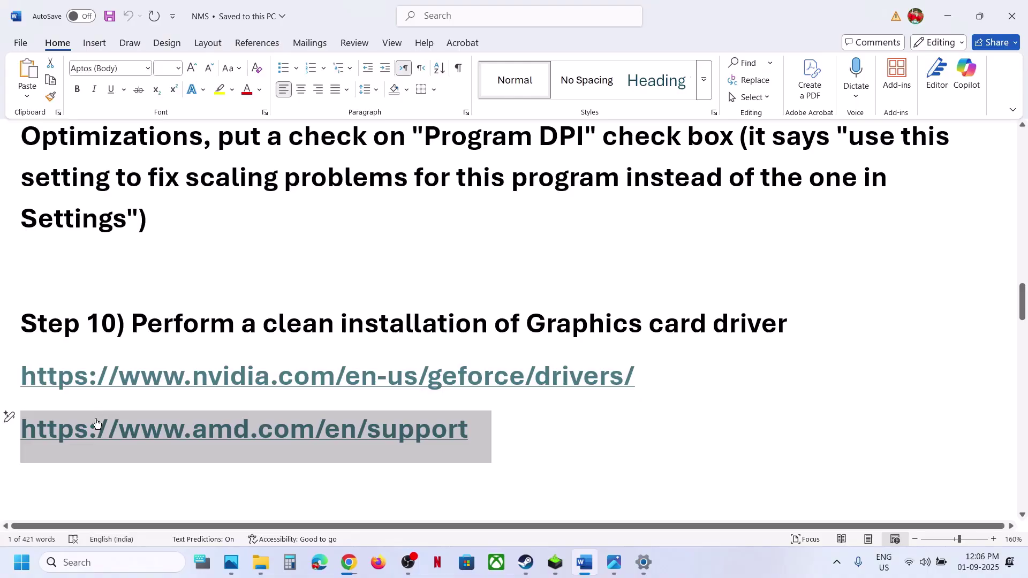
pyautogui.click(325, 449)
pyautogui.hotkey('alt', 'Tab')
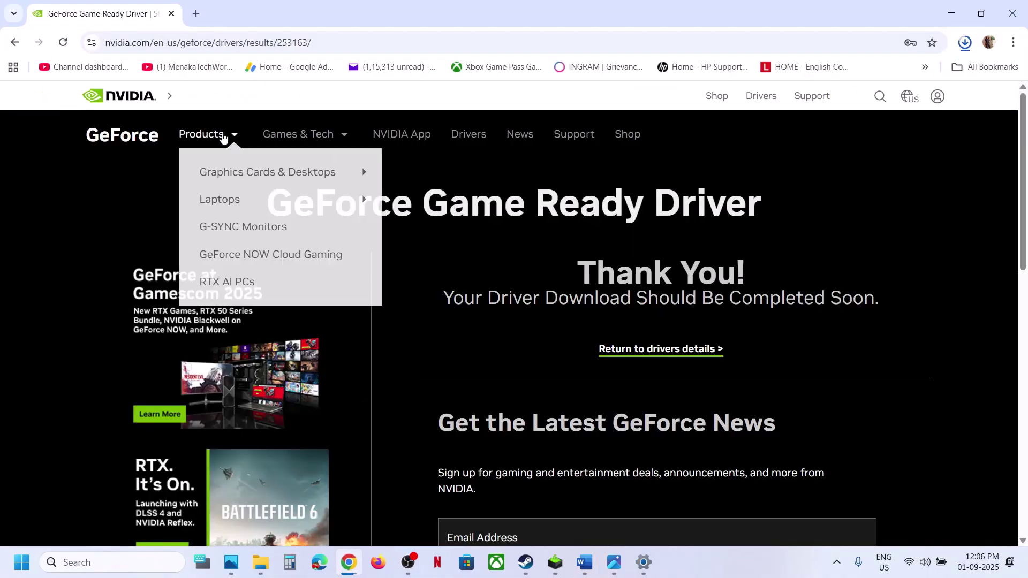
pyautogui.click(195, 14)
pyautogui.hotkey('ctrl', 'v')
pyautogui.press('Return')
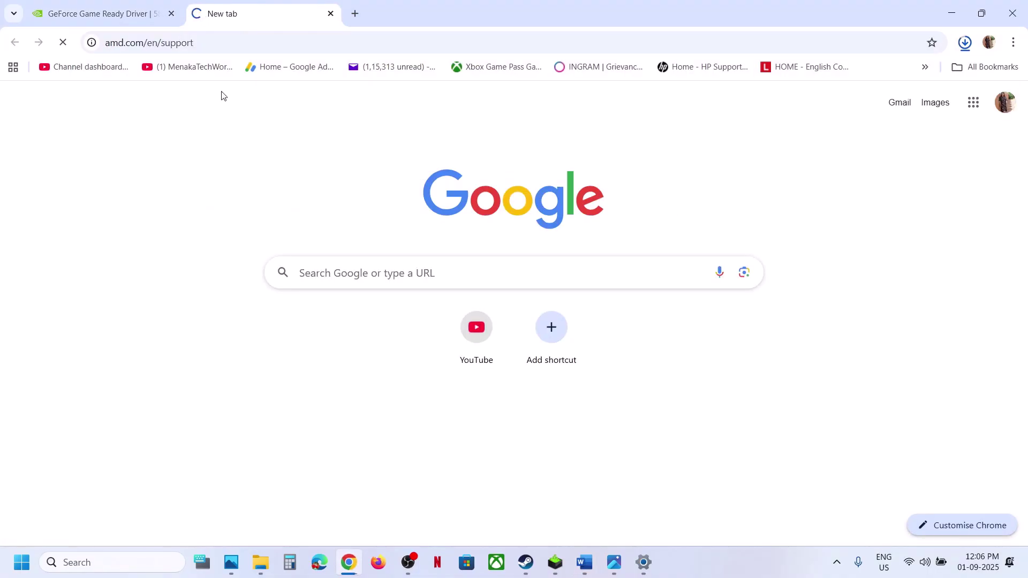
# Step: Select Graphics > Radeon RX > RX 9000 Series > RX 9070 XT and expand Windows 11 64-Bit drivers
pyautogui.scroll(-6, 220, 91)
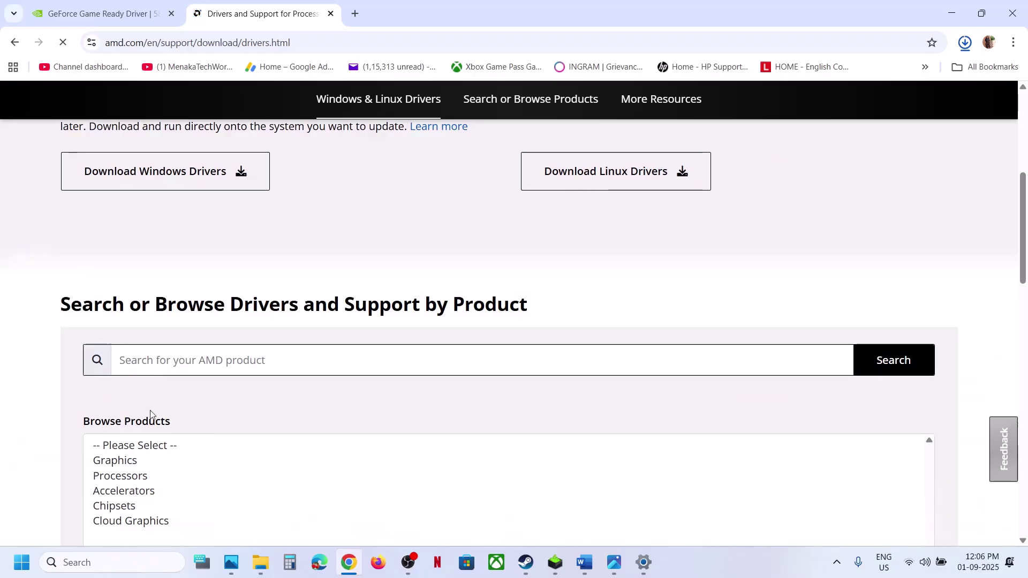
pyautogui.click(123, 461)
pyautogui.click(135, 290)
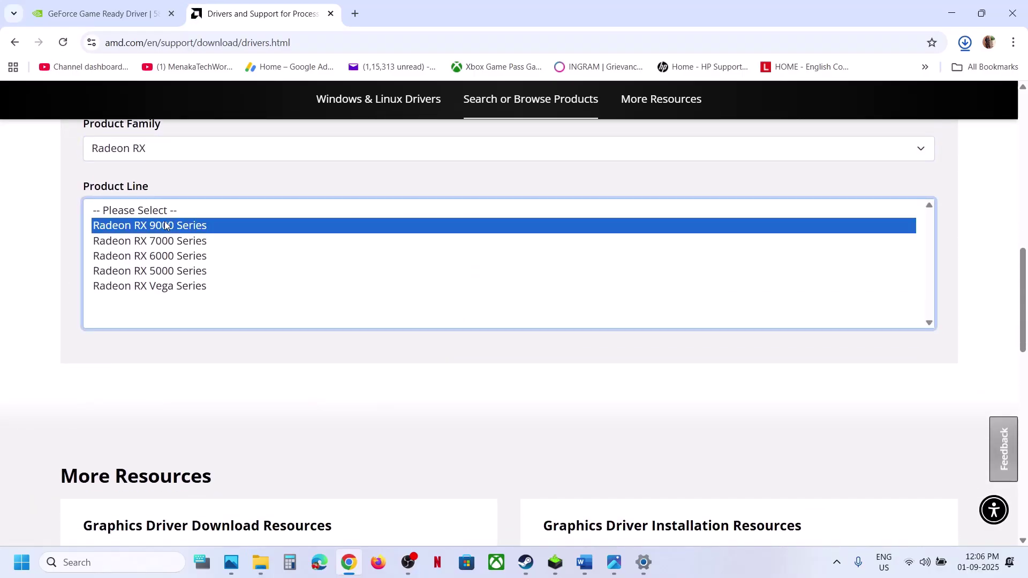
pyautogui.click(166, 223)
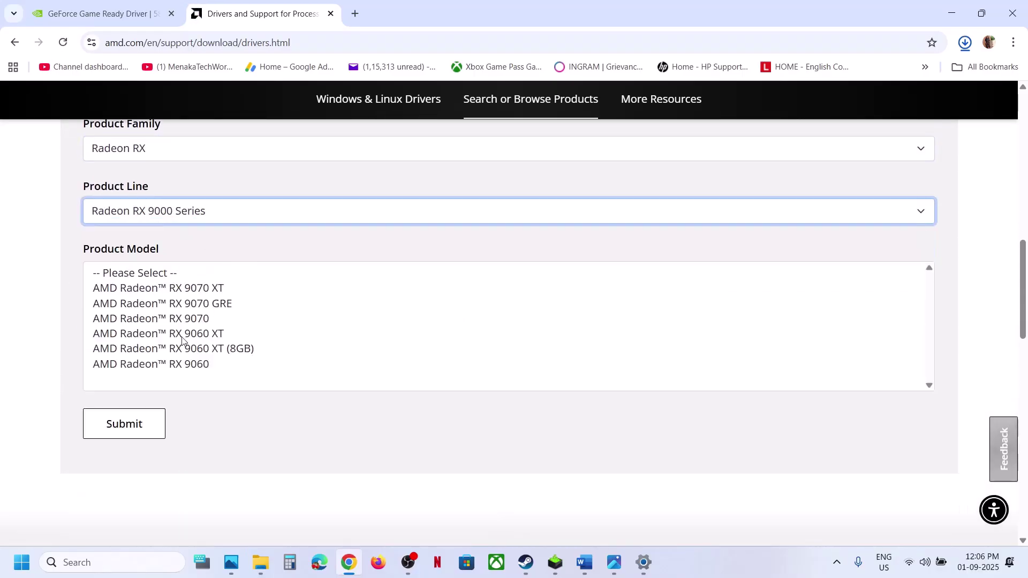
pyautogui.click(162, 294)
pyautogui.click(108, 327)
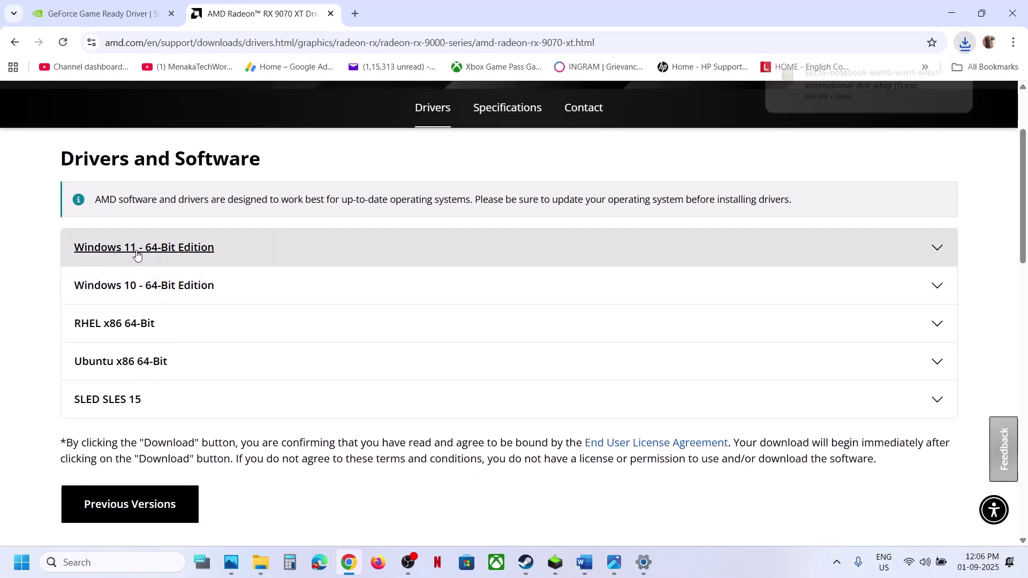
pyautogui.click(138, 255)
pyautogui.scroll(-2, 265, 377)
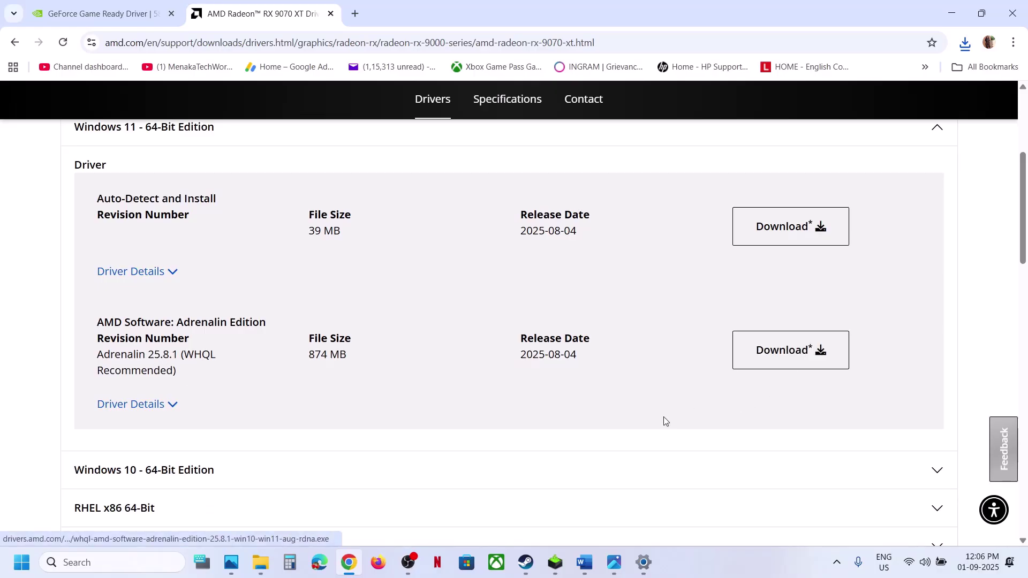
# Step: Search Windows for 'graphics' from Step 11 and open the Graphics settings page
pyautogui.click(586, 561)
pyautogui.scroll(-3, 392, 358)
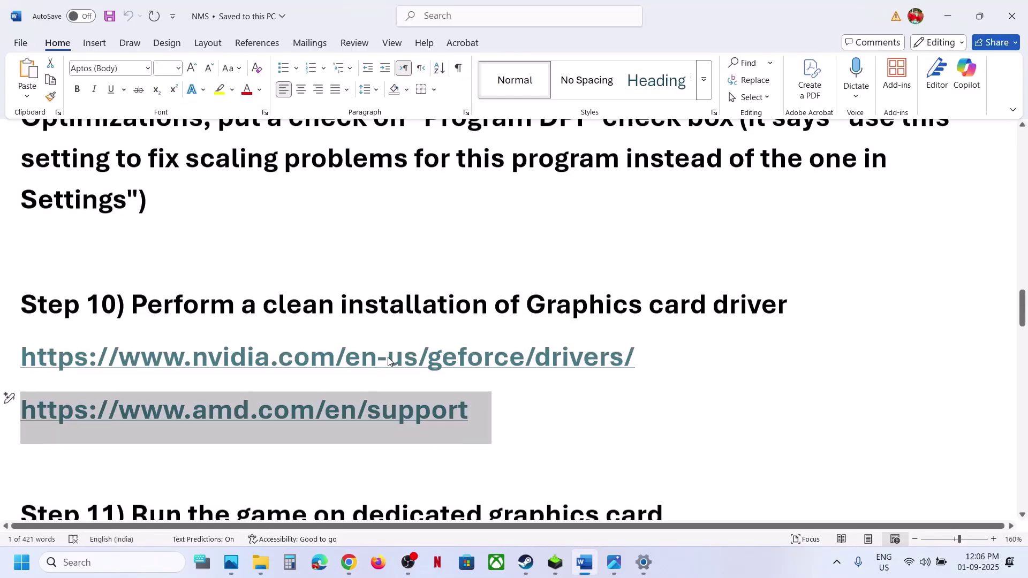
pyautogui.scroll(1, 388, 358)
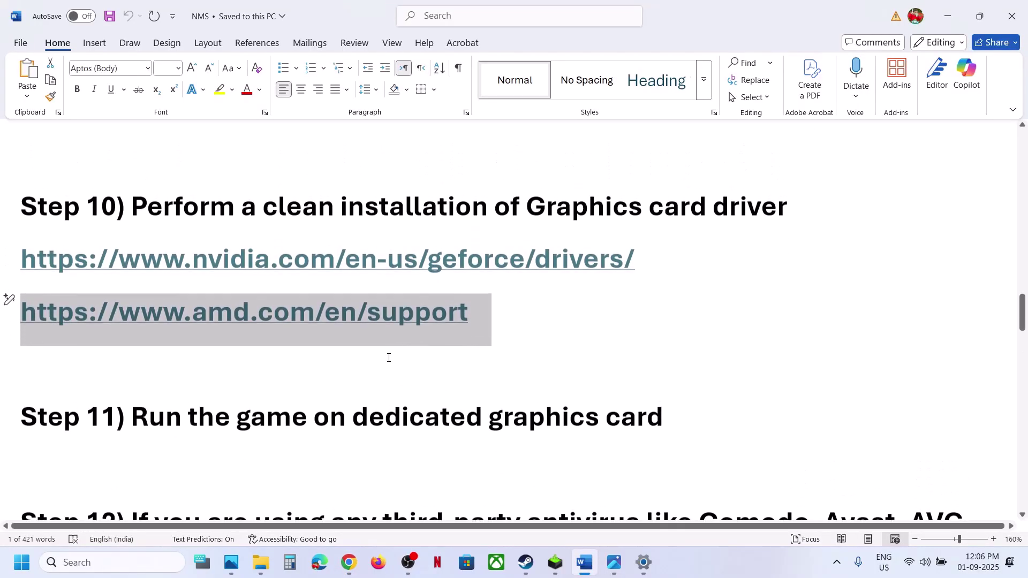
pyautogui.doubleClick(543, 415)
pyautogui.hotkey('ctrl', 'c')
pyautogui.click(135, 566)
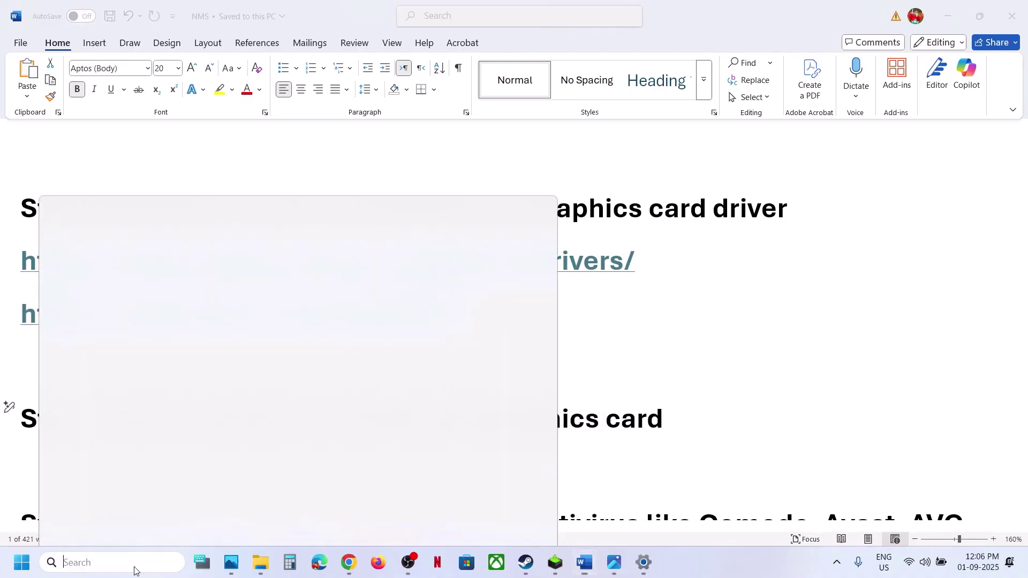
pyautogui.hotkey('ctrl', 'v')
pyautogui.click(103, 157)
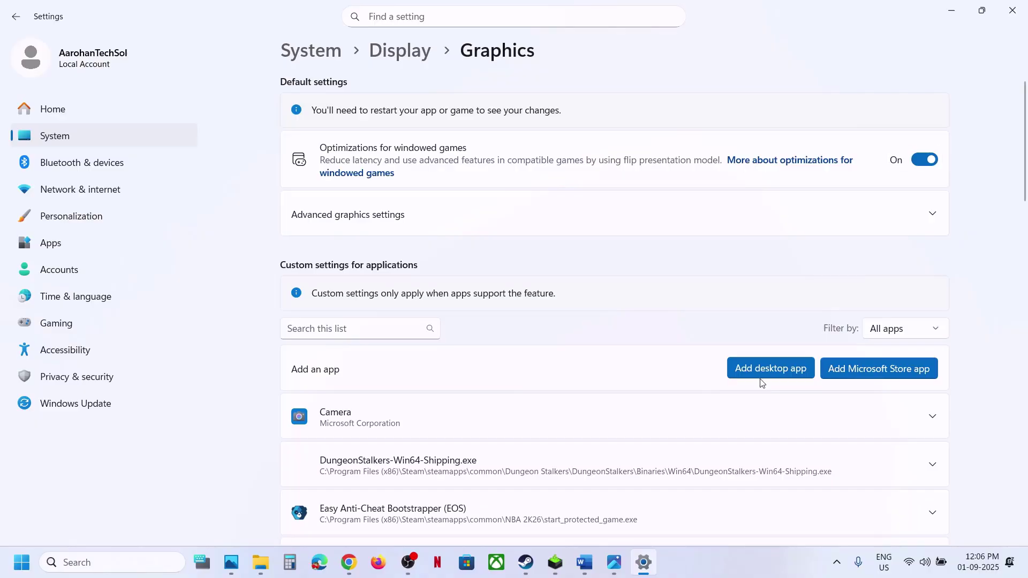
# Step: Add NMS.exe to Graphics settings with High Performance (RTX 3050 Laptop GPU) preference, then close Settings
pyautogui.click(763, 374)
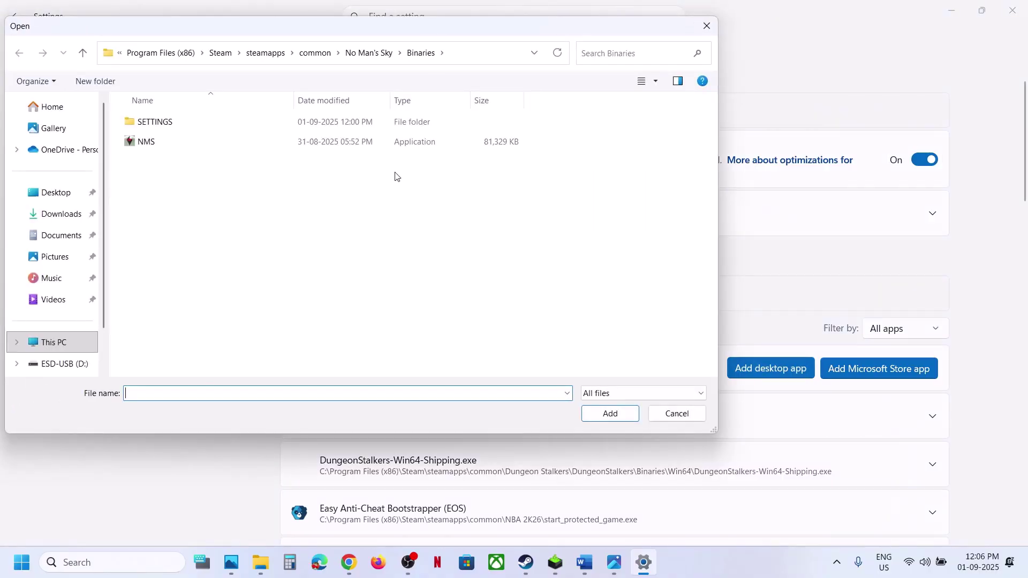
pyautogui.click(192, 143)
pyautogui.click(610, 414)
pyautogui.scroll(-15, 616, 421)
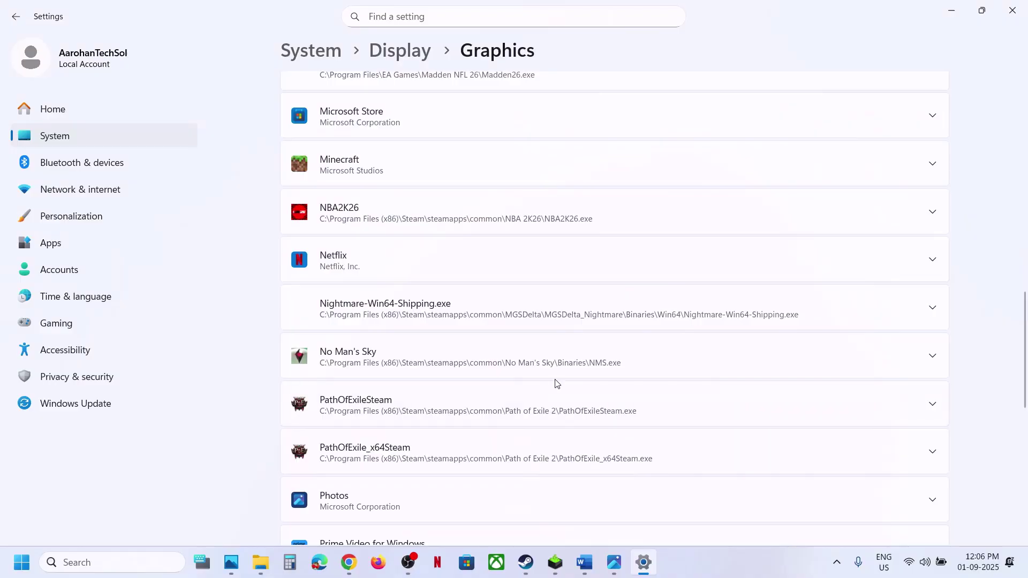
pyautogui.click(553, 368)
pyautogui.scroll(-2, 777, 343)
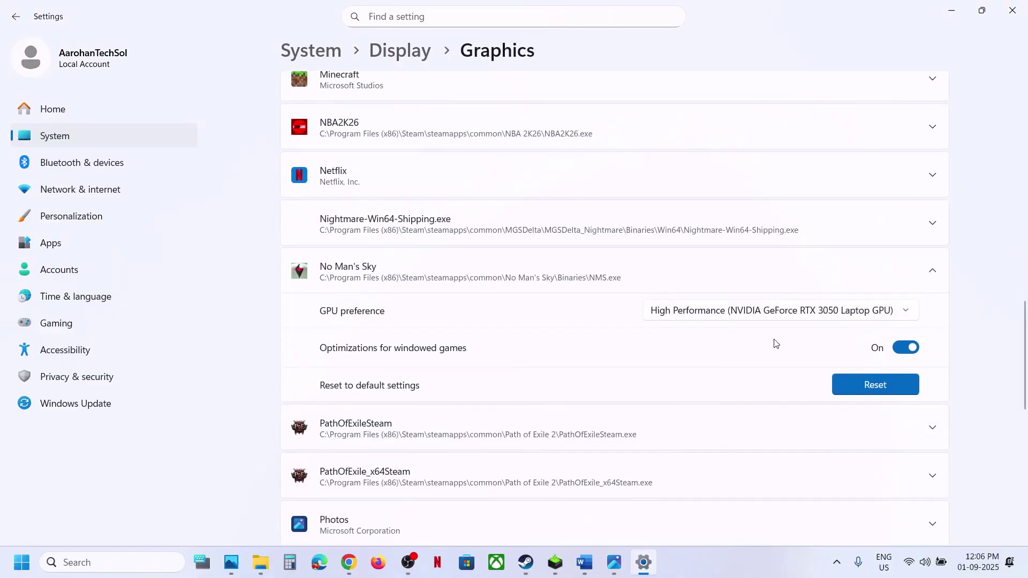
pyautogui.click(798, 316)
pyautogui.click(803, 316)
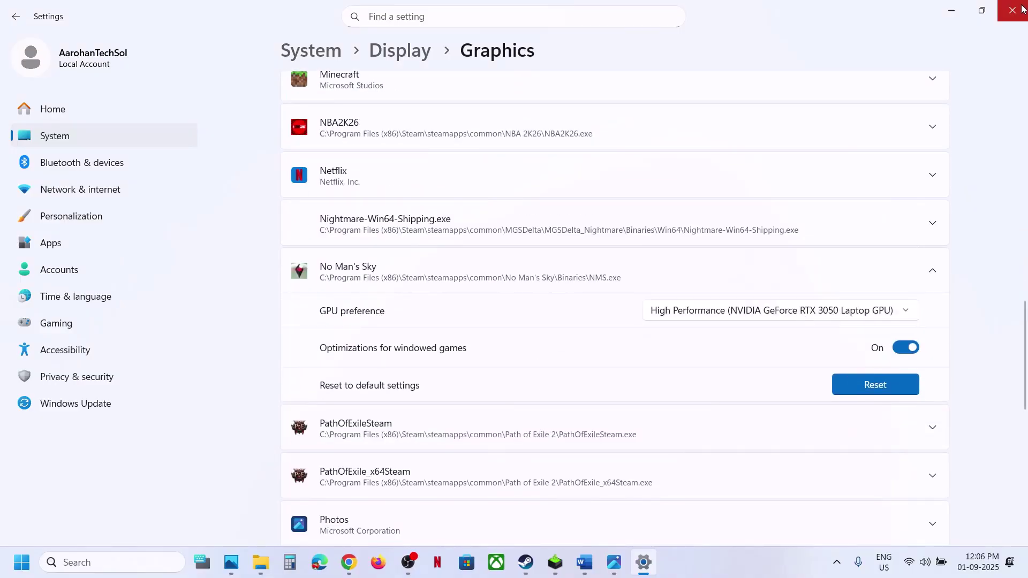
pyautogui.click(1019, 13)
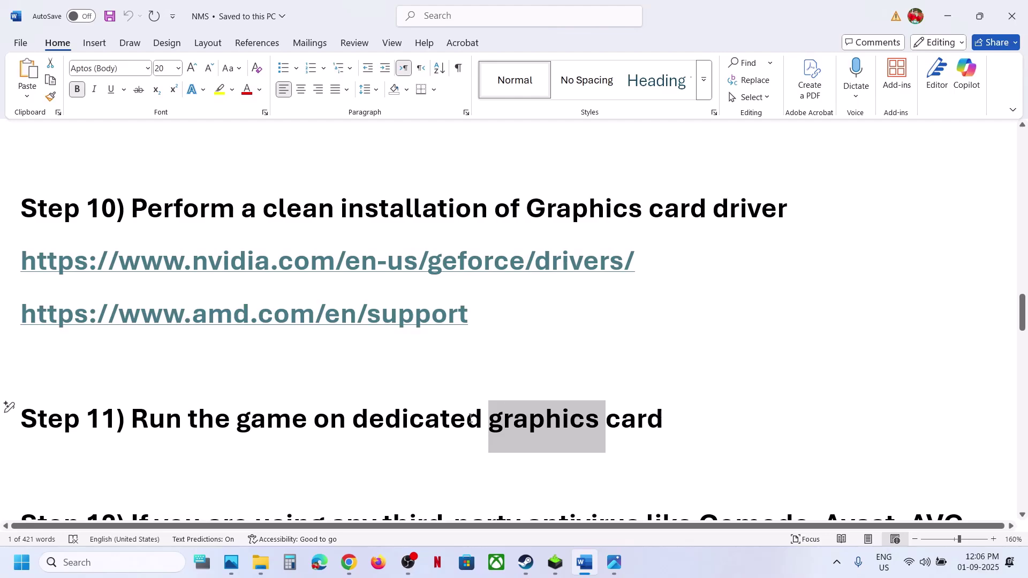
# Step: Highlight 'dedicated graphics card' in Step 11 and the antivirus and allow-exe instructions in Step 12
pyautogui.click(436, 436)
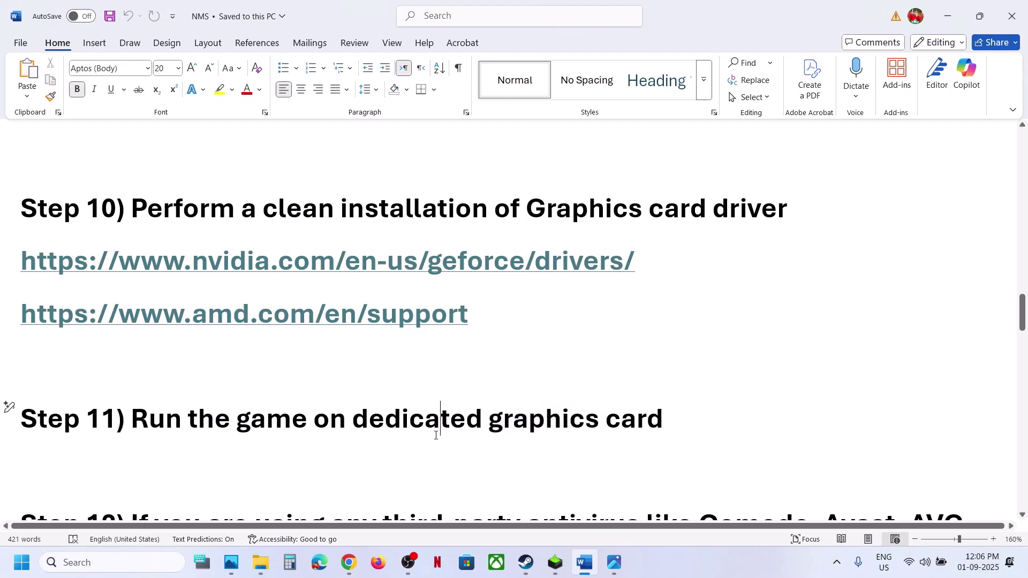
pyautogui.moveTo(665, 421); pyautogui.dragTo(346, 415)
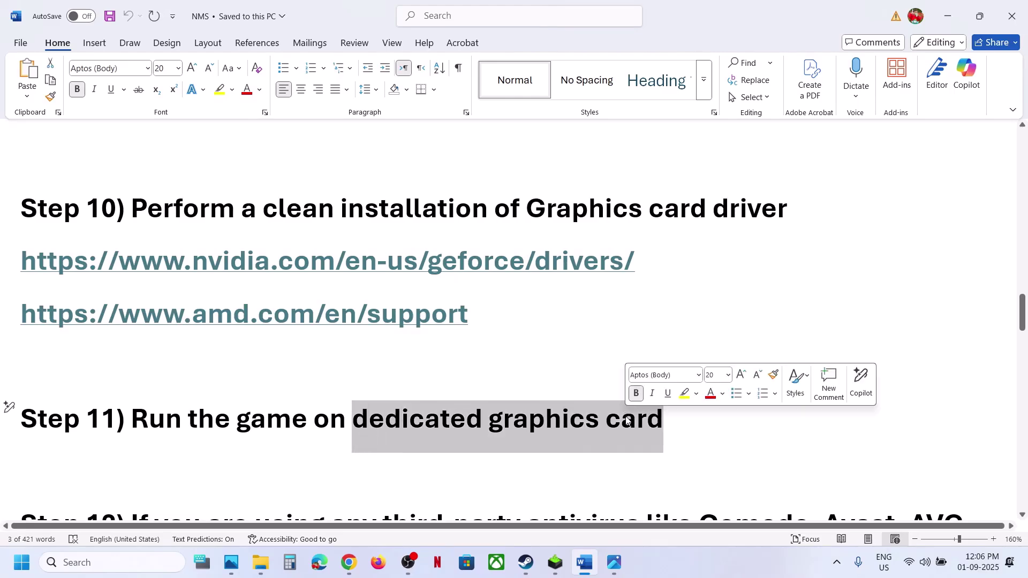
pyautogui.scroll(-3, 435, 375)
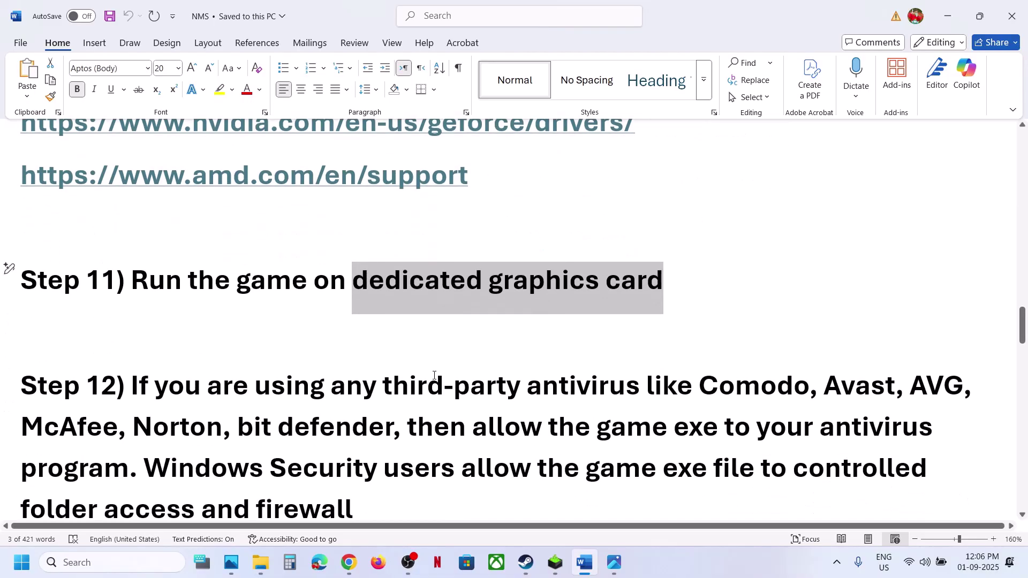
pyautogui.moveTo(222, 301); pyautogui.dragTo(362, 336)
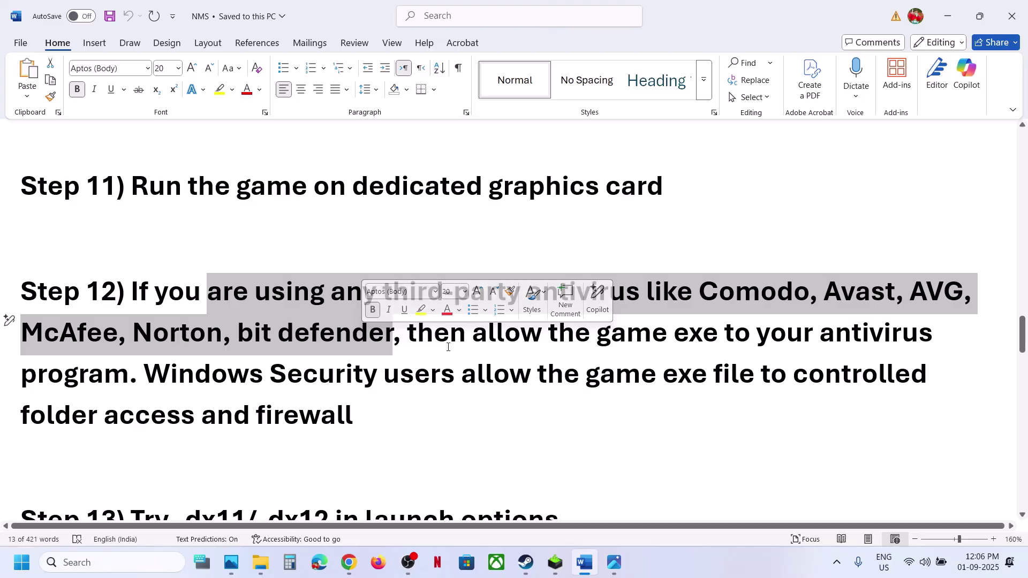
pyautogui.moveTo(418, 337); pyautogui.dragTo(142, 384)
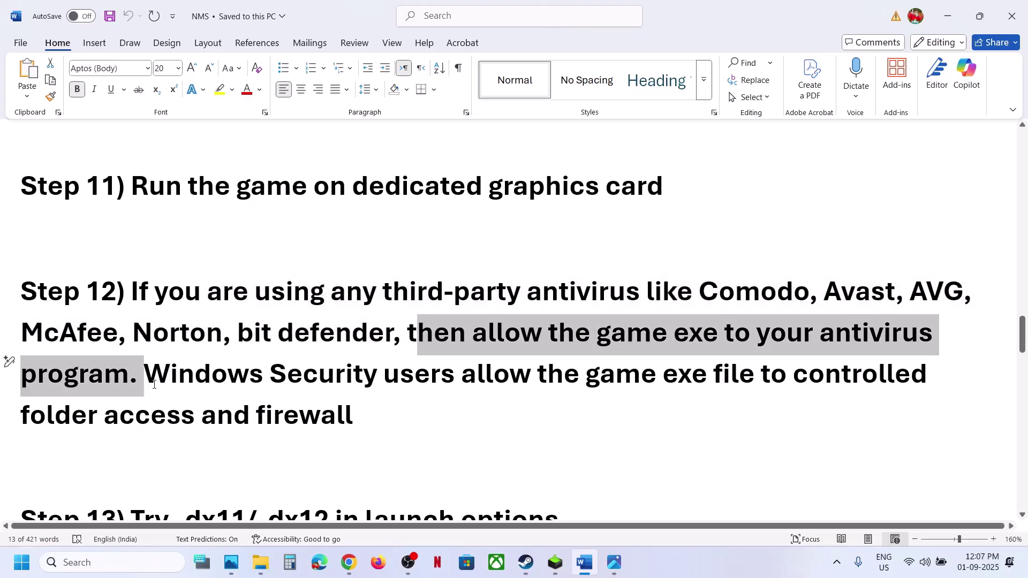
# Step: Reach Windows Security's Controlled folder access allowed-apps page through Settings > Privacy & security
pyautogui.press('super+i')
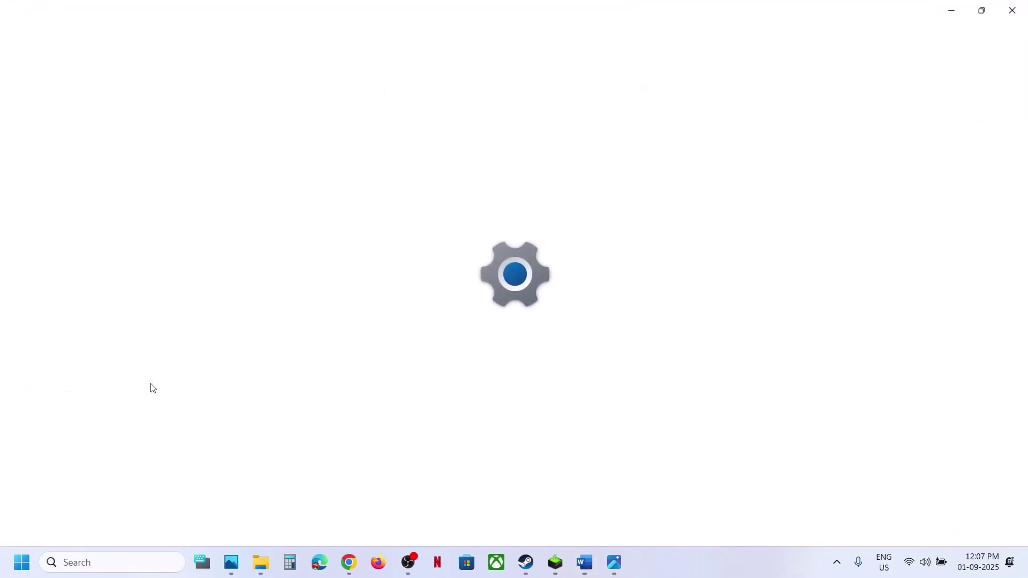
pyautogui.click(64, 378)
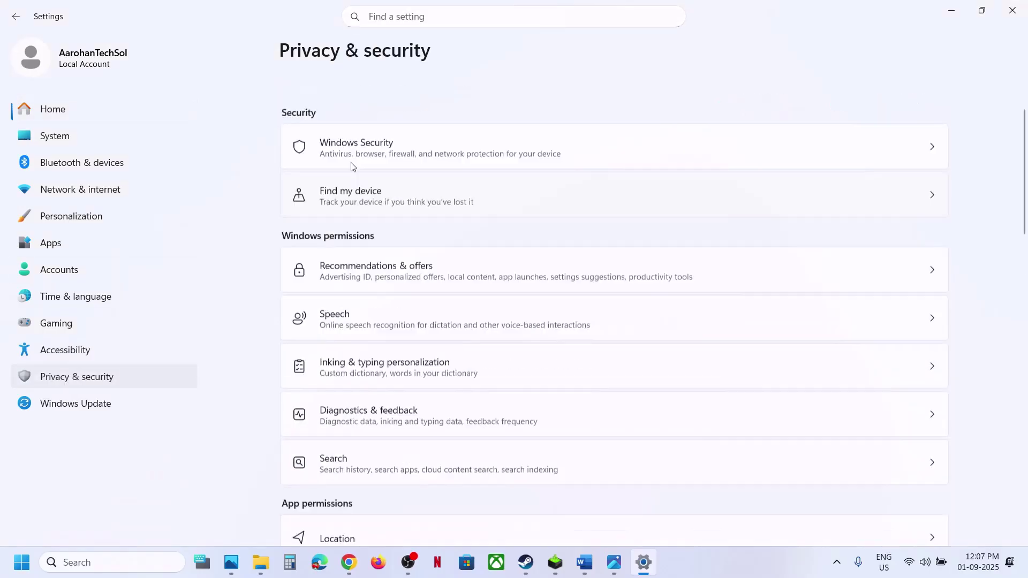
pyautogui.scroll(-1, 350, 152)
pyautogui.click(416, 120)
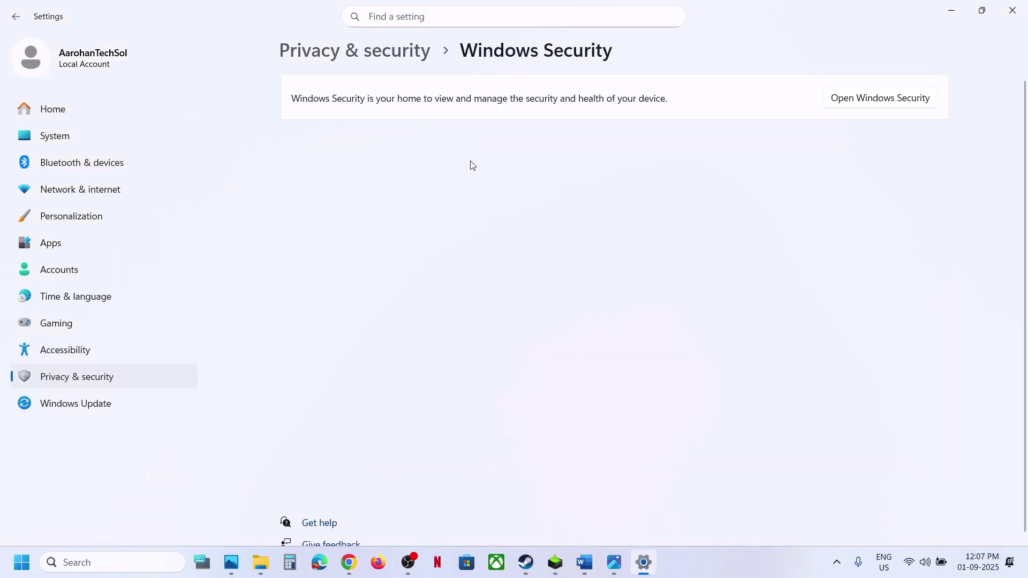
pyautogui.click(374, 183)
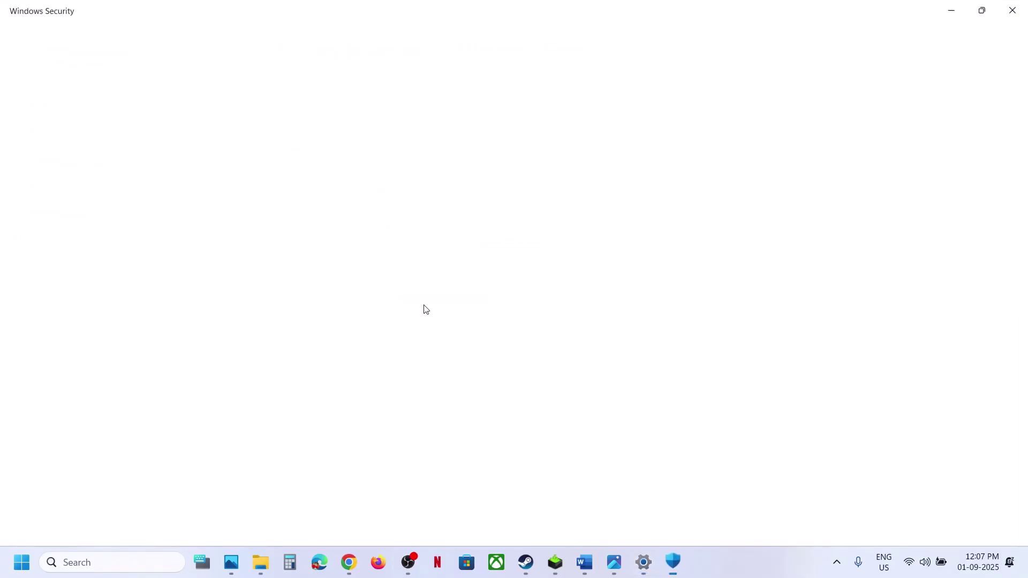
pyautogui.scroll(-3, 423, 316)
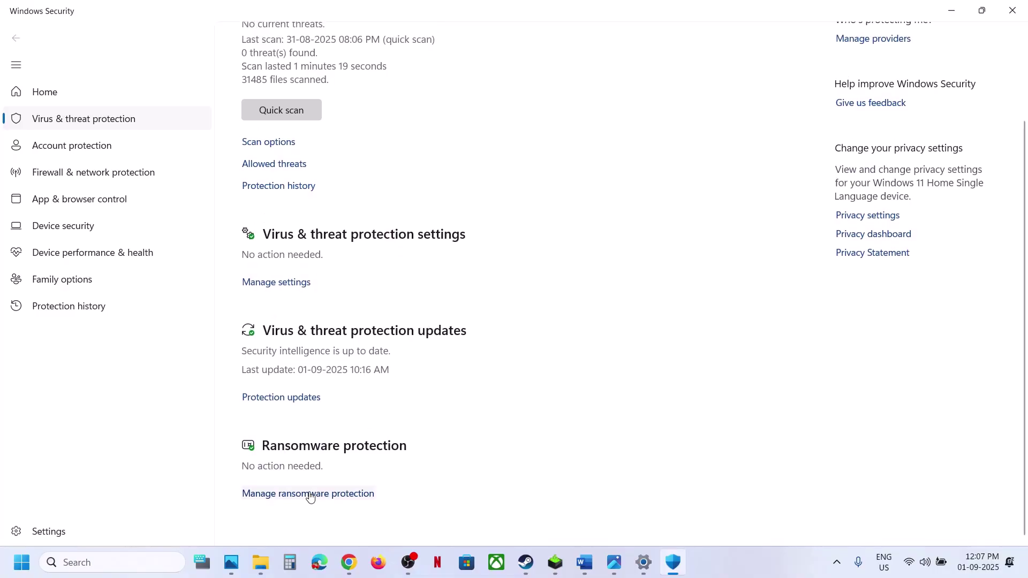
pyautogui.click(306, 501)
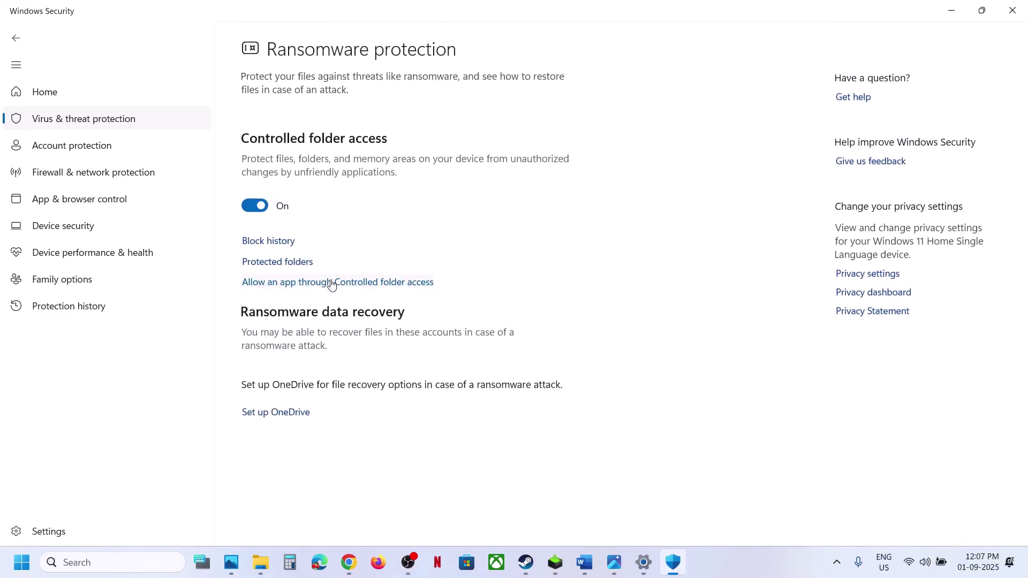
pyautogui.click(390, 279)
pyautogui.click(455, 386)
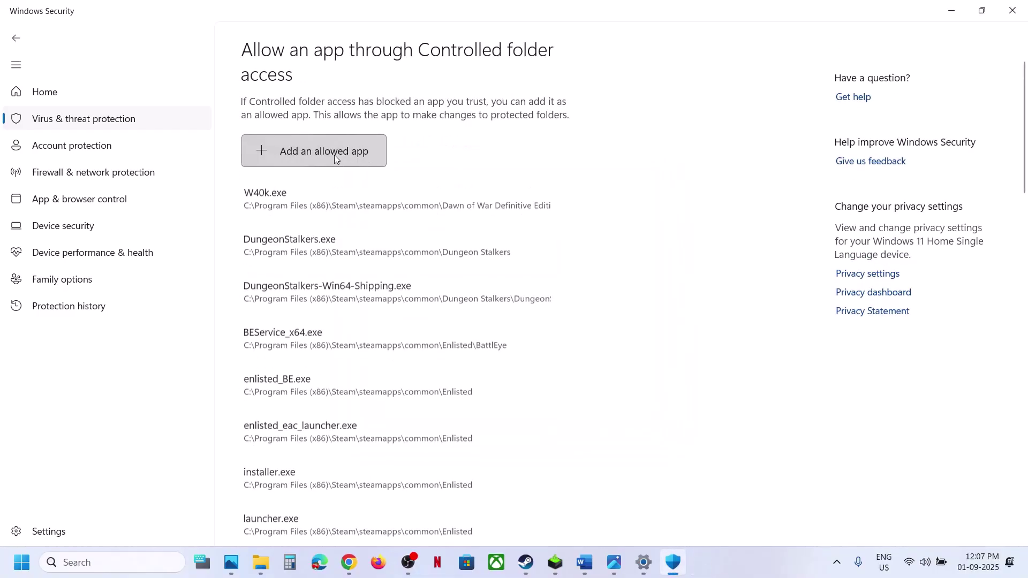
# Step: Add NMS as an allowed app, then close Windows Security and Settings
pyautogui.click(329, 154)
pyautogui.click(325, 206)
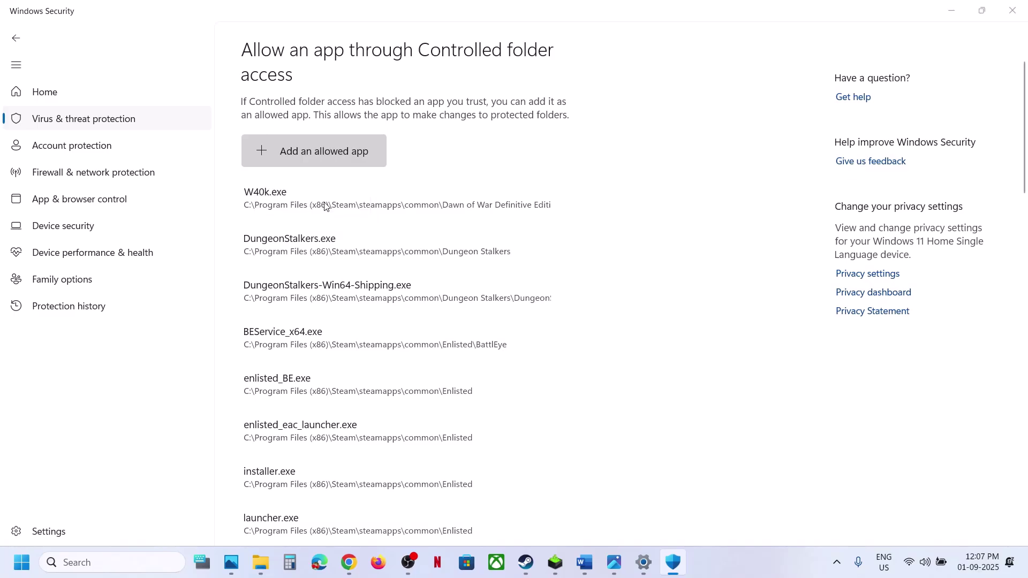
pyautogui.click(151, 142)
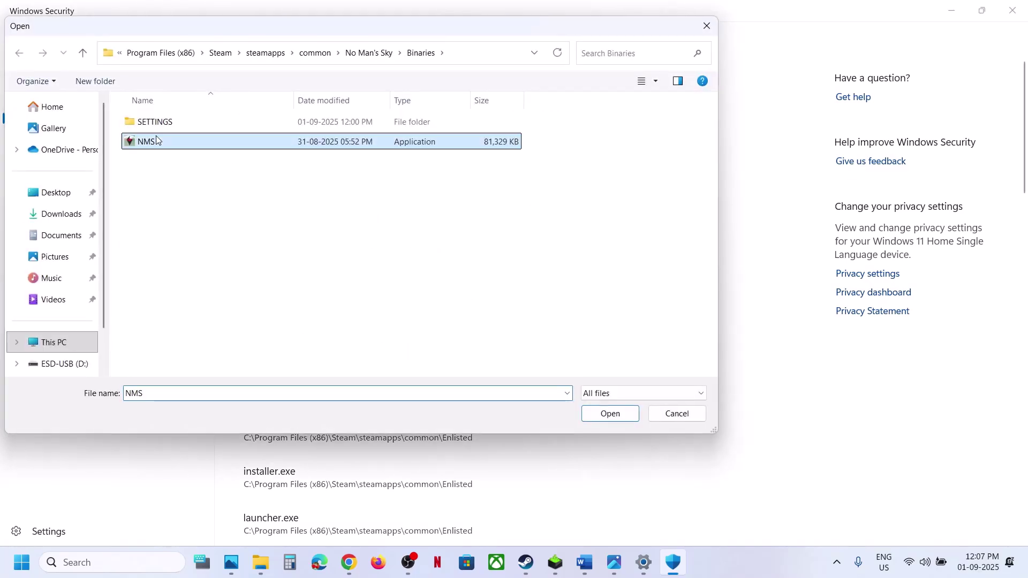
pyautogui.click(610, 413)
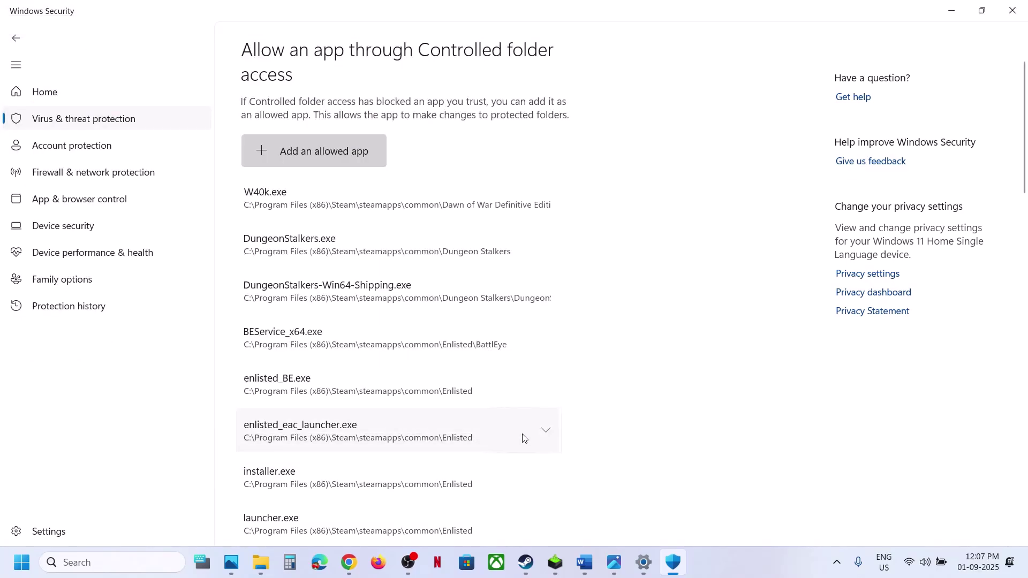
pyautogui.click(1024, 8)
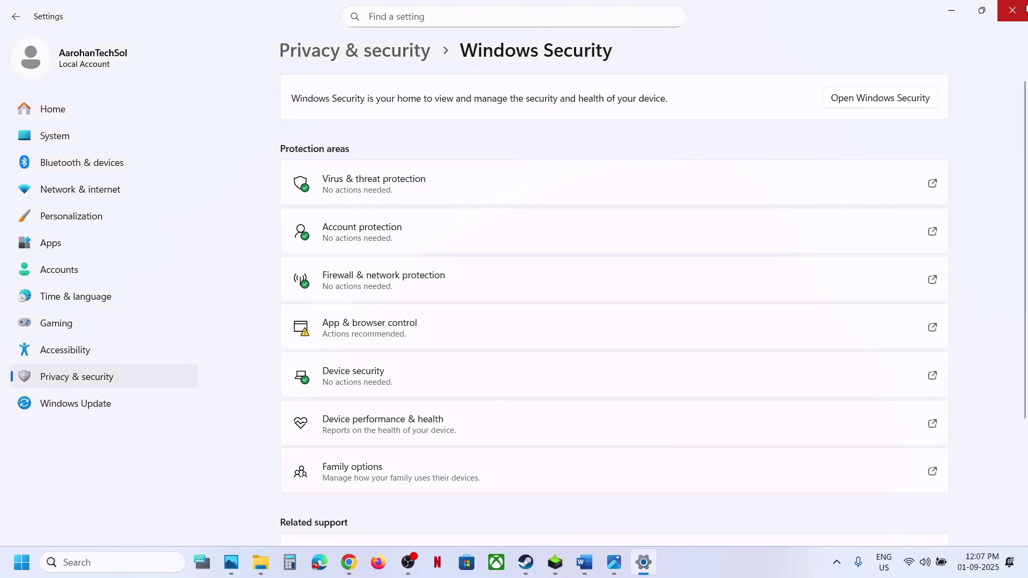
pyautogui.click(1013, 11)
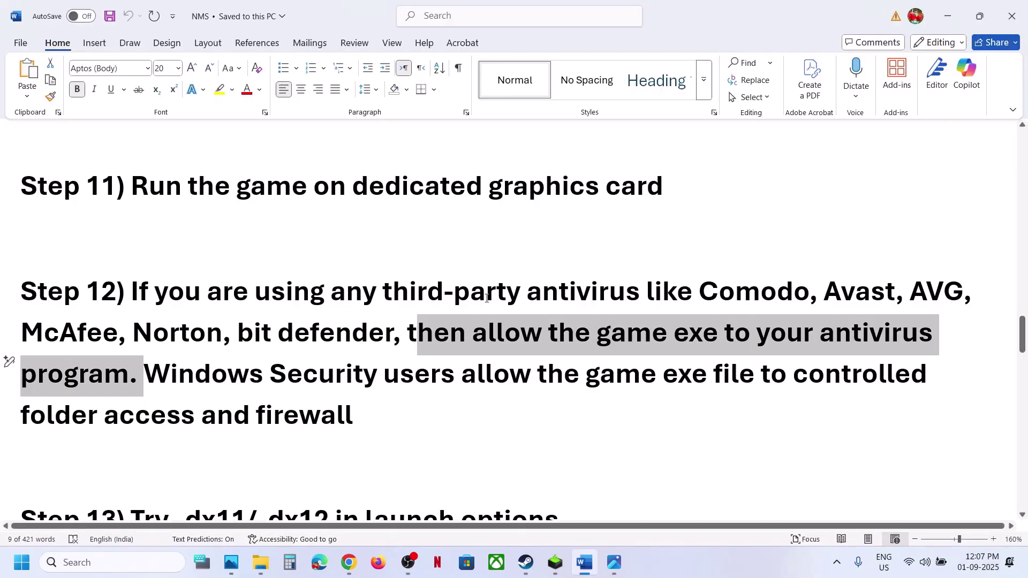
pyautogui.scroll(-3, 487, 298)
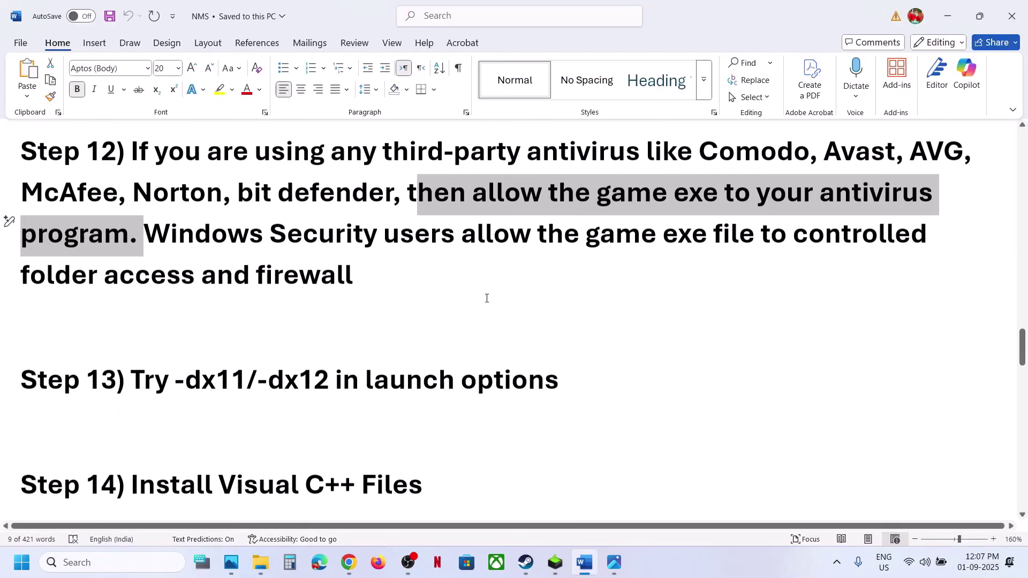
# Step: Check No Man's Sky's launch options in its Steam properties
pyautogui.click(535, 573)
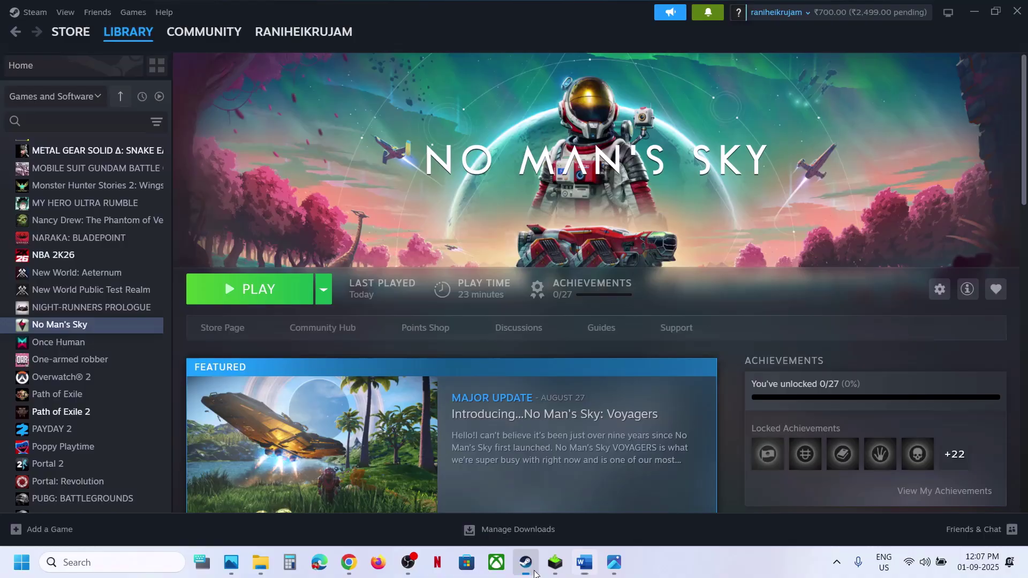
pyautogui.rightClick(101, 332)
pyautogui.click(138, 436)
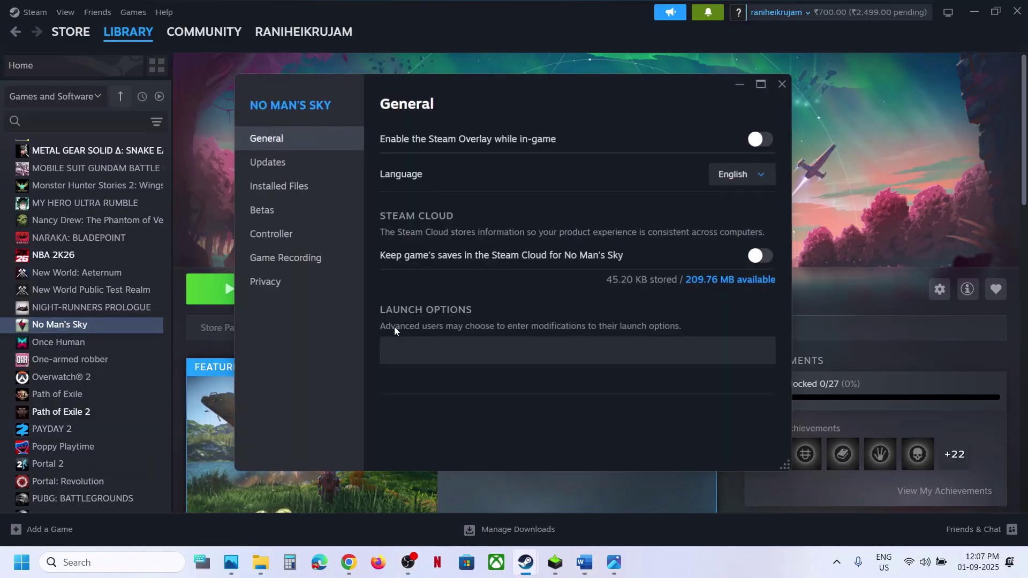
pyautogui.click(415, 401)
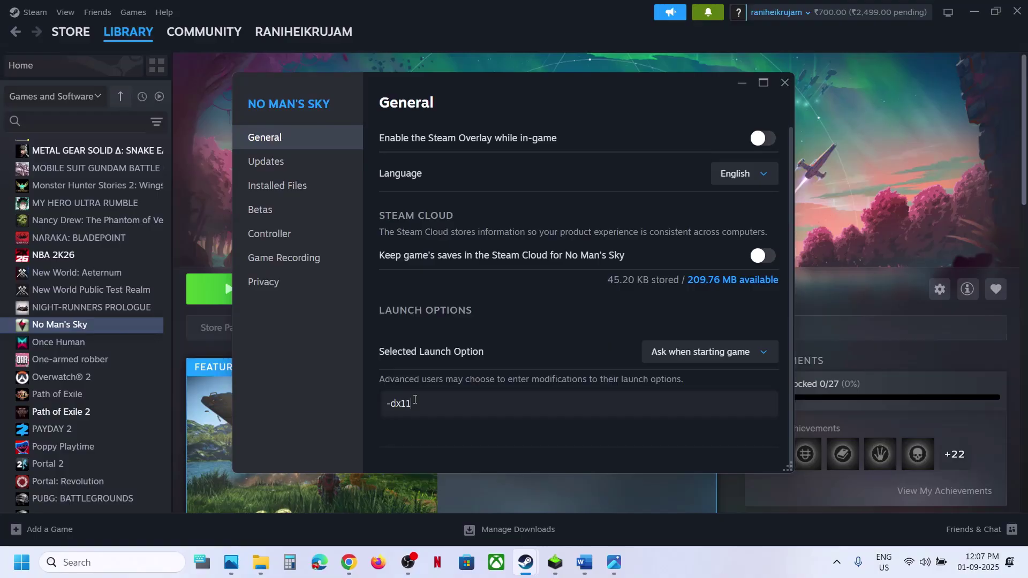
pyautogui.click(785, 81)
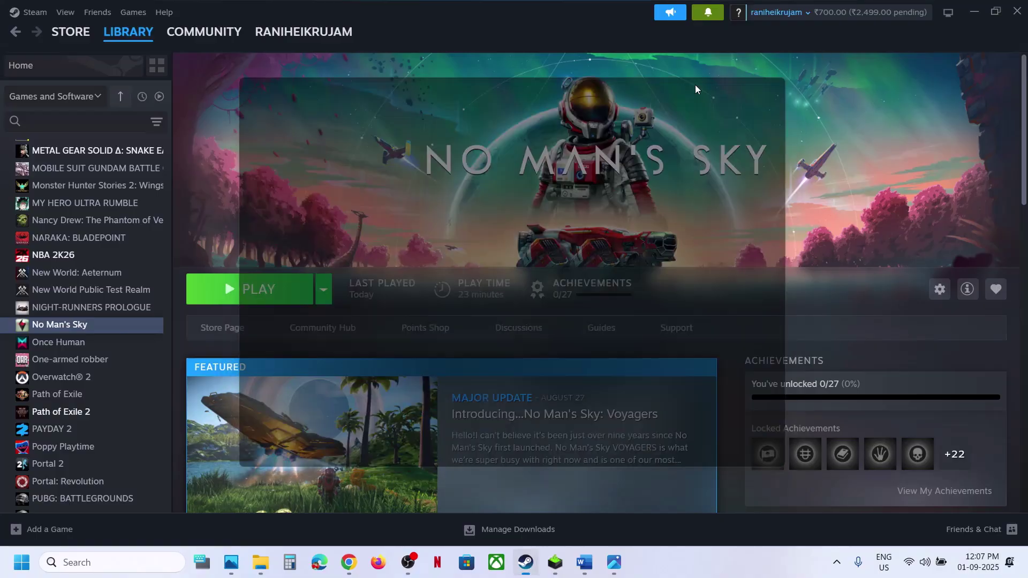
# Step: Replace the -dx11 launch option with -dx12 and return to the Word checklist
pyautogui.rightClick(80, 324)
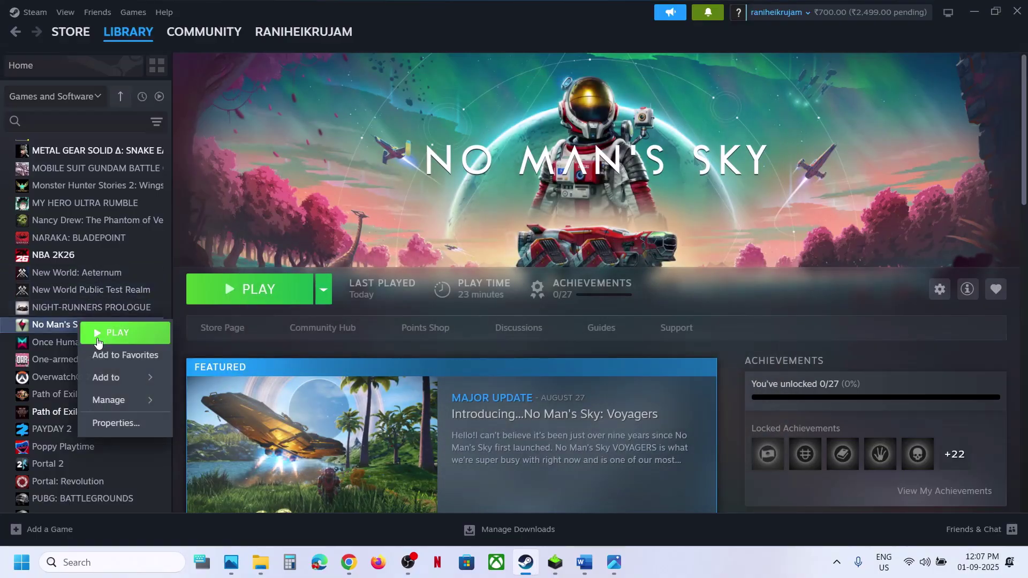
pyautogui.click(134, 420)
pyautogui.hotkey('ctrl', 'a')
pyautogui.press('BackSpace')
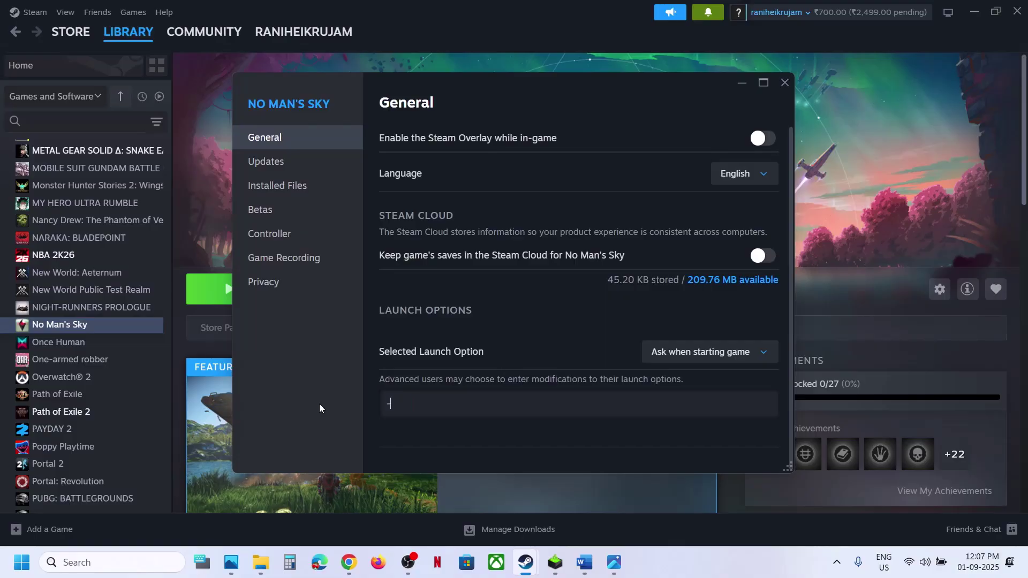
pyautogui.write('-dx12')
pyautogui.moveTo(442, 401); pyautogui.dragTo(385, 401)
pyautogui.click(784, 83)
pyautogui.click(585, 563)
# Step: Search 'Install Visual C++ Files' in Chrome and download the x86 redistributable from Microsoft Learn
pyautogui.scroll(-2, 419, 384)
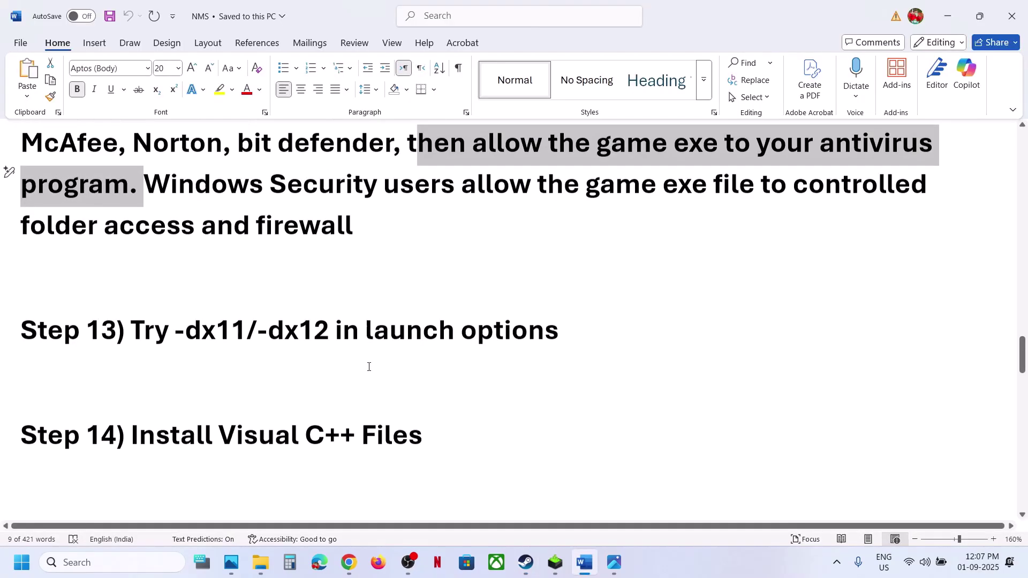
pyautogui.moveTo(441, 392); pyautogui.dragTo(194, 395)
pyautogui.hotkey('ctrl', 'c')
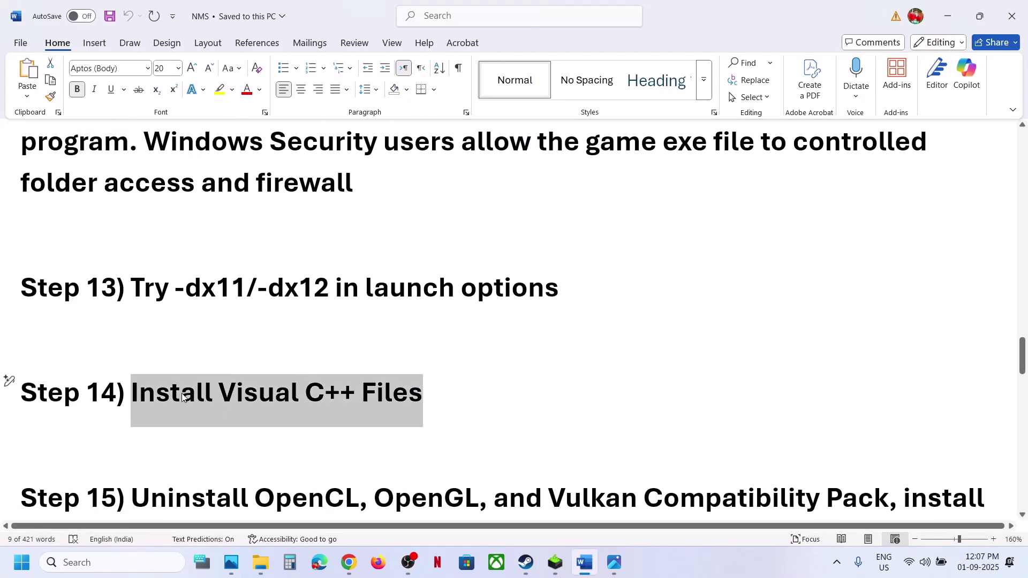
pyautogui.click(349, 562)
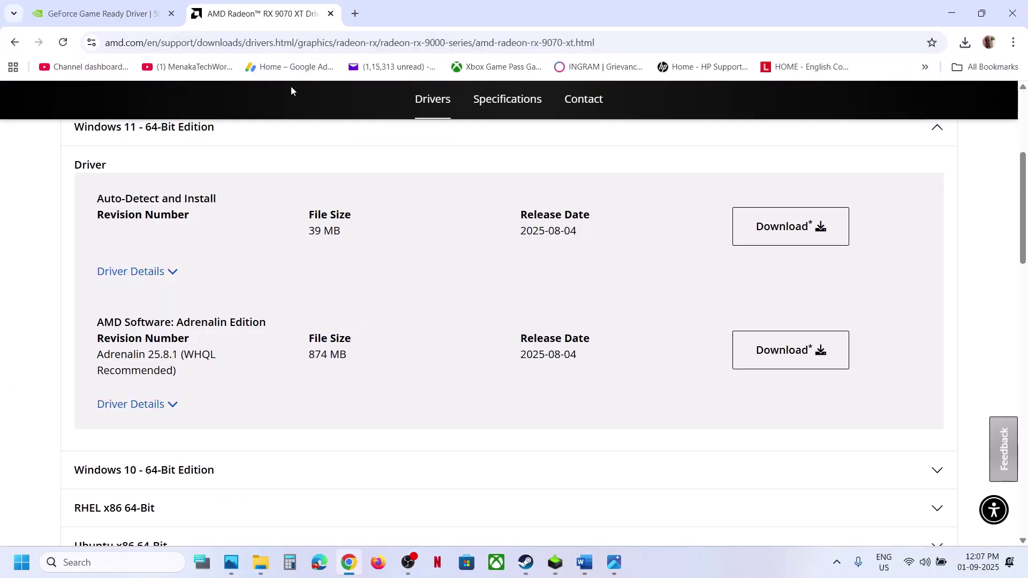
pyautogui.click(360, 19)
pyautogui.hotkey('ctrl', 'v')
pyautogui.press('Return')
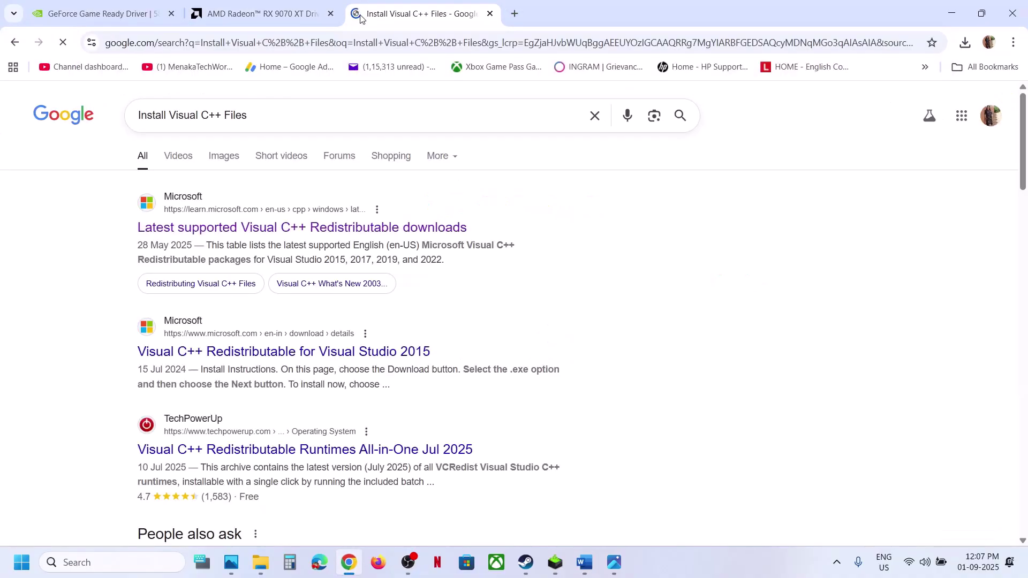
pyautogui.click(295, 228)
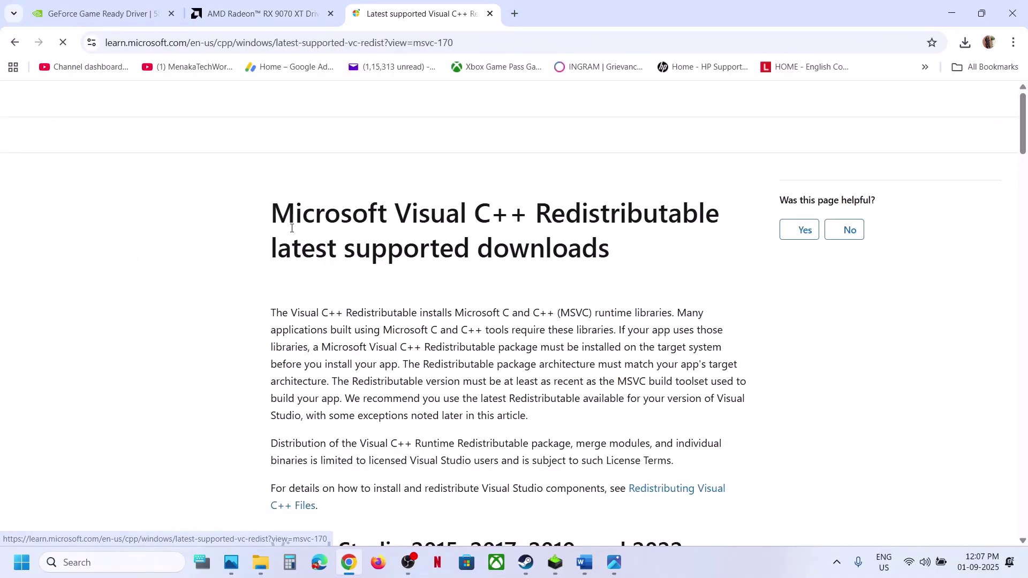
pyautogui.scroll(-5, 329, 310)
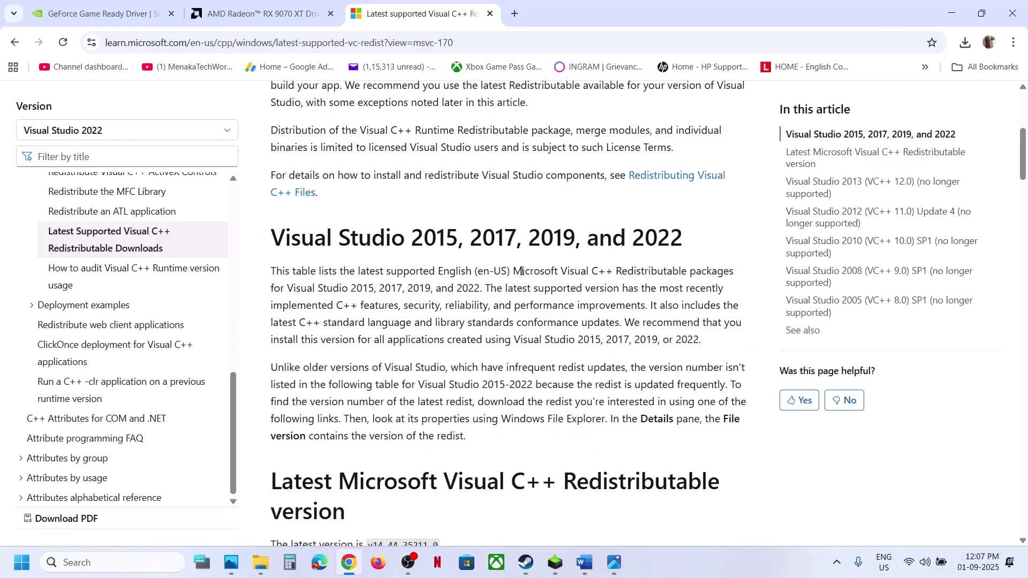
pyautogui.scroll(-6, 522, 271)
pyautogui.click(397, 347)
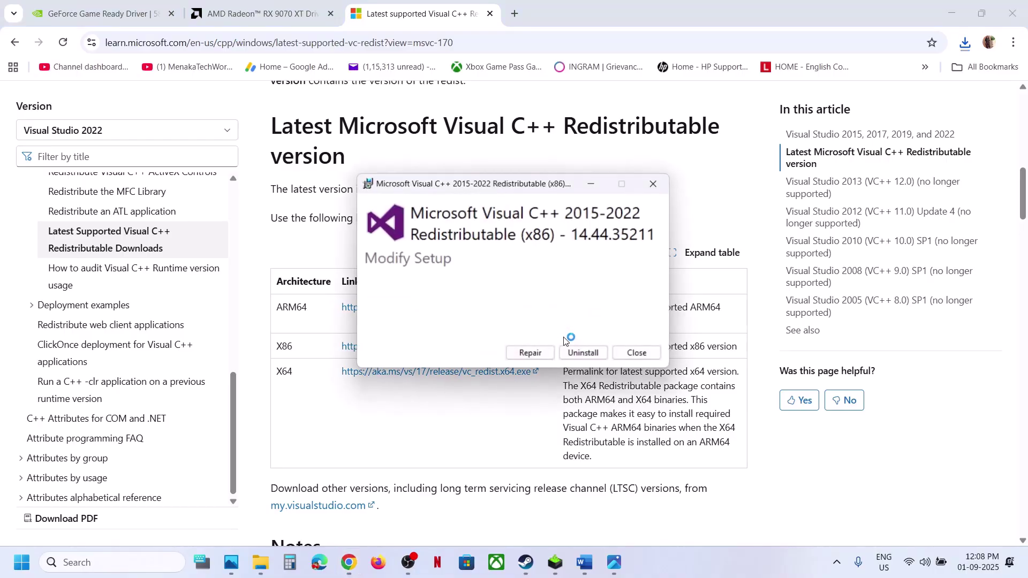
# Step: Repair the x86 and then the x64 Visual C++ 2015-2022 redistributable, approving each UAC prompt
pyautogui.click(546, 356)
pyautogui.click(445, 380)
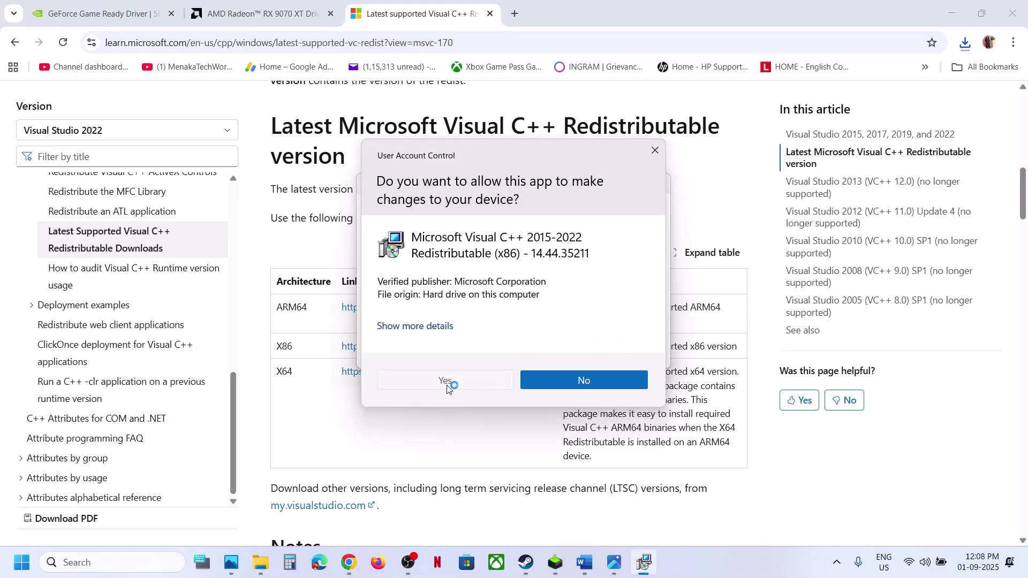
pyautogui.doubleClick(284, 371)
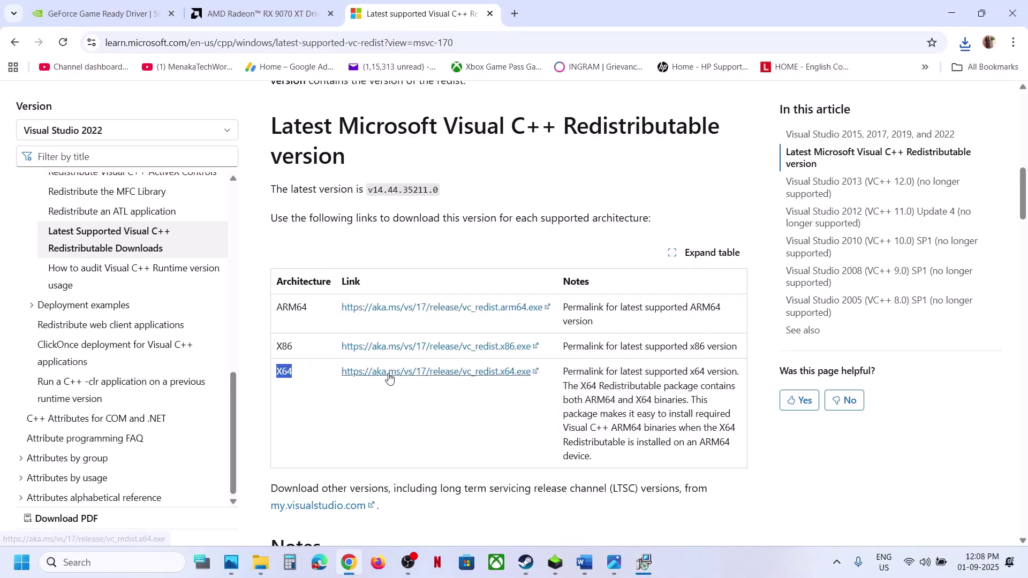
pyautogui.click(960, 47)
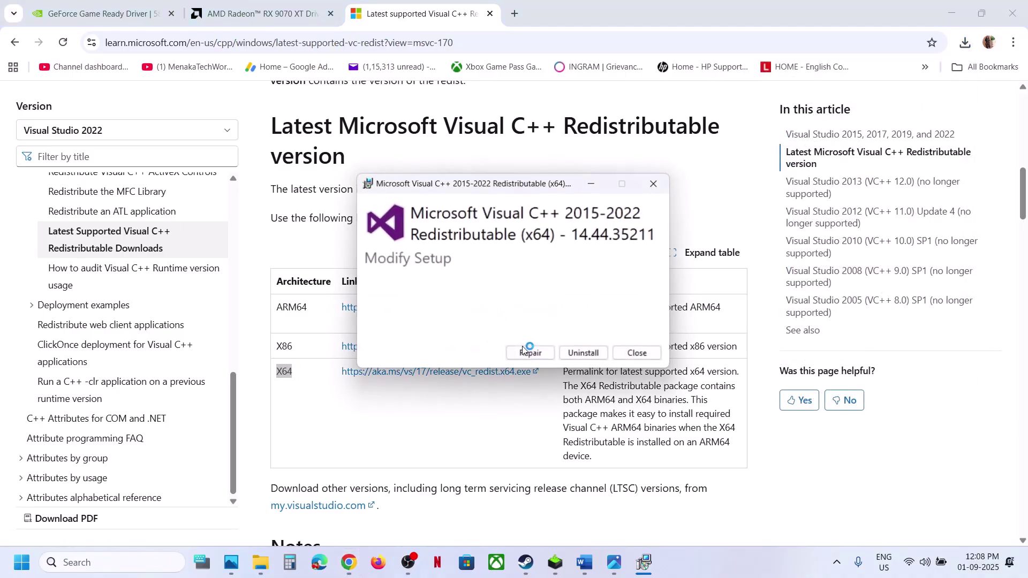
pyautogui.click(526, 353)
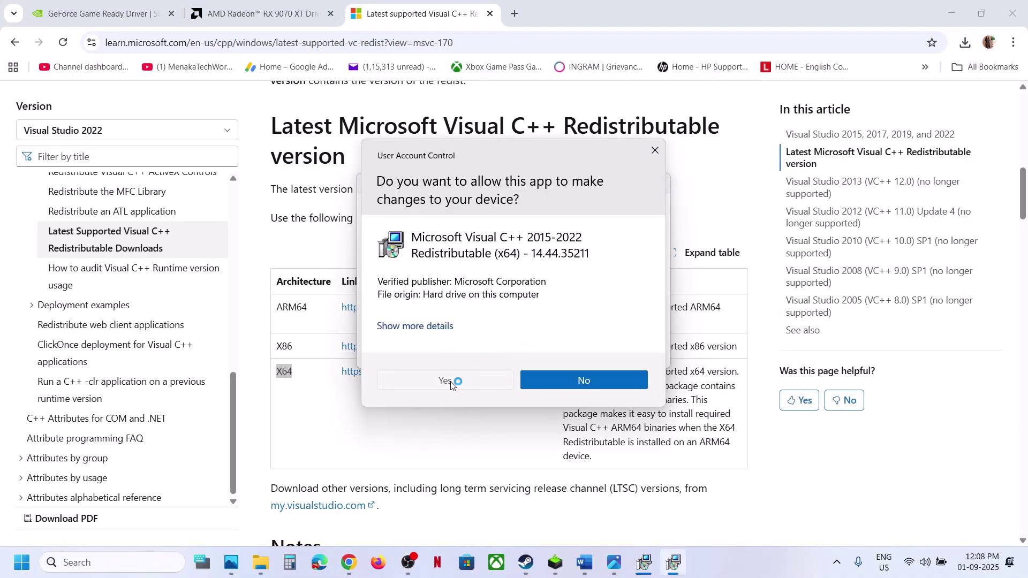
pyautogui.click(453, 383)
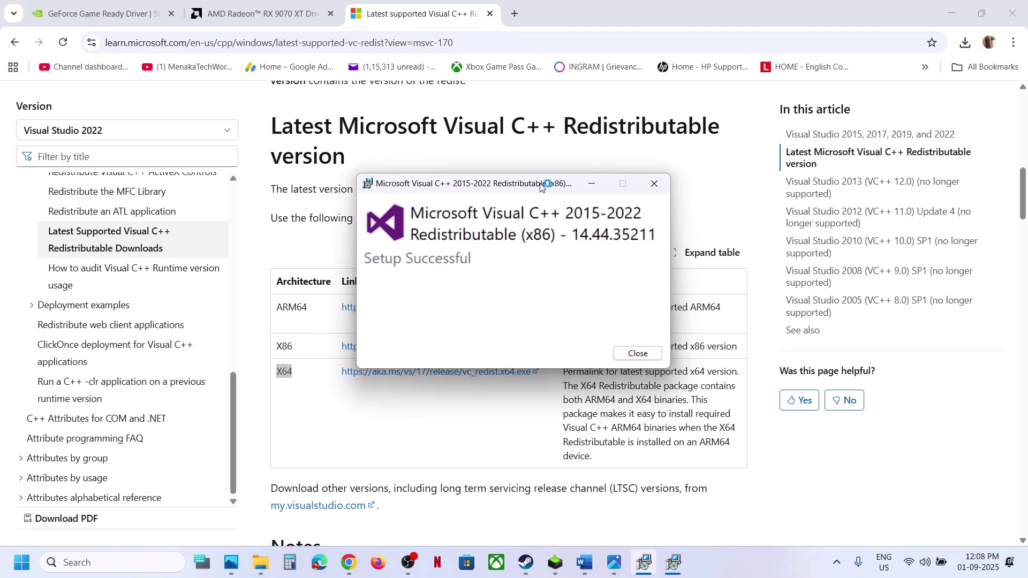
# Step: Close both Setup Successful windows and return to the Word checklist
pyautogui.moveTo(542, 186); pyautogui.dragTo(283, 256)
pyautogui.click(379, 423)
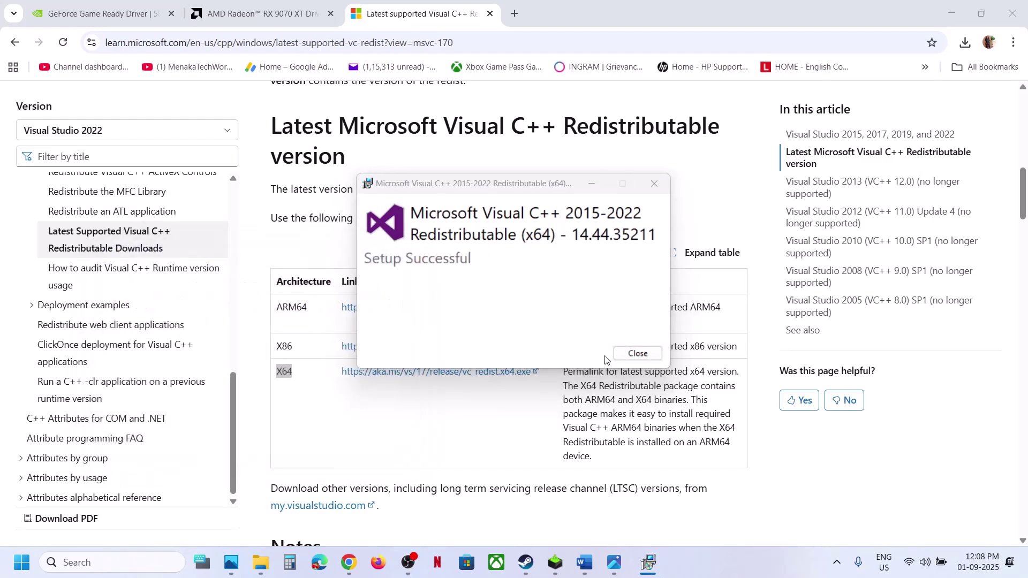
pyautogui.click(637, 354)
pyautogui.click(23, 564)
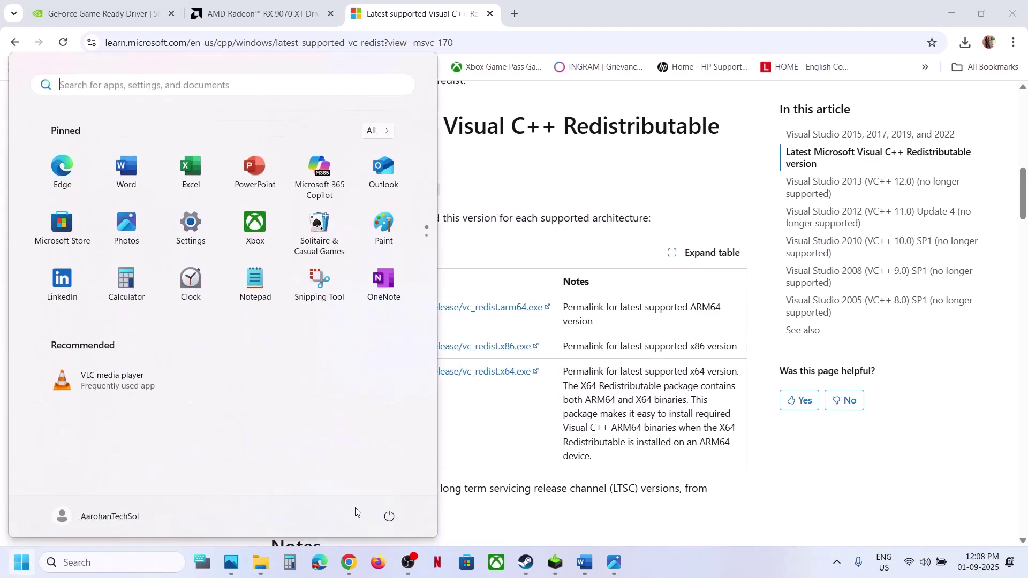
pyautogui.click(387, 517)
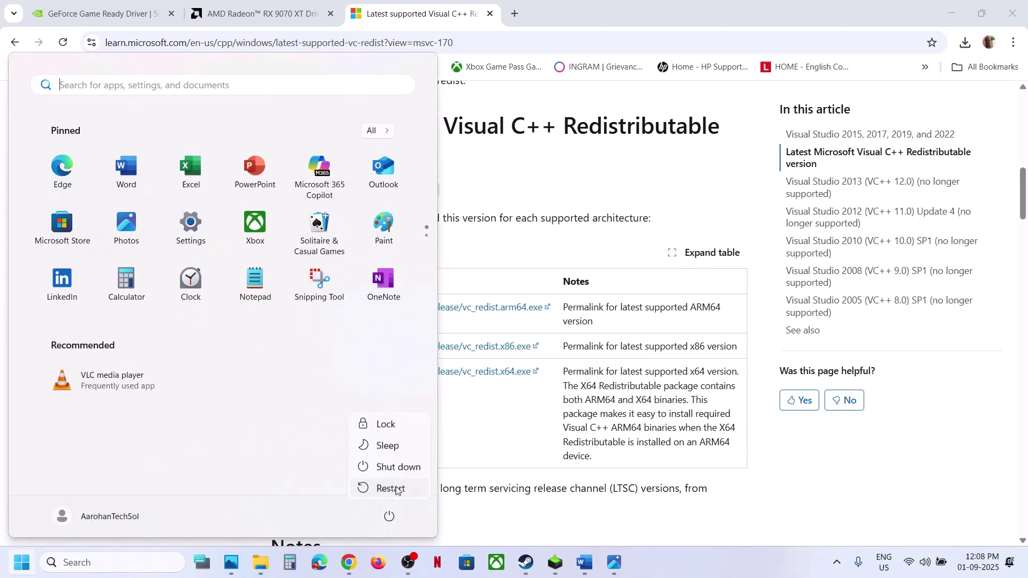
pyautogui.click(530, 568)
pyautogui.click(585, 562)
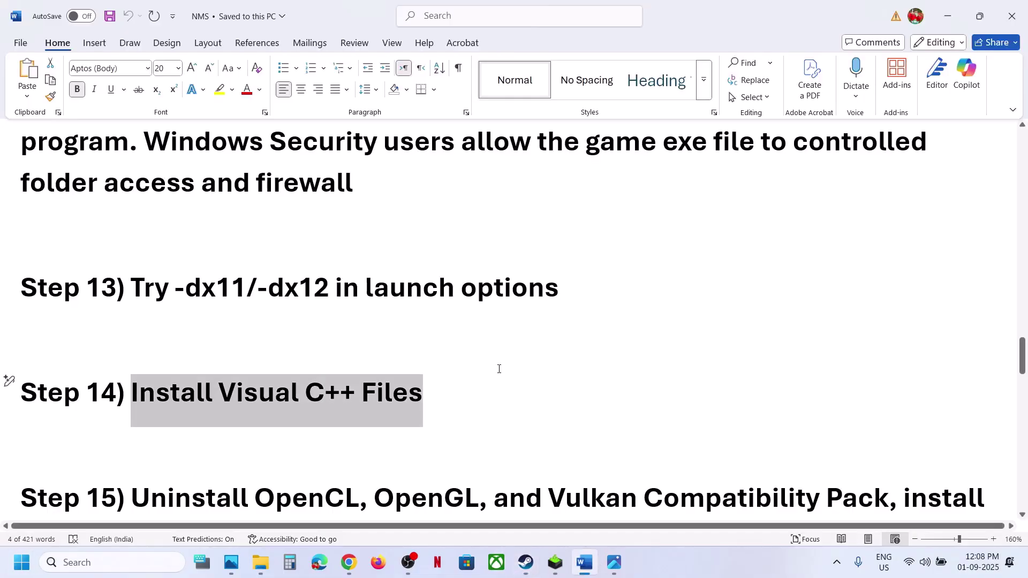
# Step: Note the Vulkan Compatibility Pack in Step 15 and open Installed apps in Windows Settings
pyautogui.scroll(-3, 499, 369)
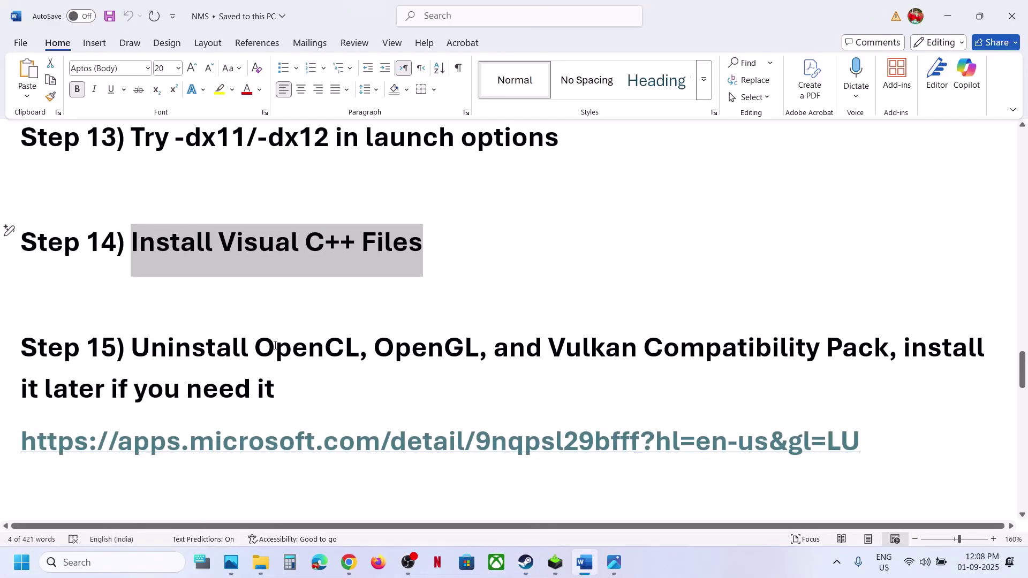
pyautogui.moveTo(399, 351); pyautogui.dragTo(734, 368)
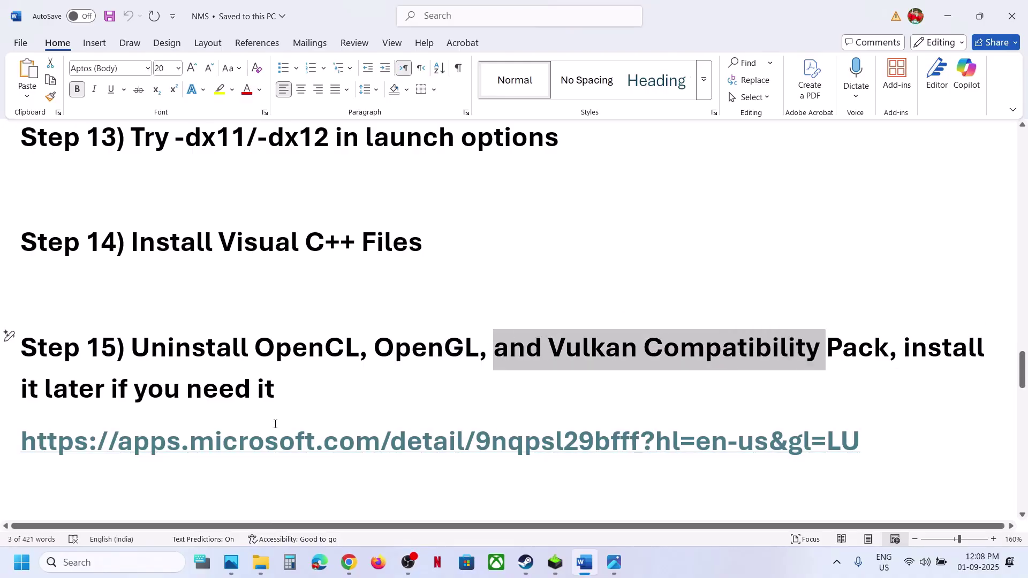
pyautogui.press('super+i')
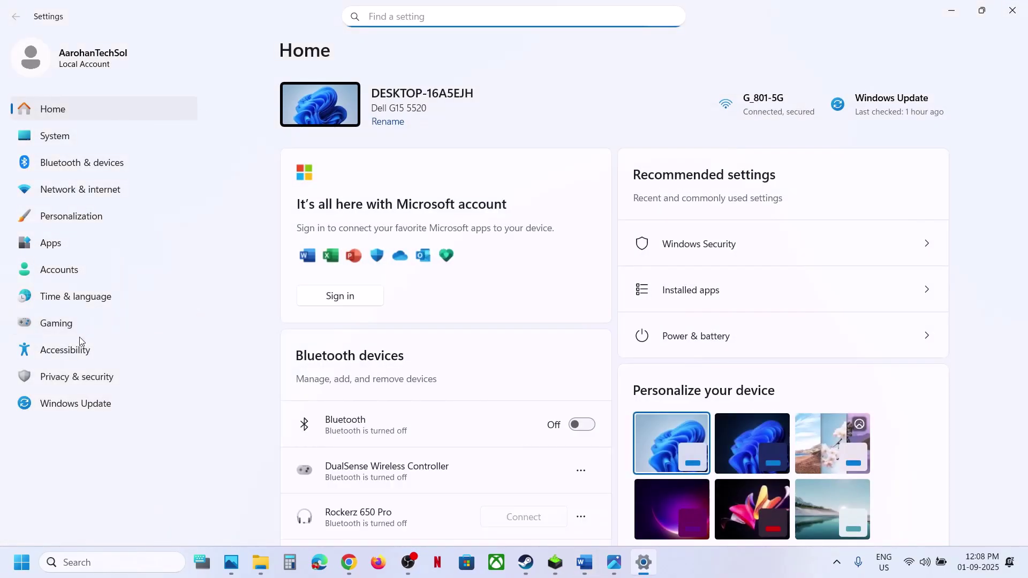
pyautogui.click(54, 247)
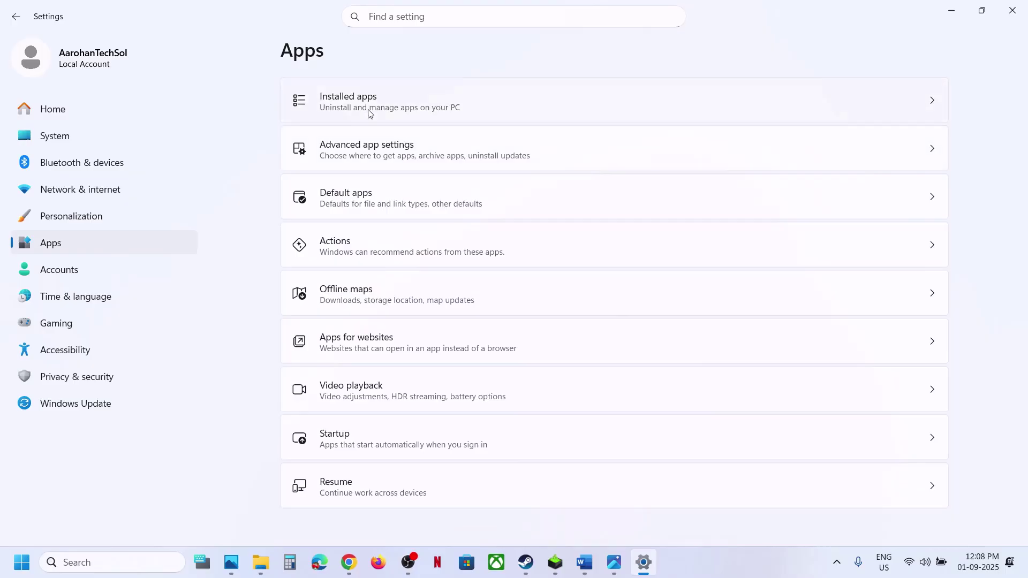
pyautogui.click(369, 113)
# Step: Scroll to the OpenCL, OpenGL, and Vulkan Compatibility Pack and confirm its uninstall
pyautogui.scroll(-20, 484, 230)
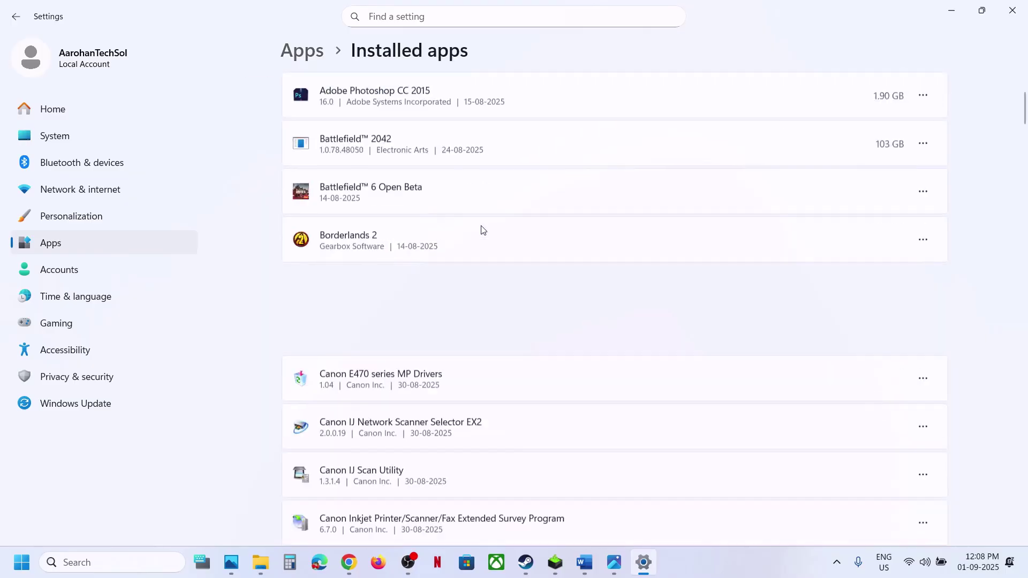
pyautogui.scroll(-10, 482, 231)
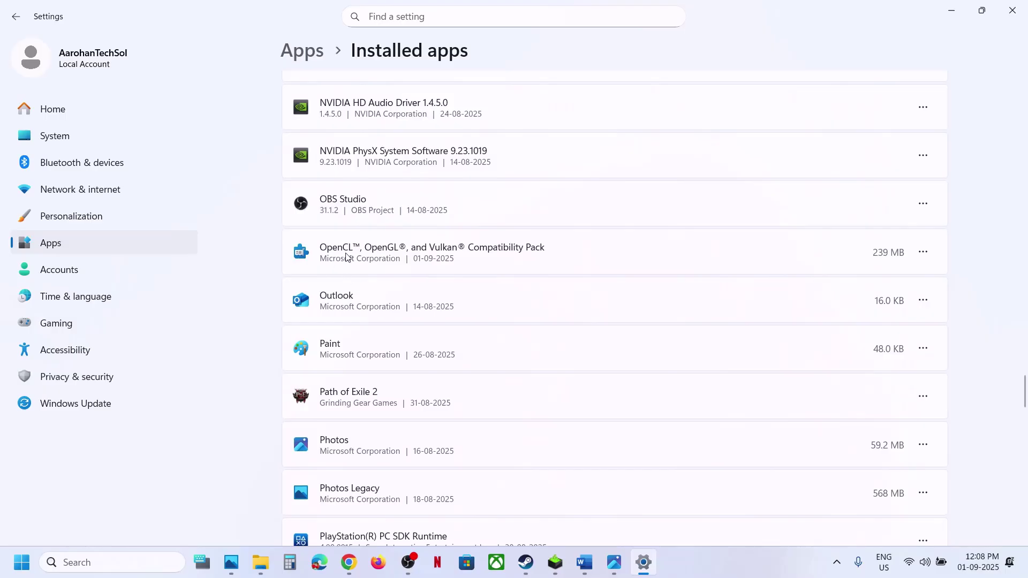
pyautogui.click(925, 253)
pyautogui.click(792, 326)
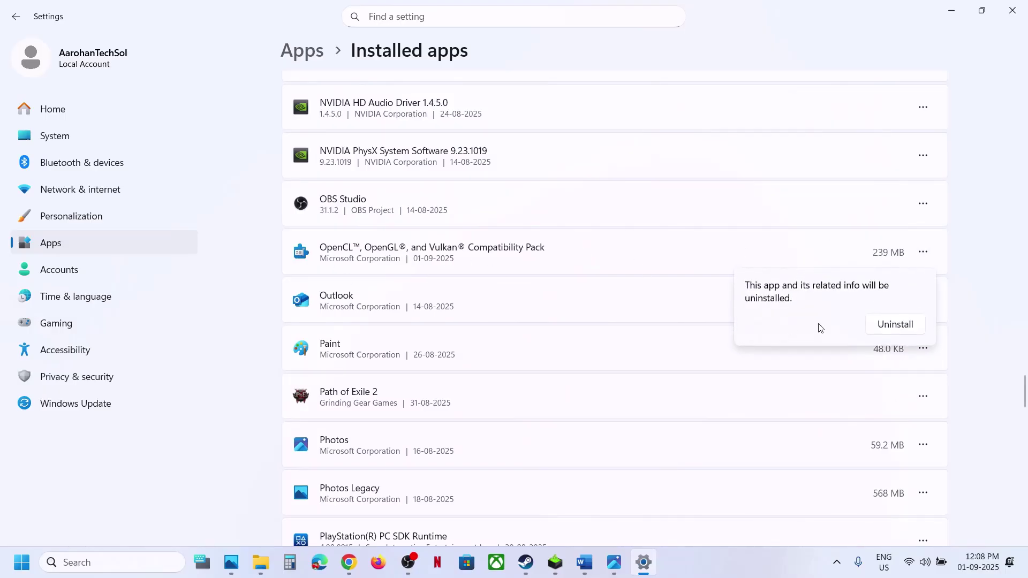
pyautogui.click(894, 324)
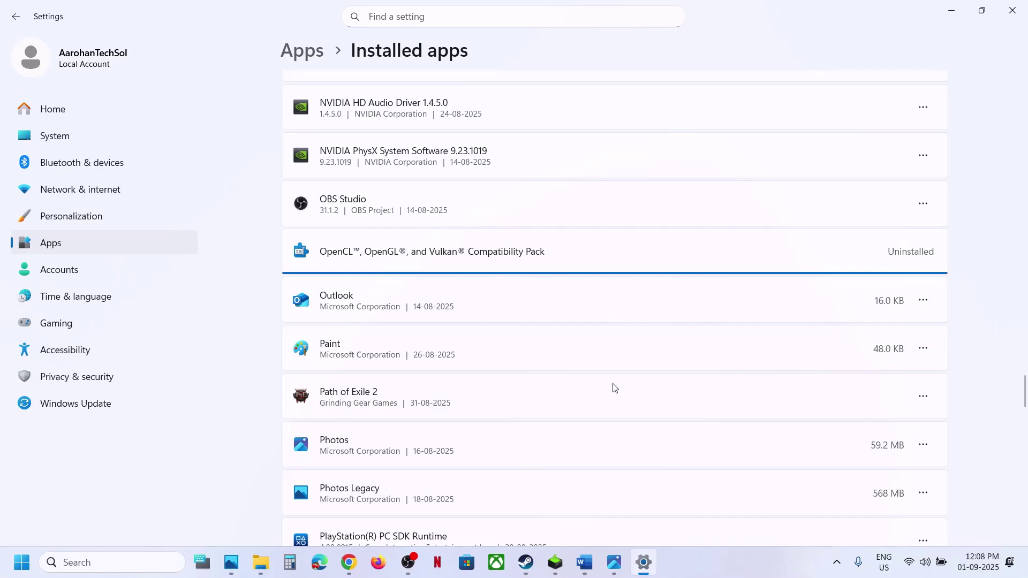
# Step: Dismiss the power options and select the Microsoft Store link under Step 15 in Word
pyautogui.click(22, 563)
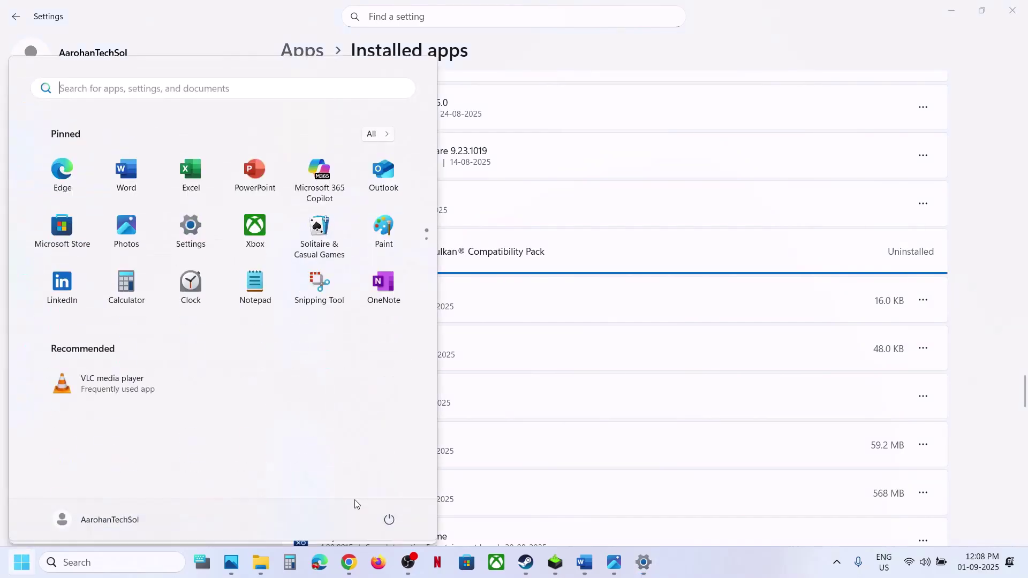
pyautogui.click(395, 518)
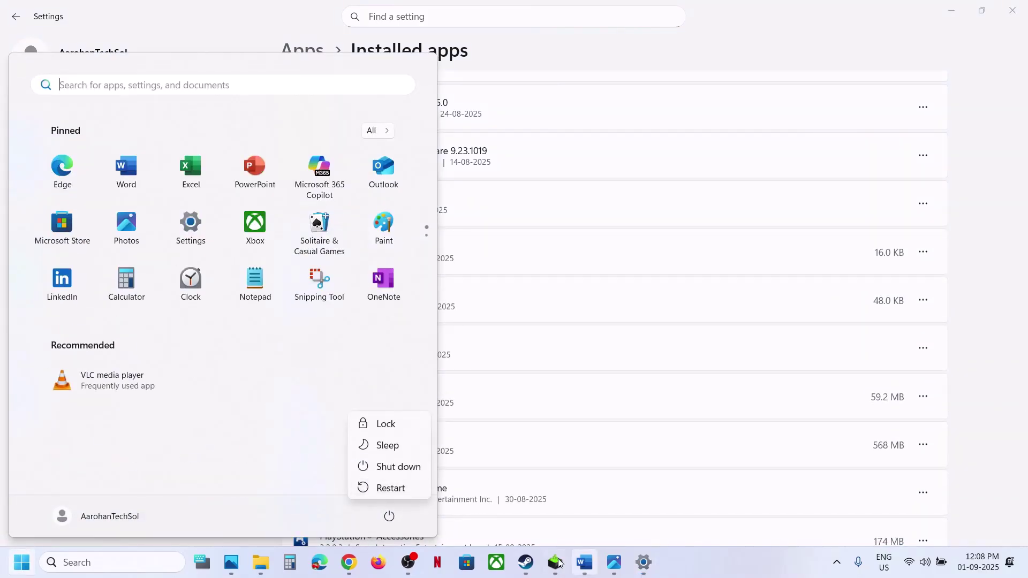
pyautogui.click(526, 562)
pyautogui.click(585, 562)
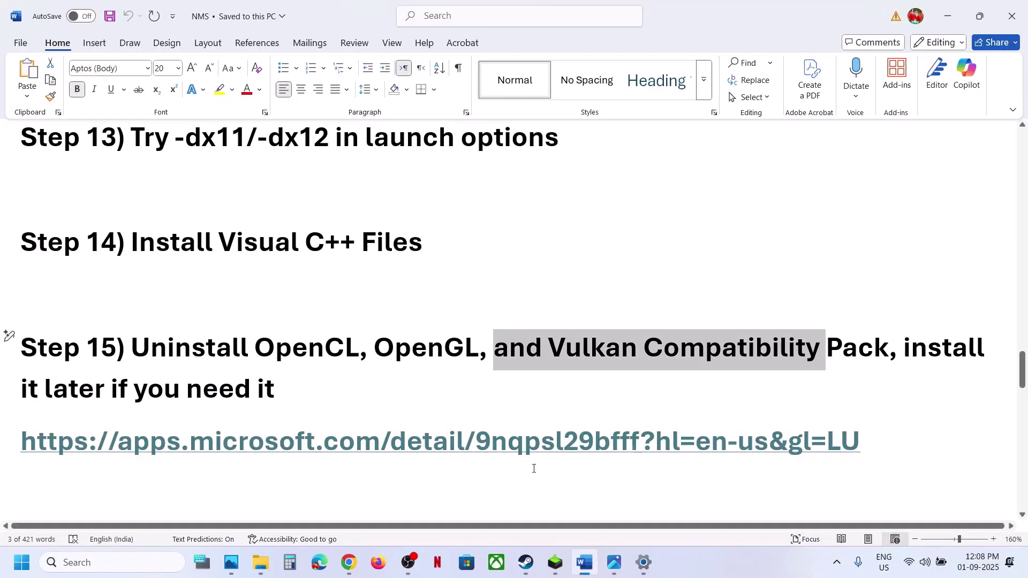
pyautogui.doubleClick(480, 454)
pyautogui.tripleClick(480, 455)
pyautogui.hotkey('ctrl', 'c')
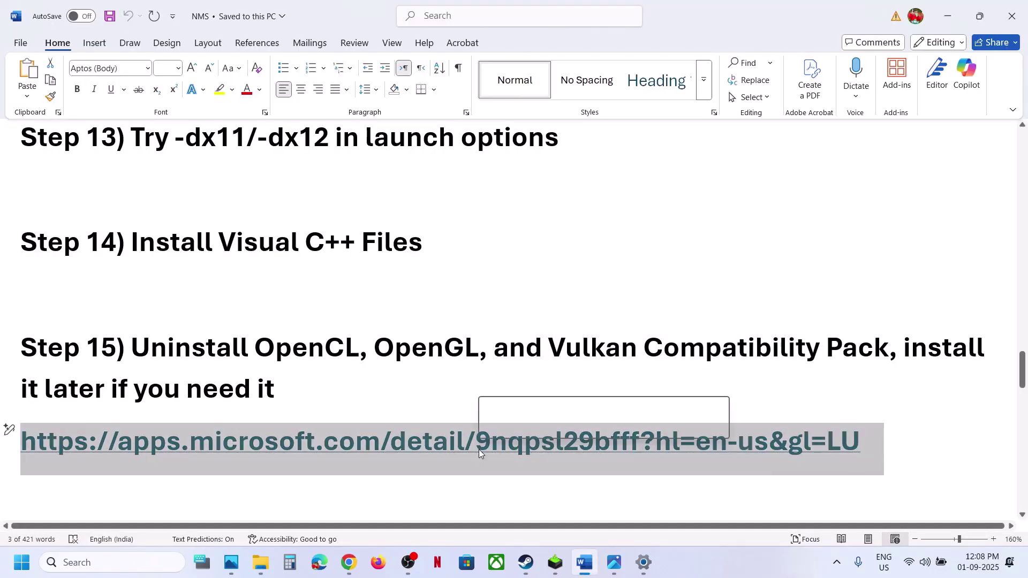
# Step: Paste the link into a new Chrome tab, download the compatibility pack, and return to Word
pyautogui.click(351, 563)
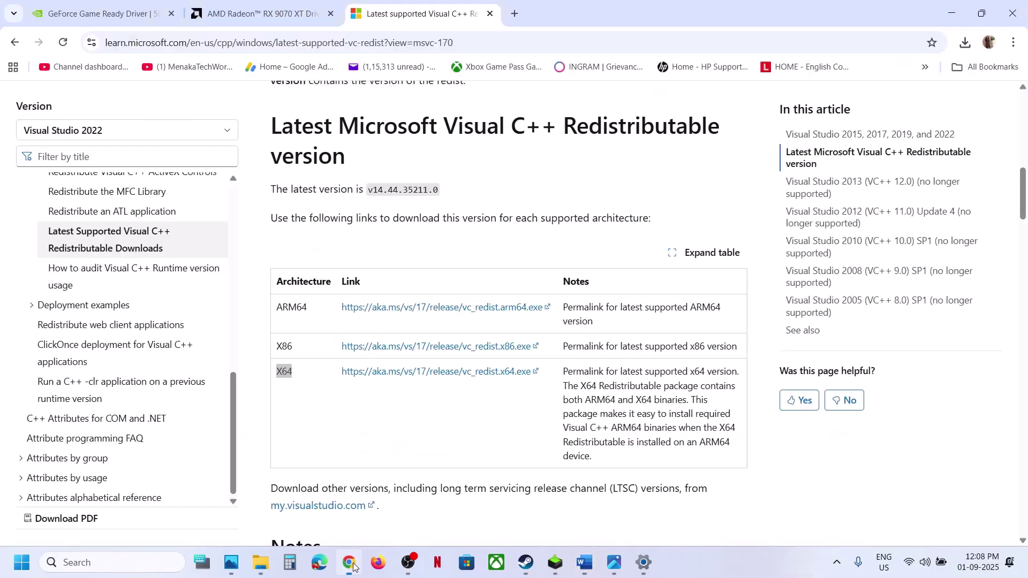
pyautogui.click(518, 14)
pyautogui.hotkey('ctrl', 'v')
pyautogui.press('Return')
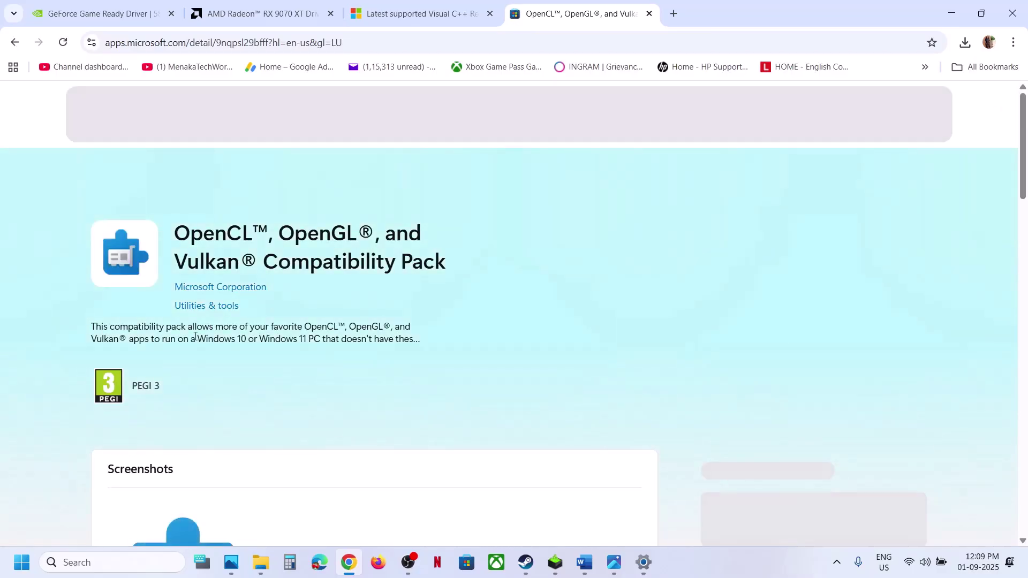
pyautogui.click(172, 370)
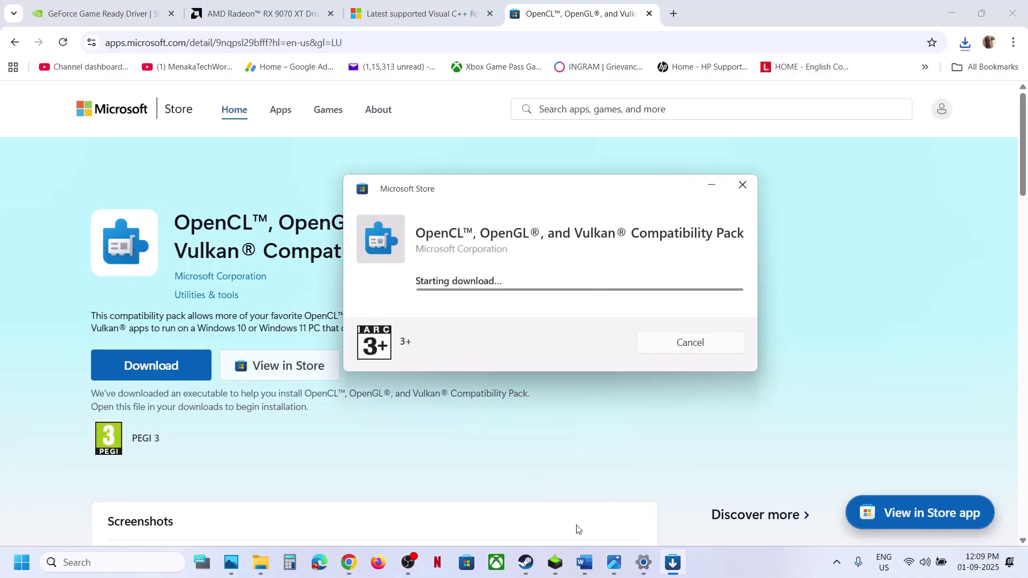
pyautogui.click(589, 567)
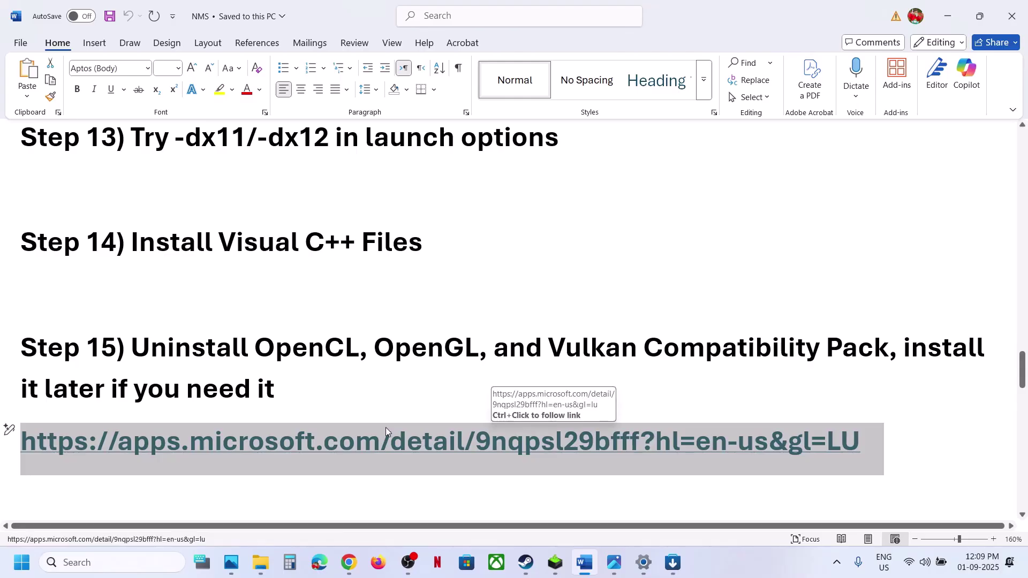
pyautogui.scroll(-2, 386, 427)
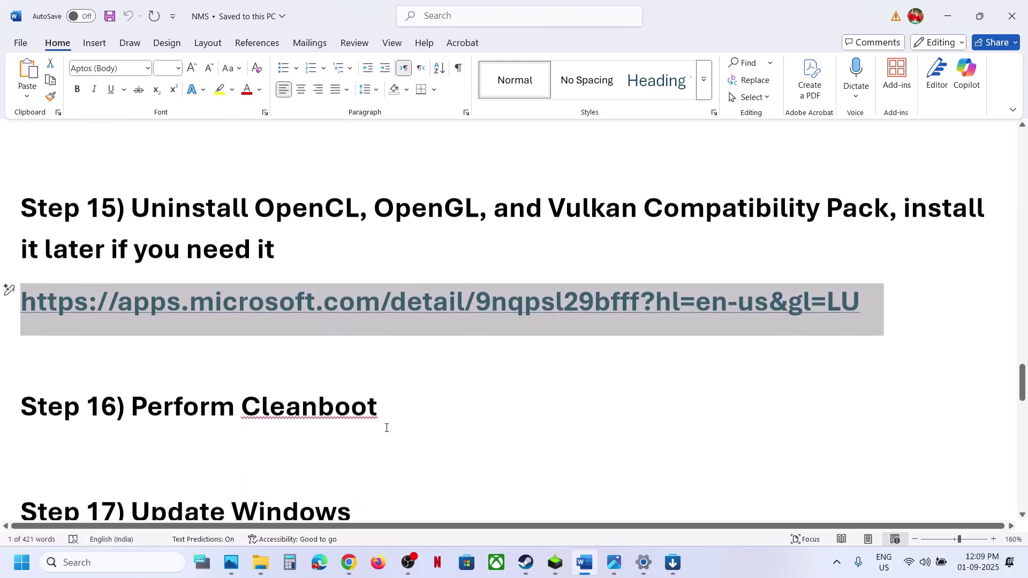
# Step: Open System Configuration via a 'system' search, hide all Microsoft services on Services, and apply with OK
pyautogui.doubleClick(257, 405)
pyautogui.click(125, 563)
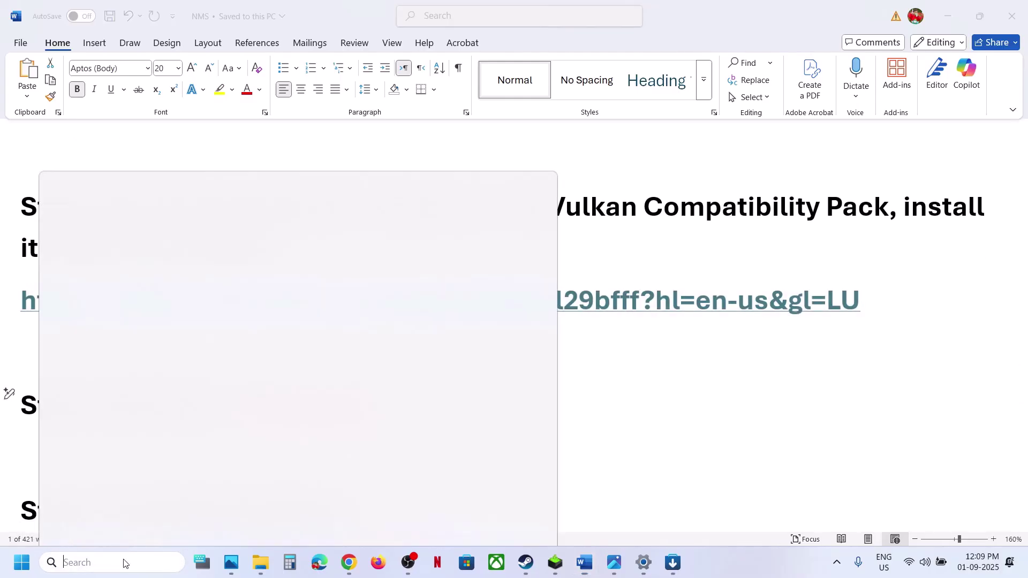
pyautogui.write('system')
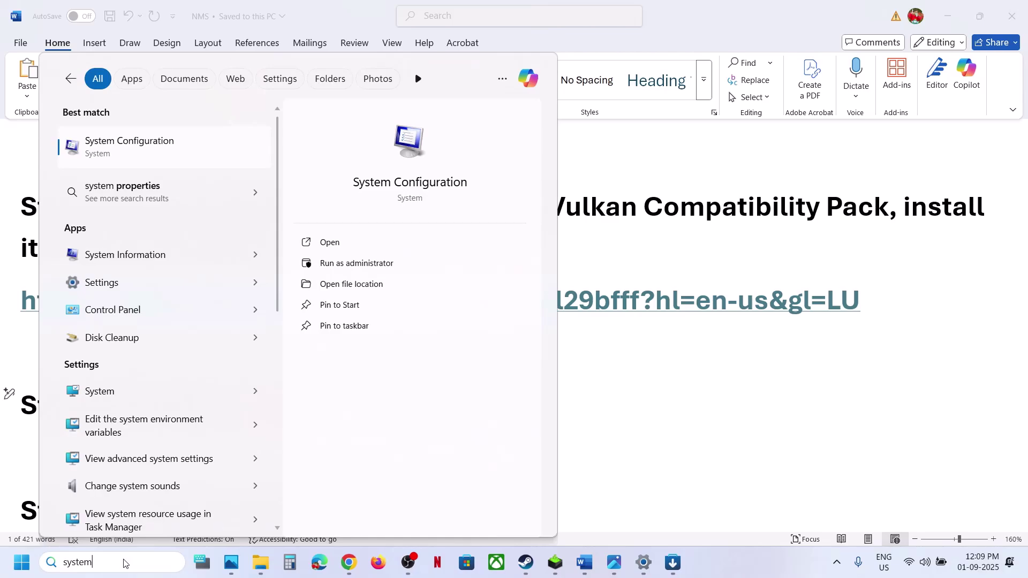
pyautogui.press('Return')
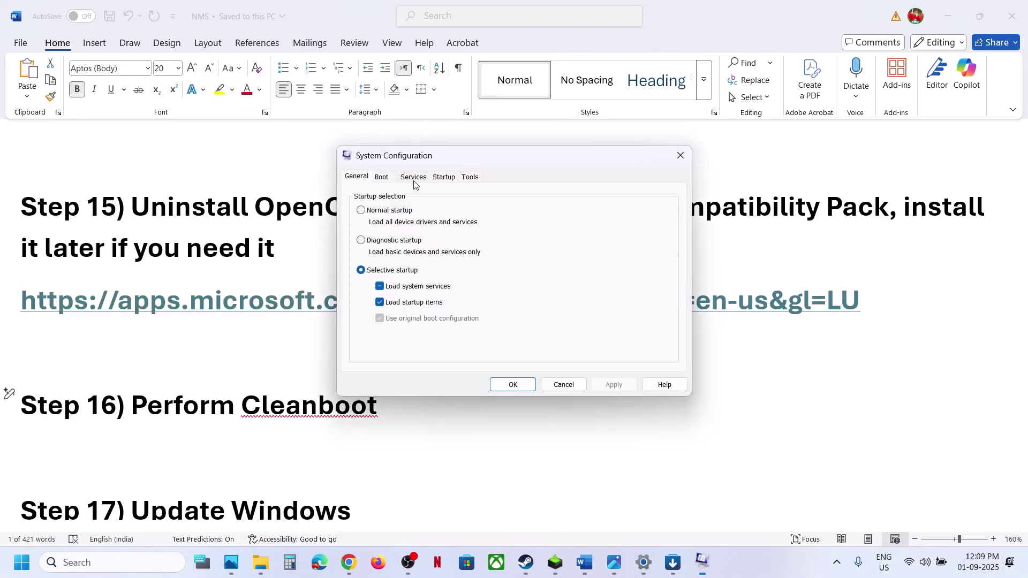
pyautogui.click(408, 177)
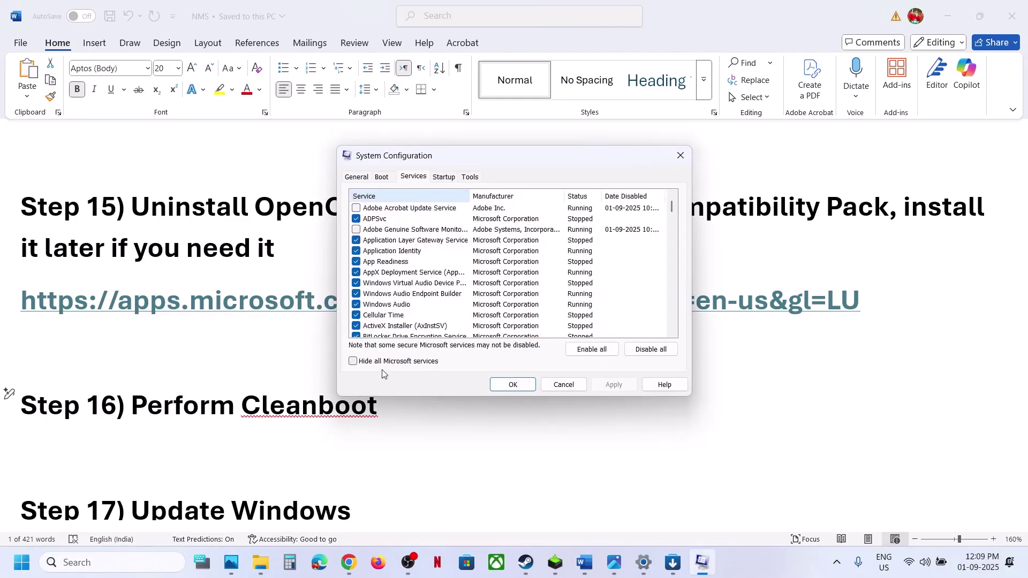
pyautogui.click(367, 363)
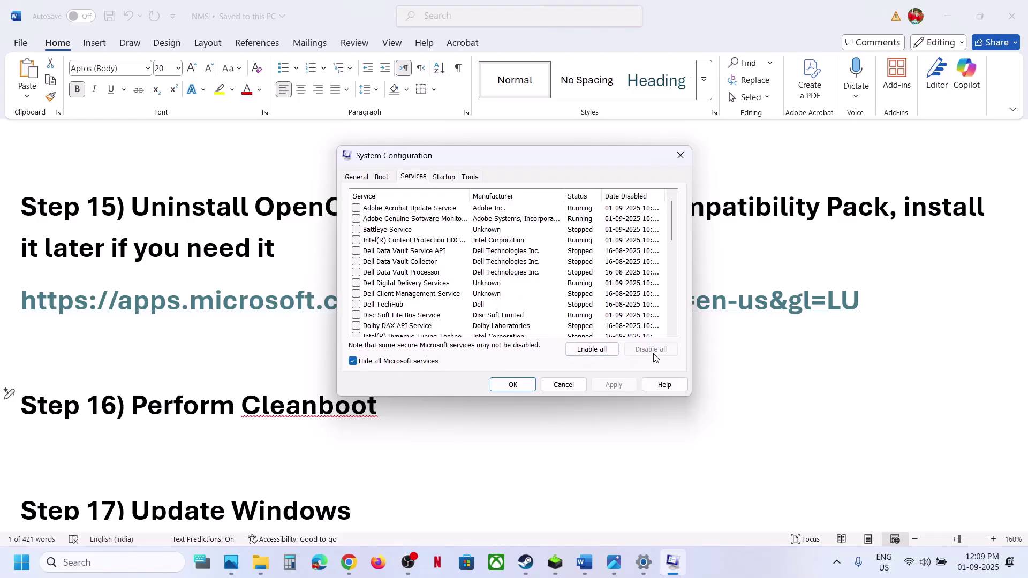
pyautogui.click(522, 386)
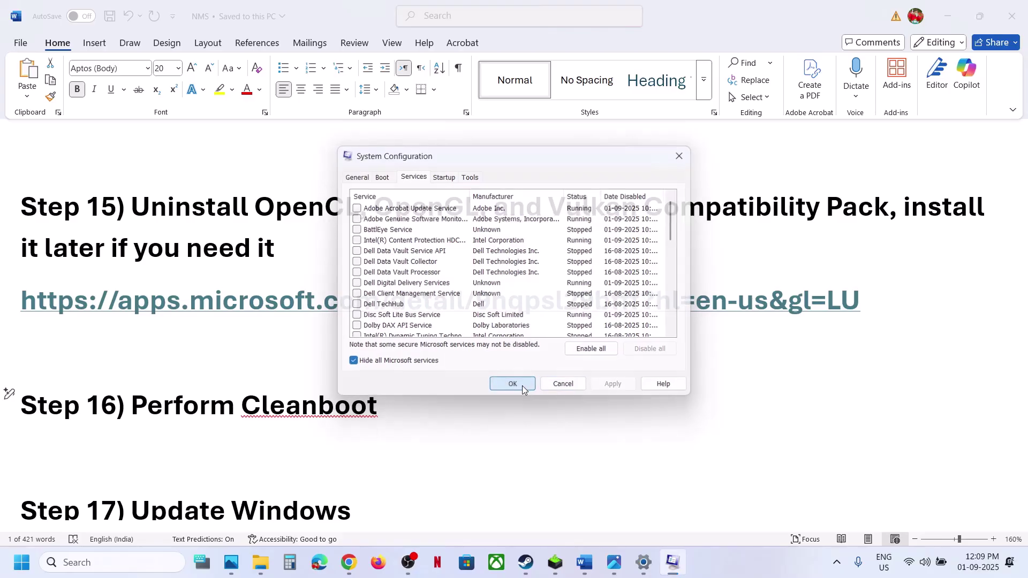
# Step: Run Check for updates in Windows Update, then dismiss the Start menu power options
pyautogui.scroll(-2, 423, 331)
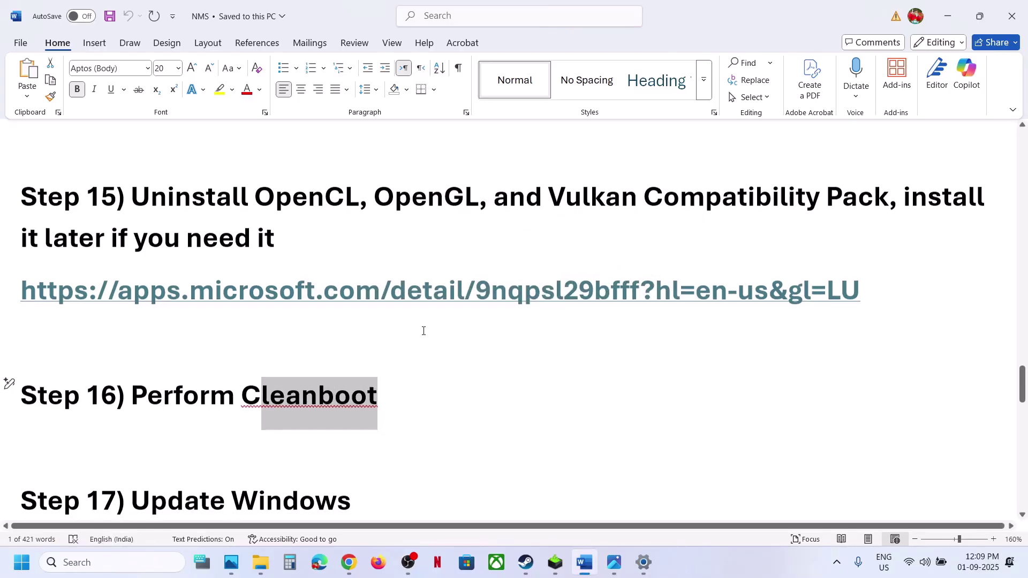
pyautogui.scroll(-3, 423, 331)
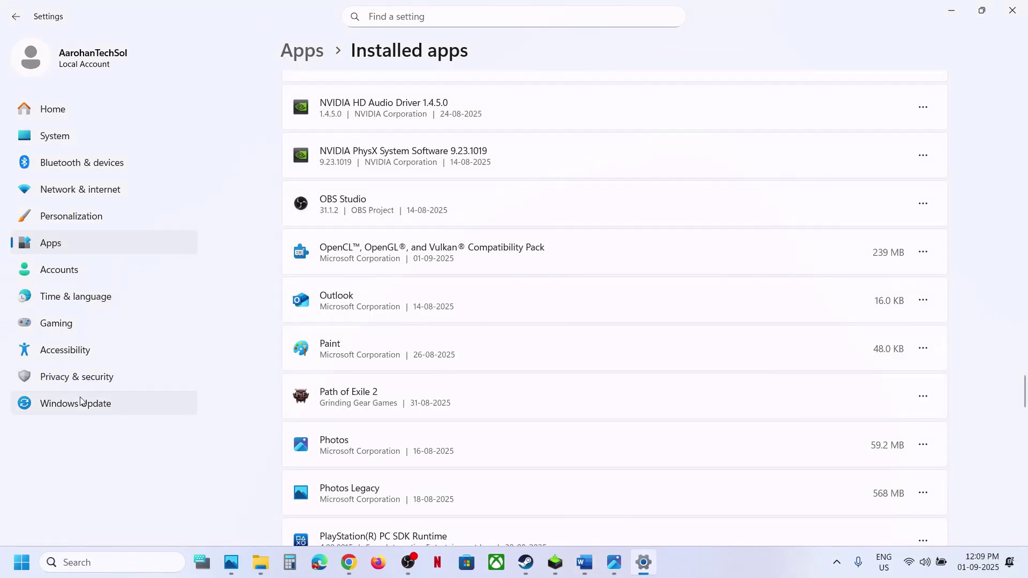
pyautogui.click(81, 403)
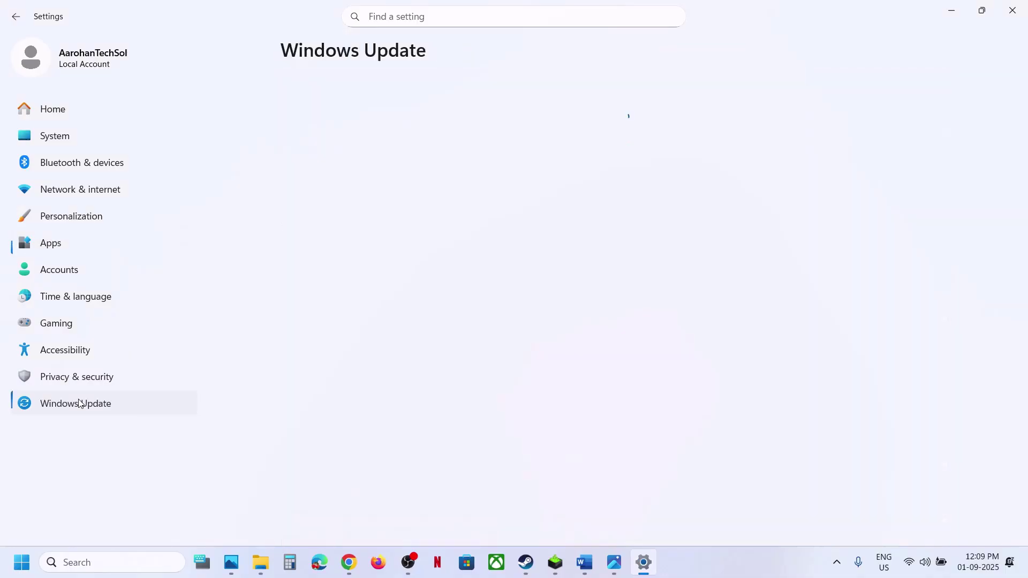
pyautogui.click(875, 111)
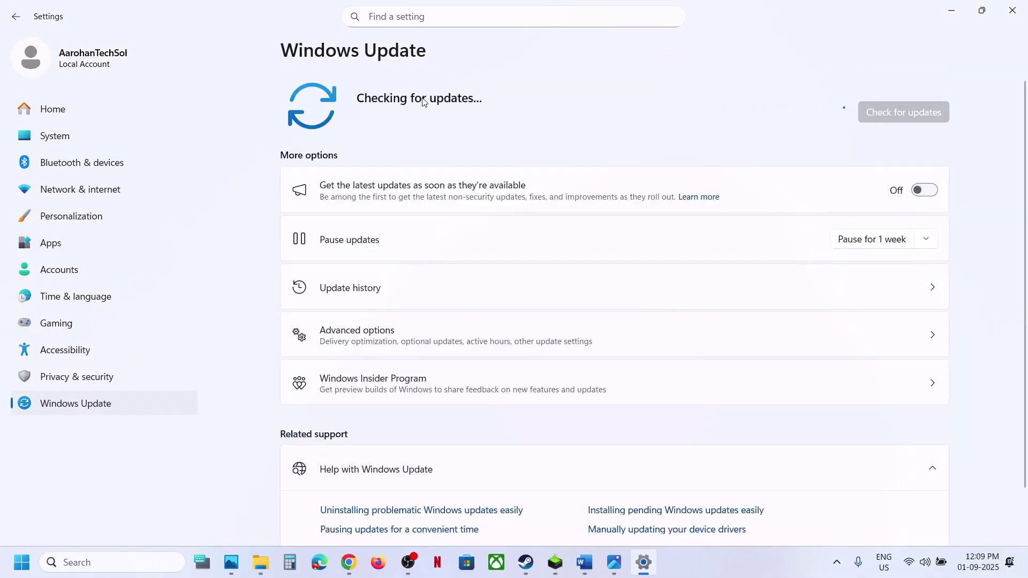
pyautogui.click(24, 570)
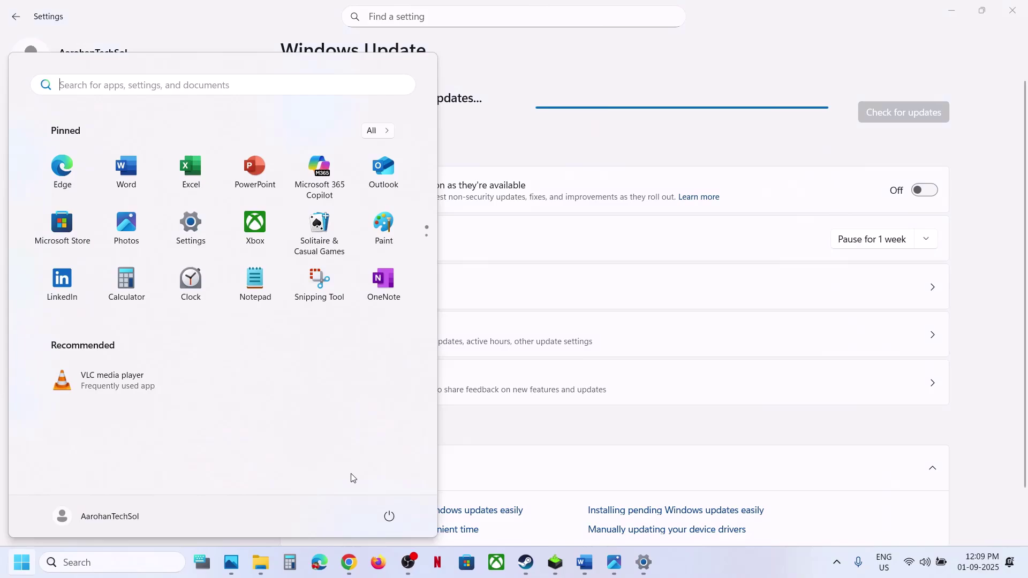
pyautogui.click(390, 516)
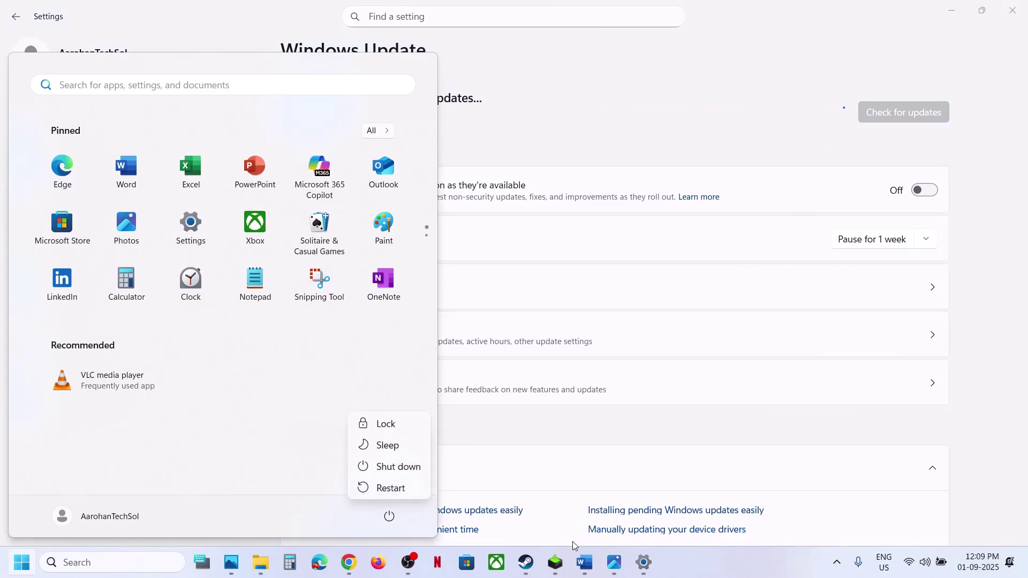
pyautogui.click(529, 567)
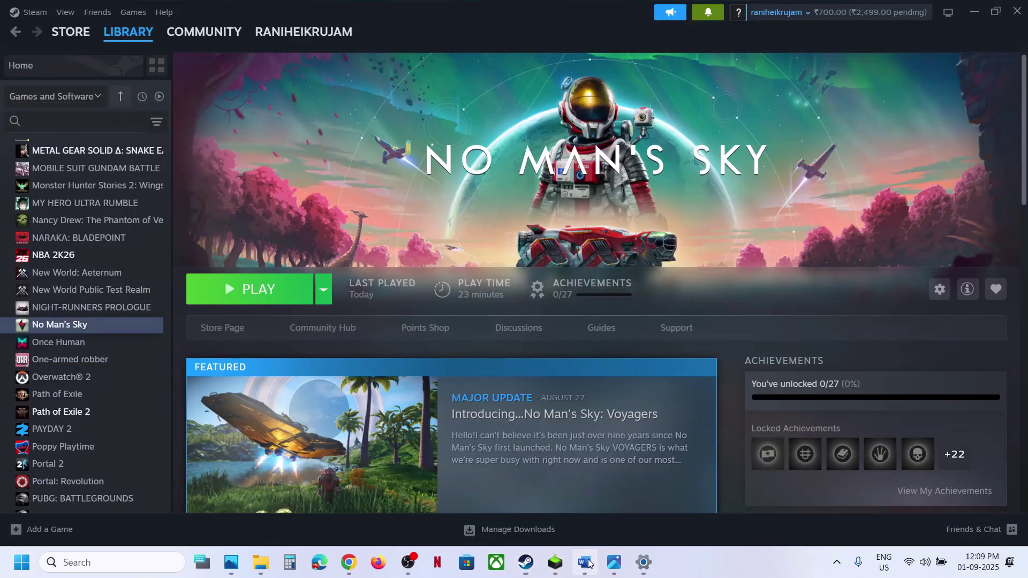
# Step: Turn off the Steam Overlay in No Man's Sky's properties, then highlight Discord in Step 18
pyautogui.click(585, 564)
pyautogui.scroll(-4, 398, 395)
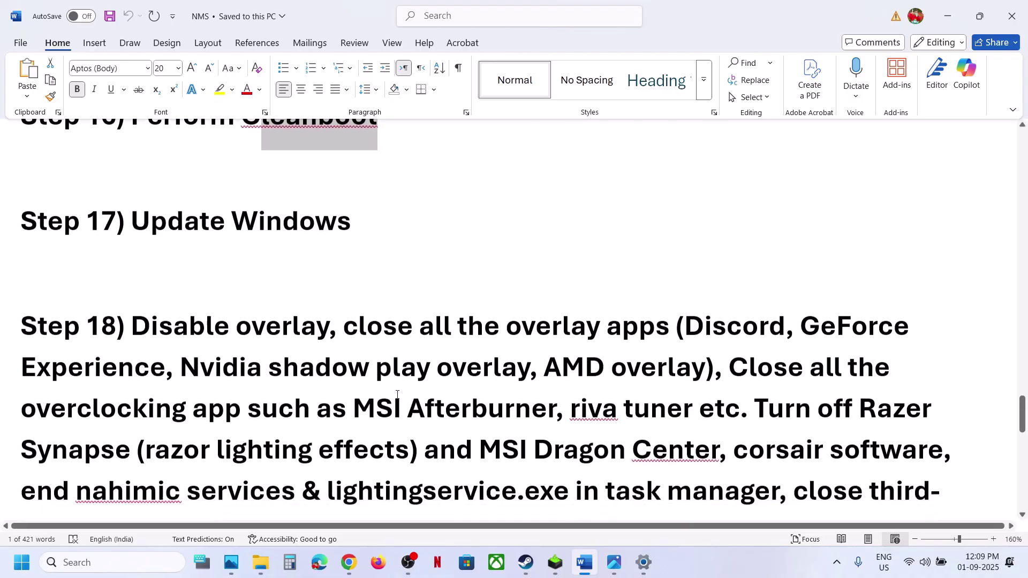
pyautogui.click(525, 564)
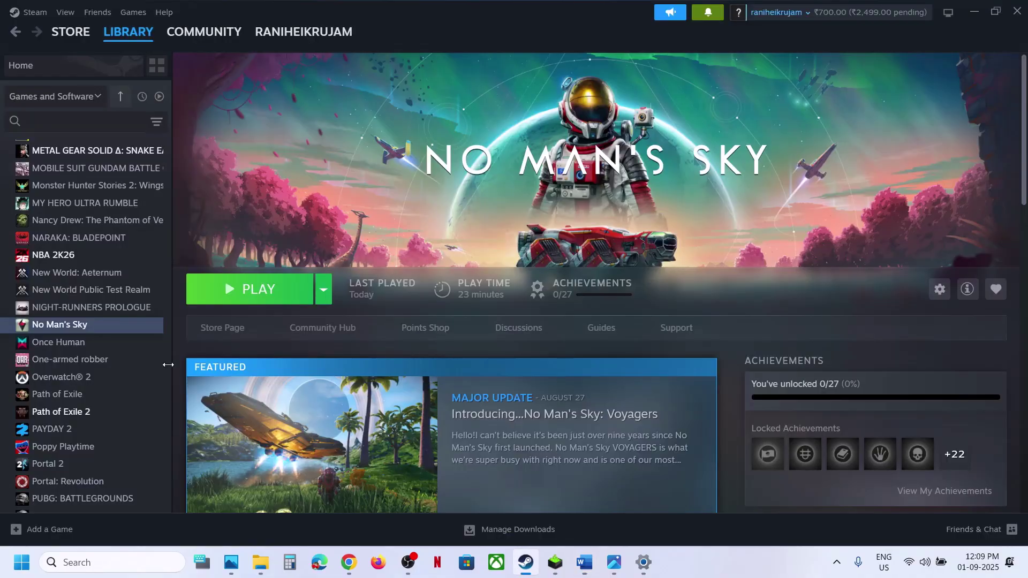
pyautogui.rightClick(89, 328)
pyautogui.click(134, 430)
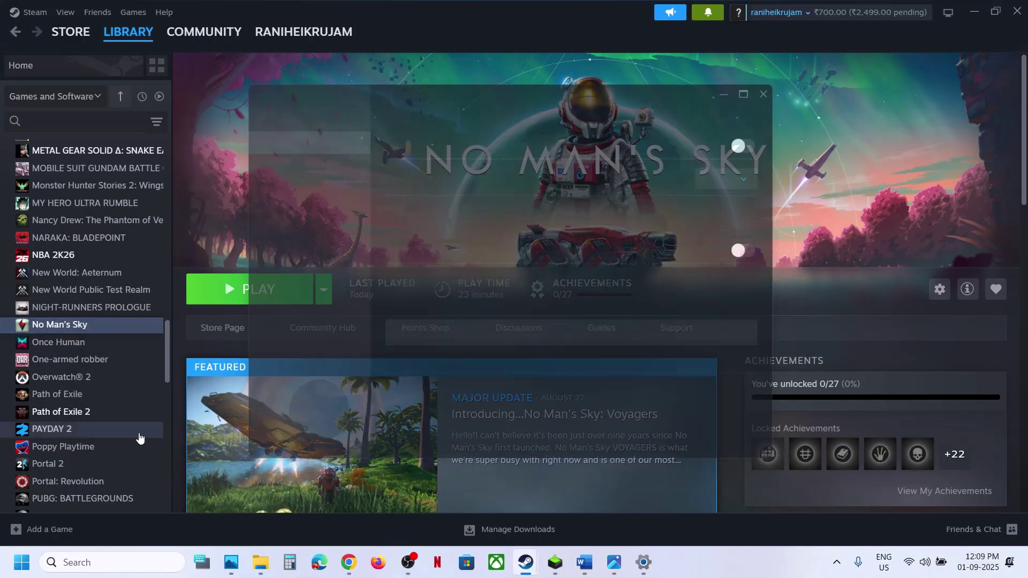
pyautogui.click(764, 139)
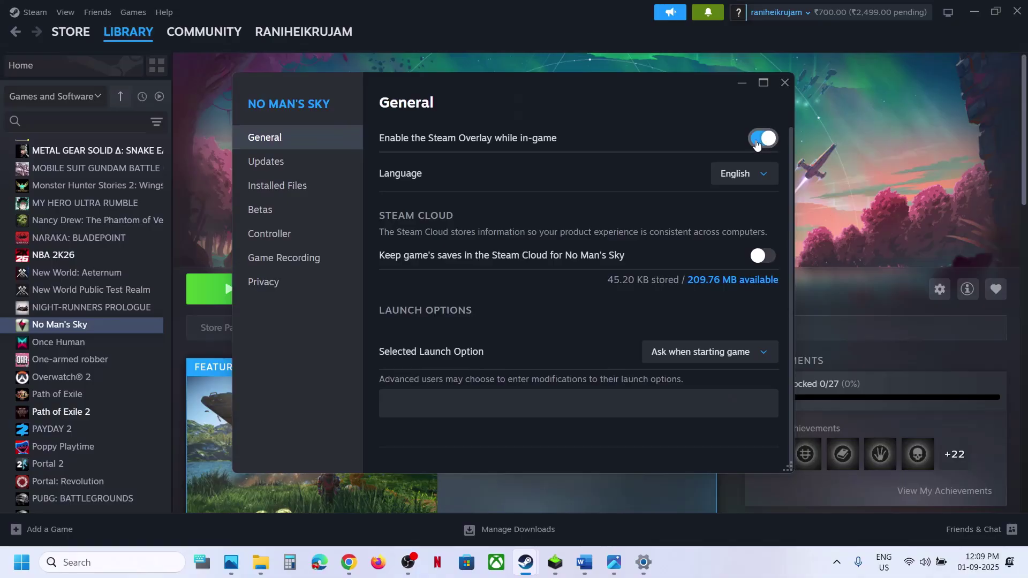
pyautogui.click(756, 140)
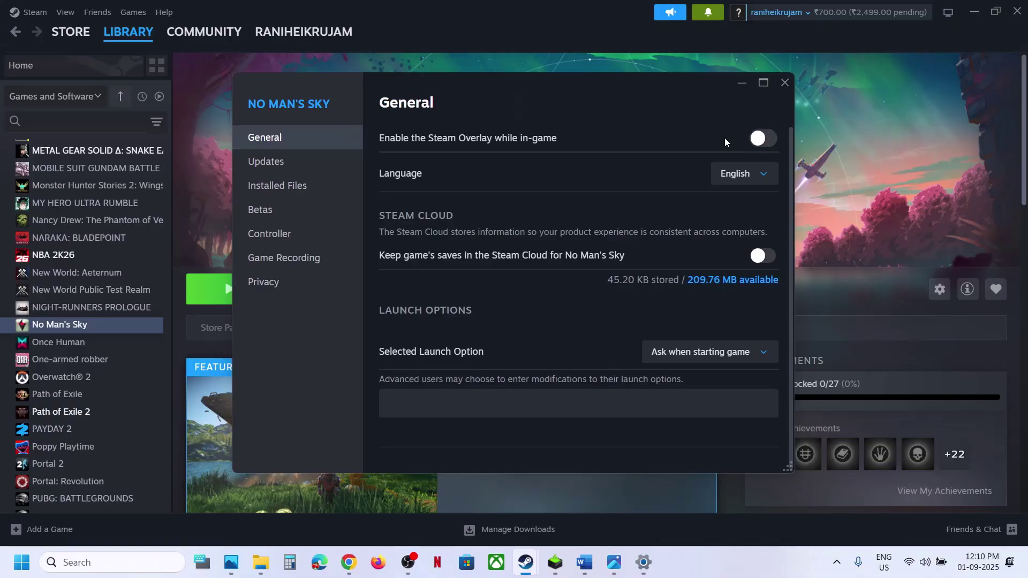
pyautogui.click(786, 83)
pyautogui.click(585, 564)
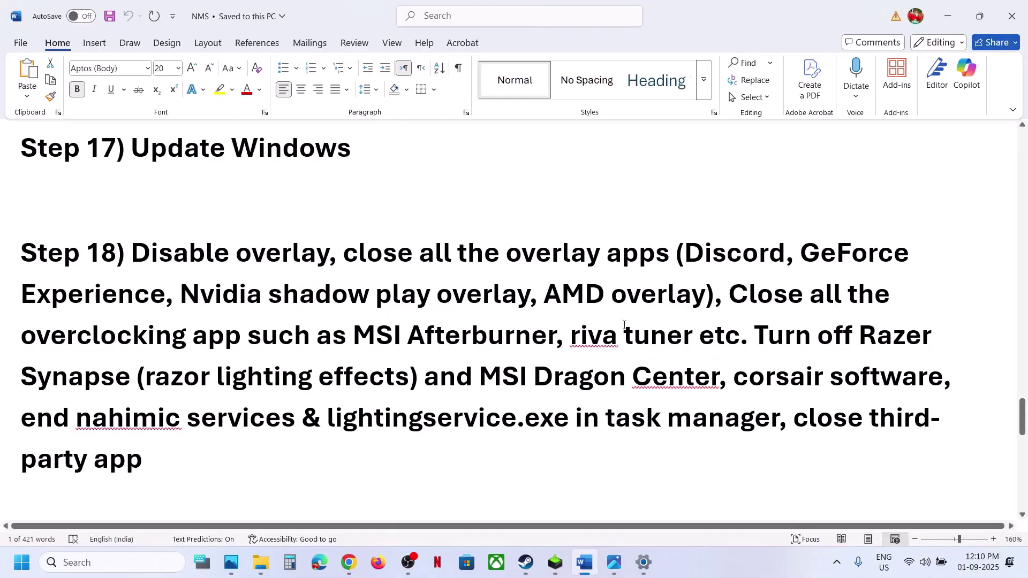
pyautogui.moveTo(701, 256); pyautogui.dragTo(777, 252)
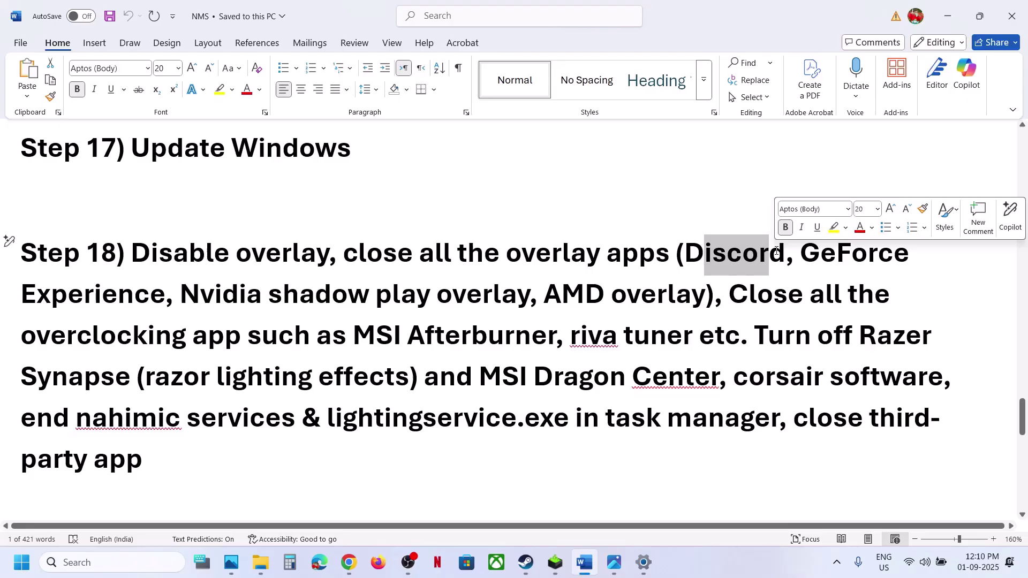
# Step: Launch the NVIDIA App, verify the NVIDIA overlay toggle is off in Settings, and close it
pyautogui.click(157, 557)
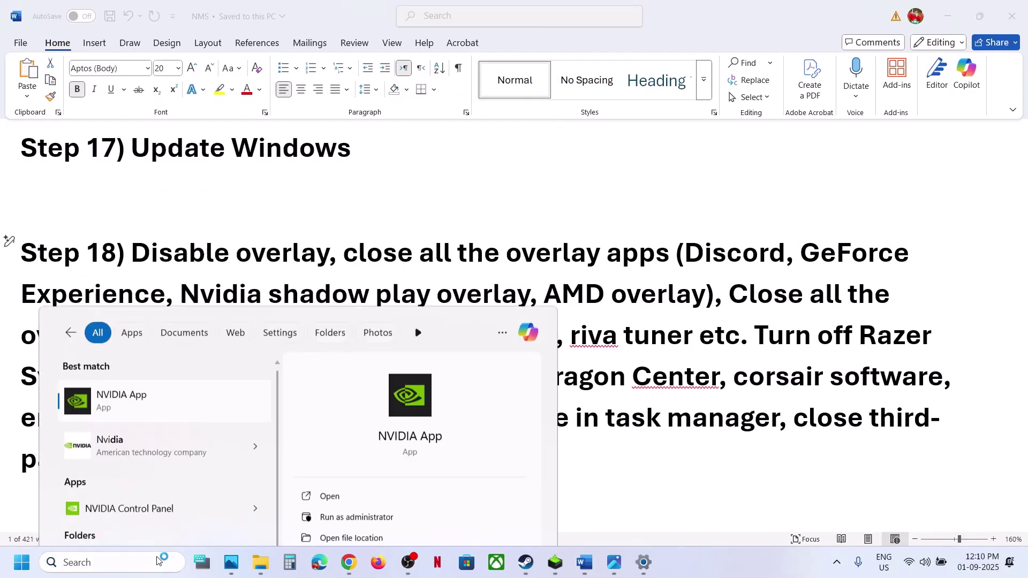
pyautogui.press('Return')
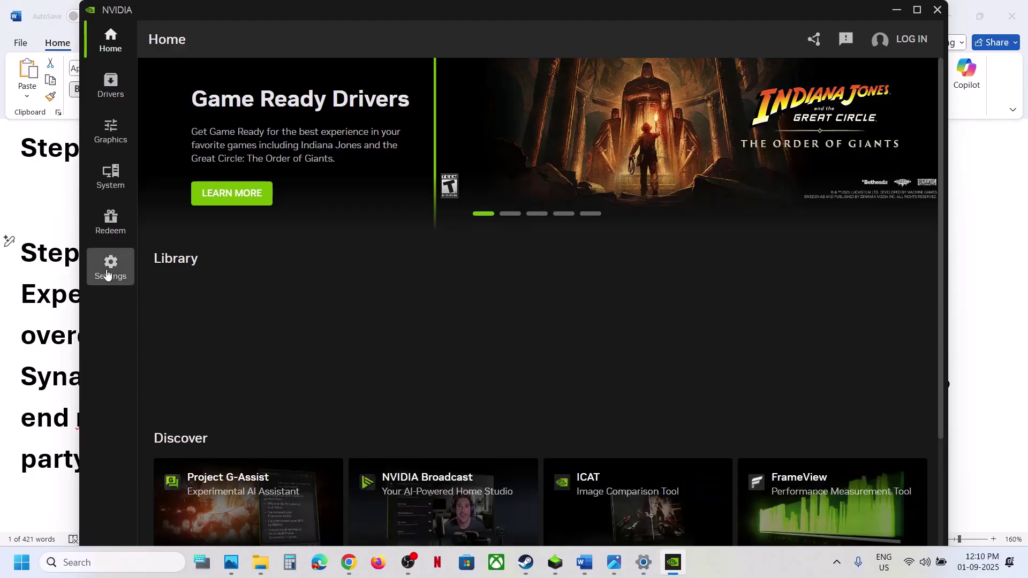
pyautogui.click(107, 275)
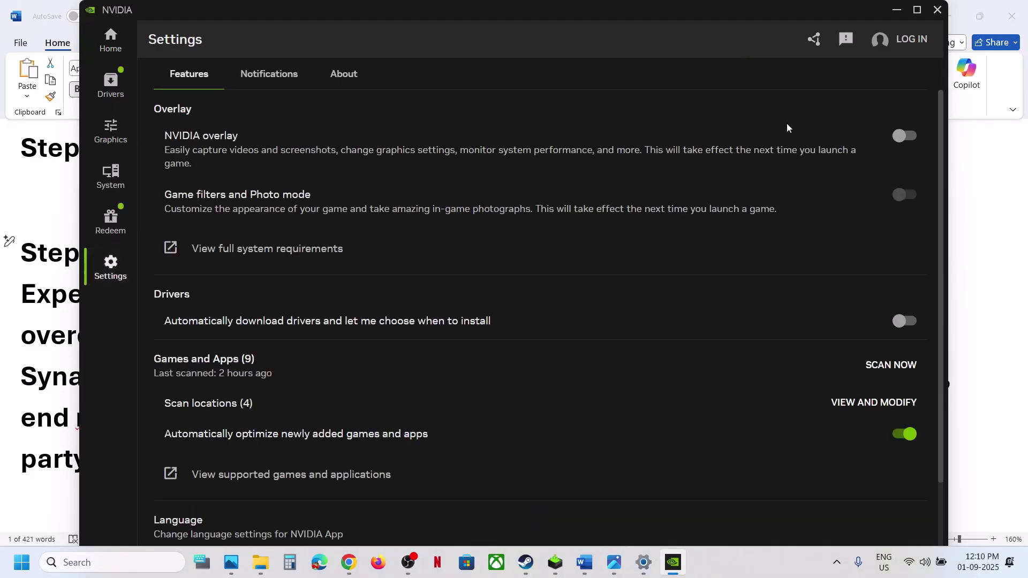
pyautogui.click(938, 9)
pyautogui.scroll(-1, 531, 352)
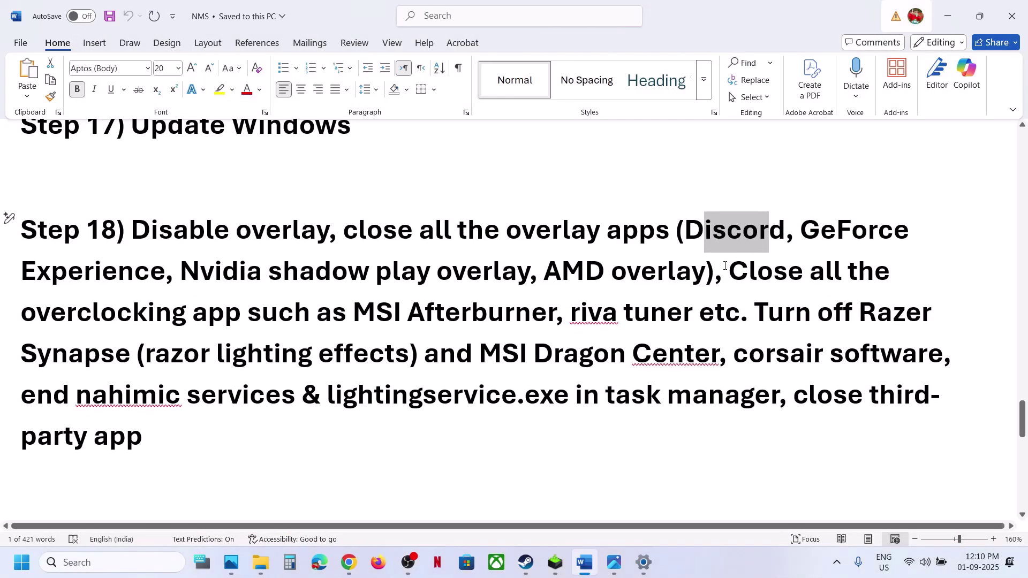
# Step: Highlight the Step 18 instructions on closing overclocking apps and Razer Synapse via Task Manager
pyautogui.click(725, 270)
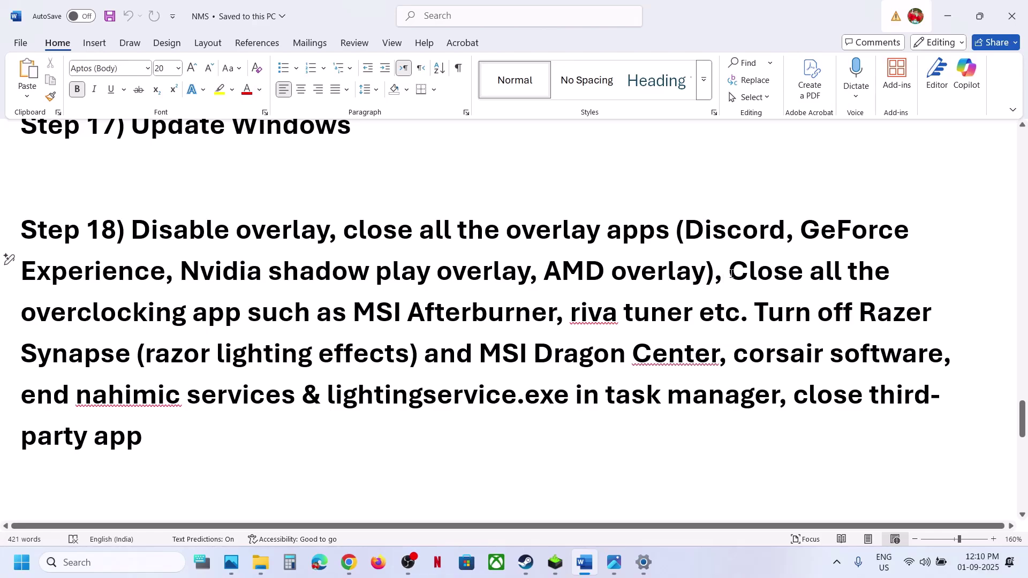
pyautogui.moveTo(731, 274); pyautogui.dragTo(787, 274)
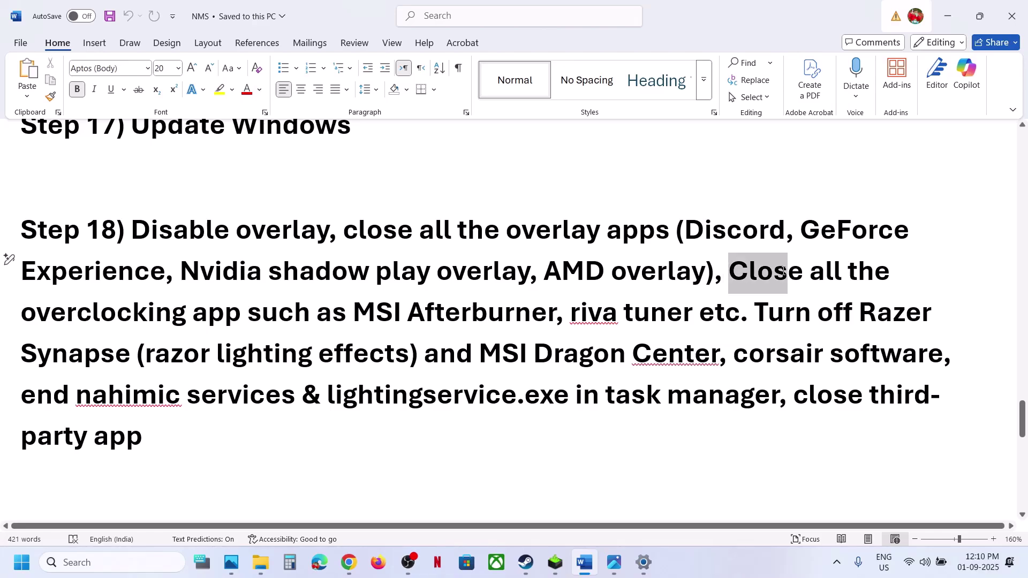
pyautogui.click(510, 287)
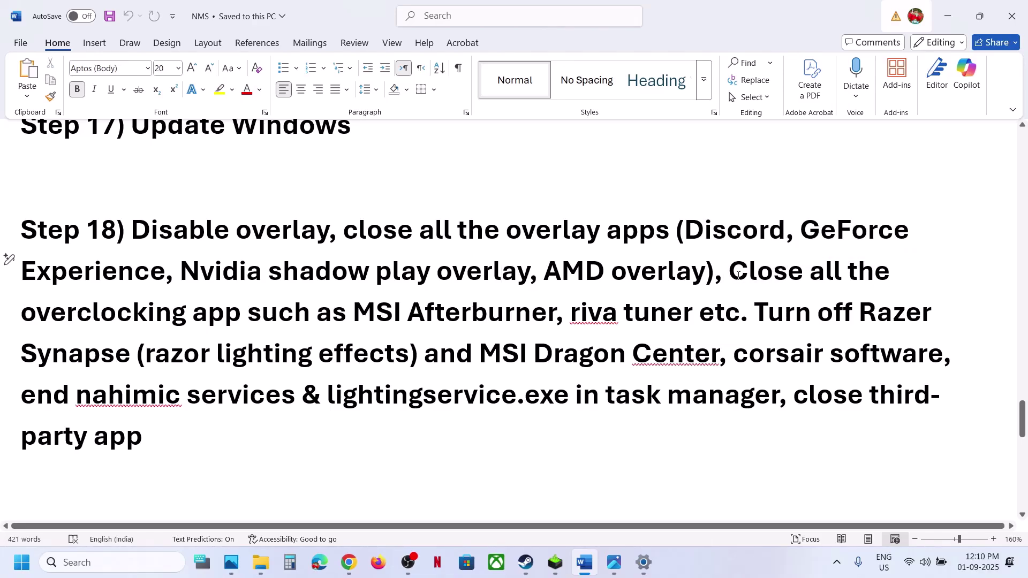
pyautogui.moveTo(738, 275); pyautogui.dragTo(678, 316)
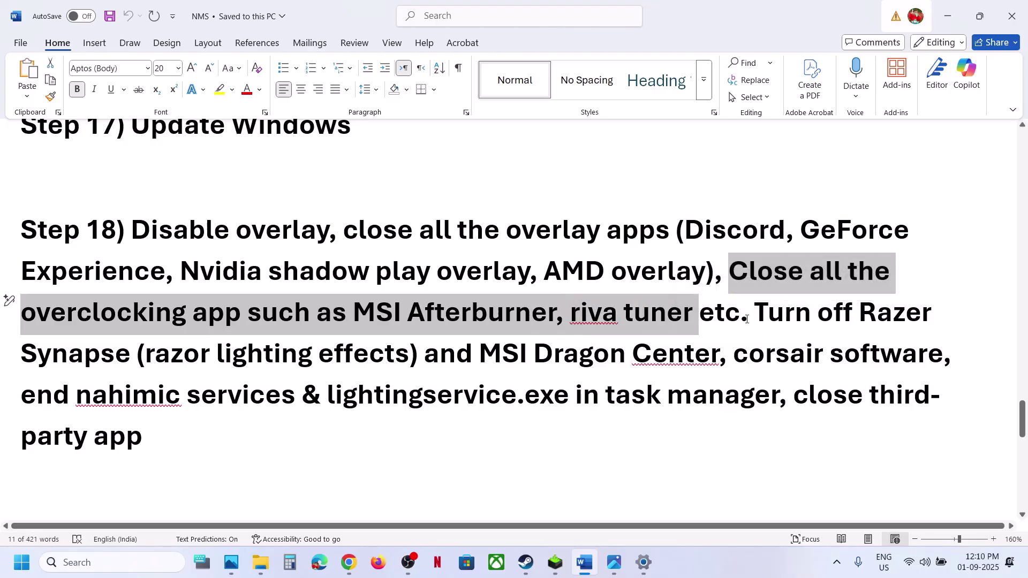
pyautogui.moveTo(764, 315); pyautogui.dragTo(722, 414)
# Step: Highlight Step 19's unplug-devices and extra-controllers instructions, then 'power saver mode' in Step 20
pyautogui.scroll(-4, 721, 413)
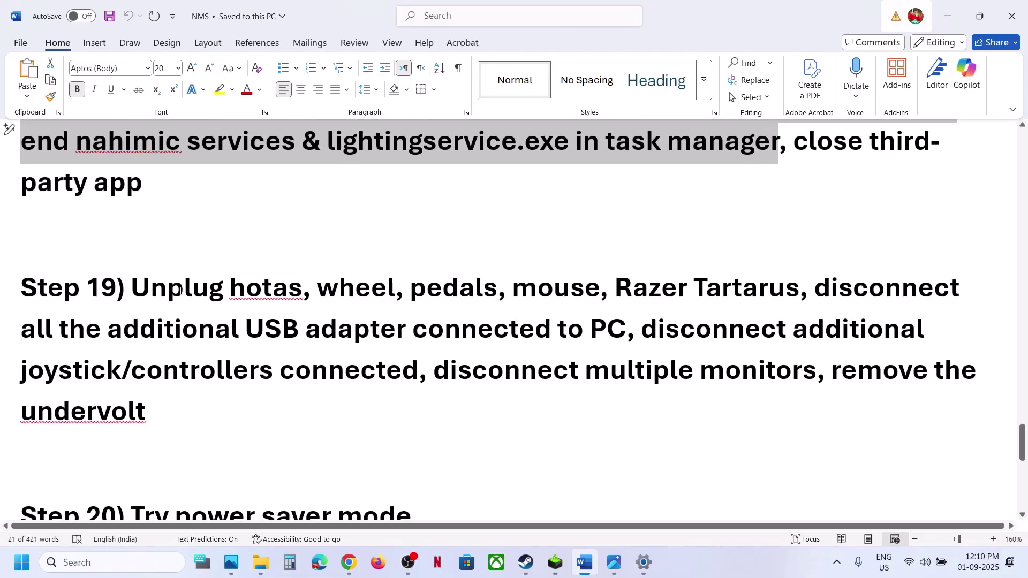
pyautogui.moveTo(180, 291); pyautogui.dragTo(599, 315)
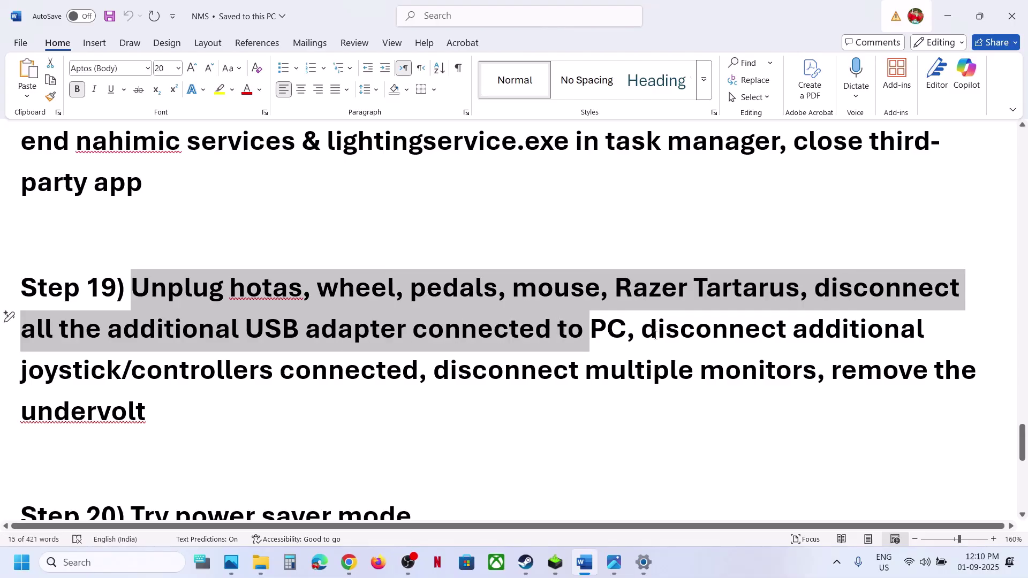
pyautogui.moveTo(655, 336); pyautogui.dragTo(790, 417)
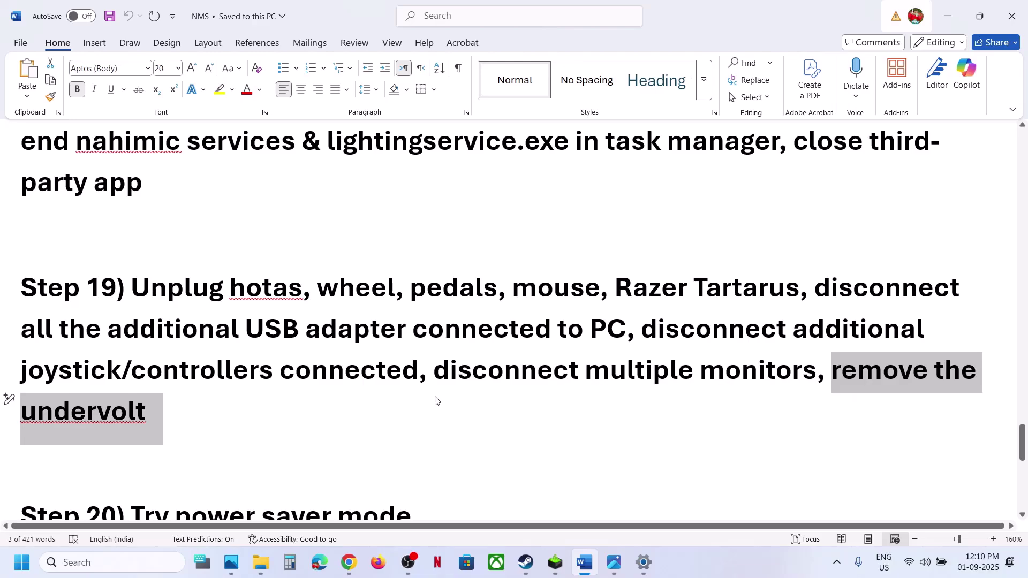
pyautogui.scroll(-3, 436, 400)
pyautogui.moveTo(201, 444); pyautogui.dragTo(379, 444)
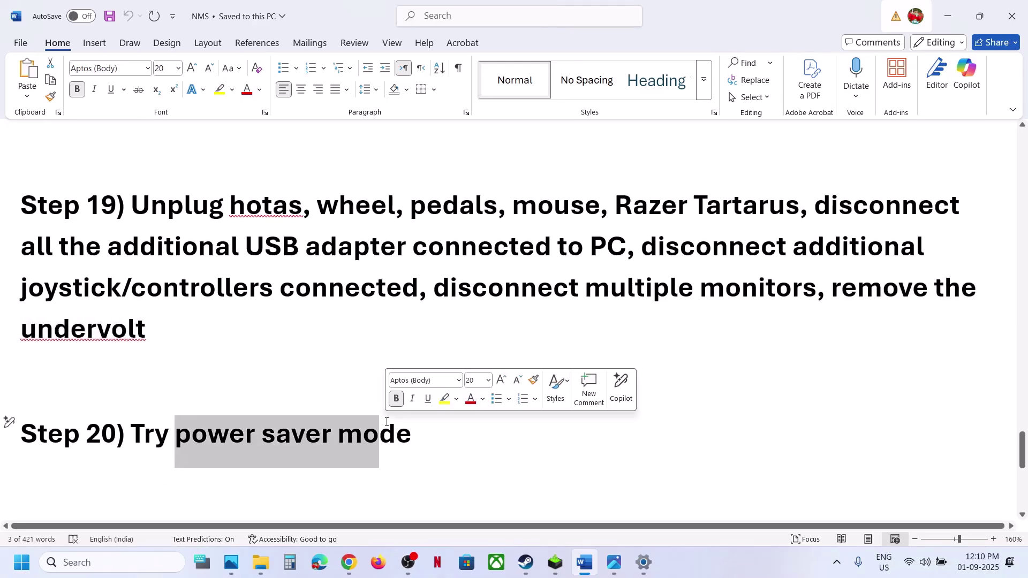
# Step: Open Power Options in Control Panel via a 'cont' search to see the Balanced plan
pyautogui.click(113, 562)
pyautogui.write('control')
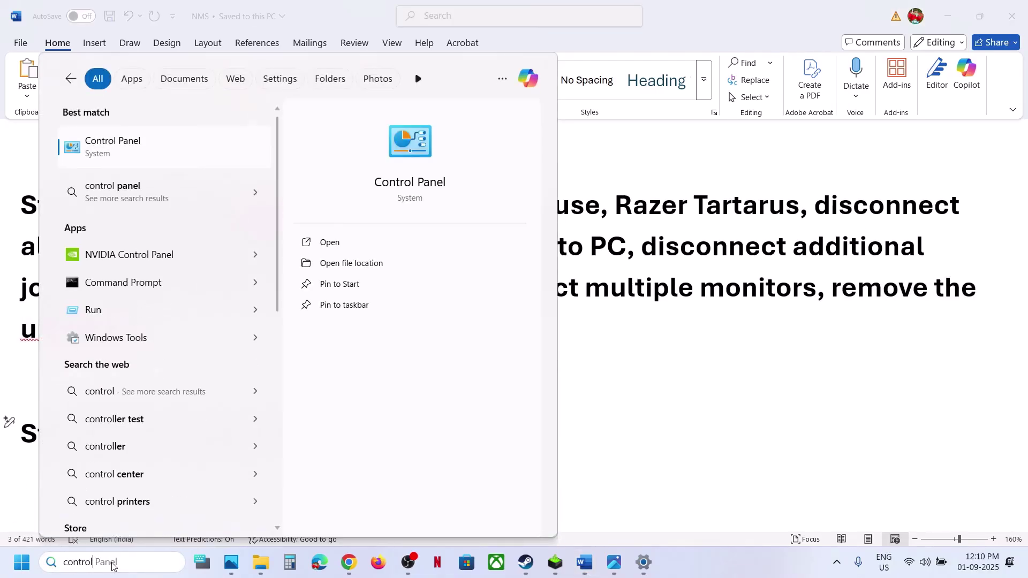
pyautogui.press('Return')
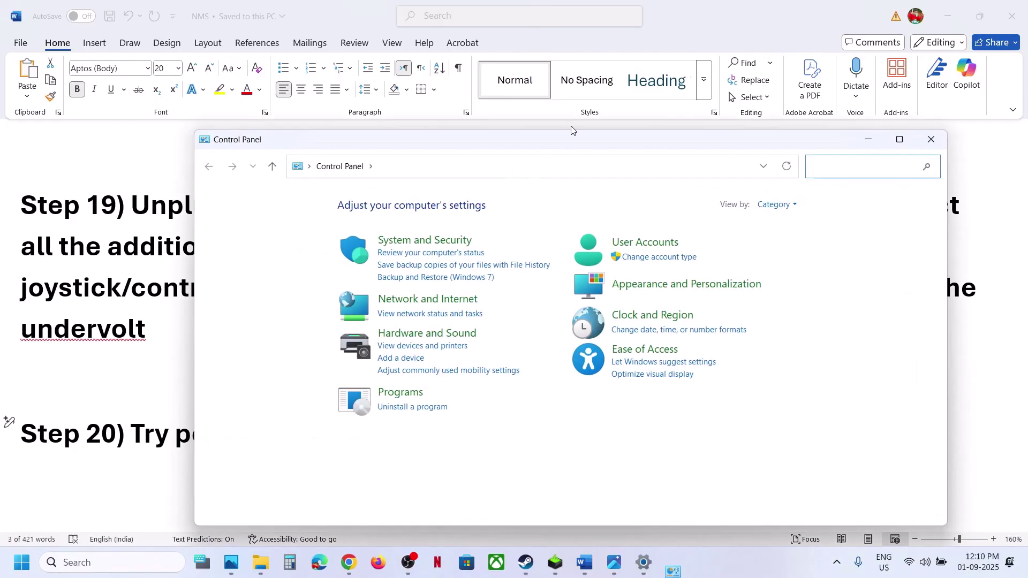
pyautogui.click(423, 334)
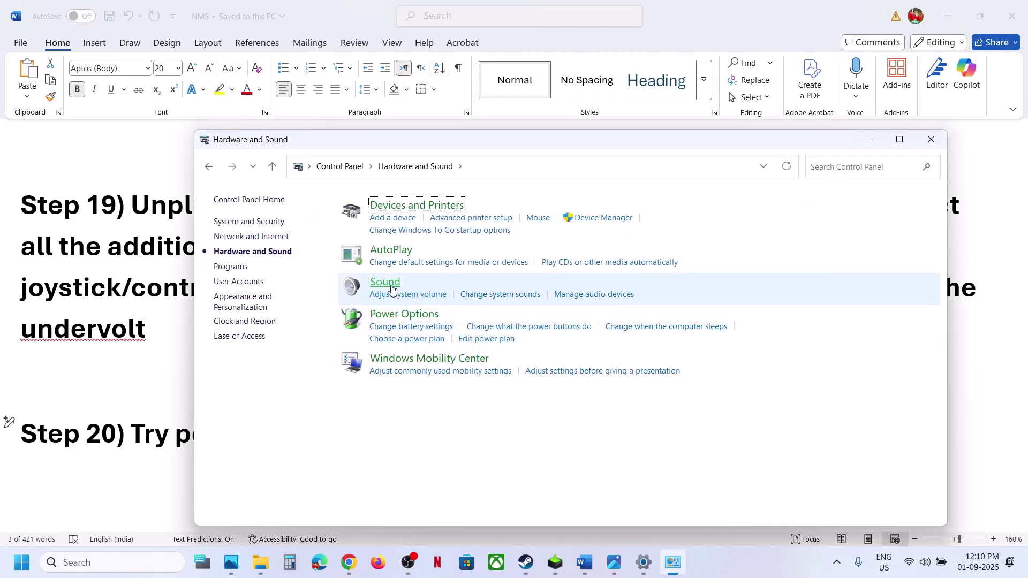
pyautogui.click(393, 315)
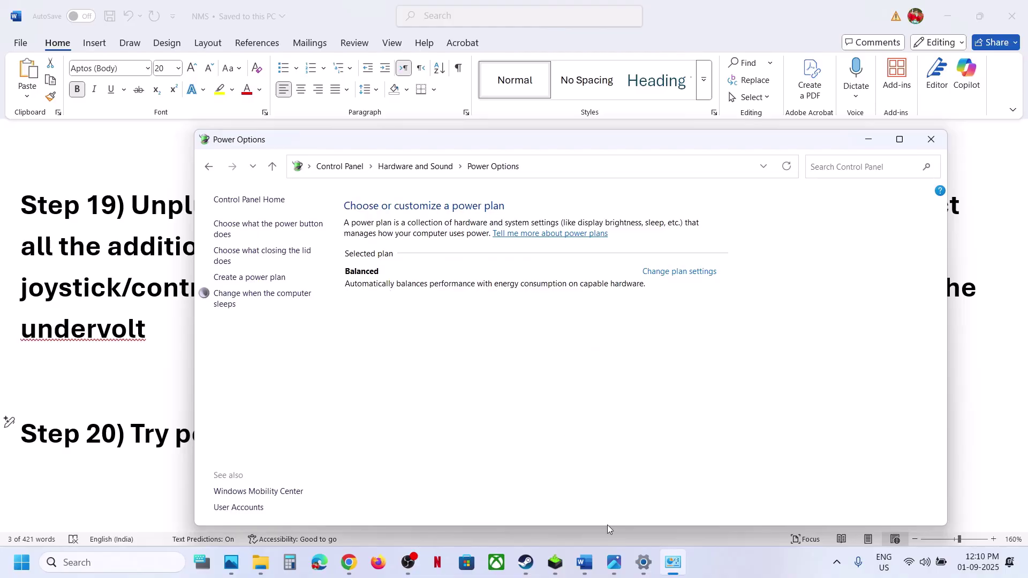
# Step: View the Power Saver.jpg reference picture, then minimize it
pyautogui.moveTo(614, 562)
pyautogui.click(526, 507)
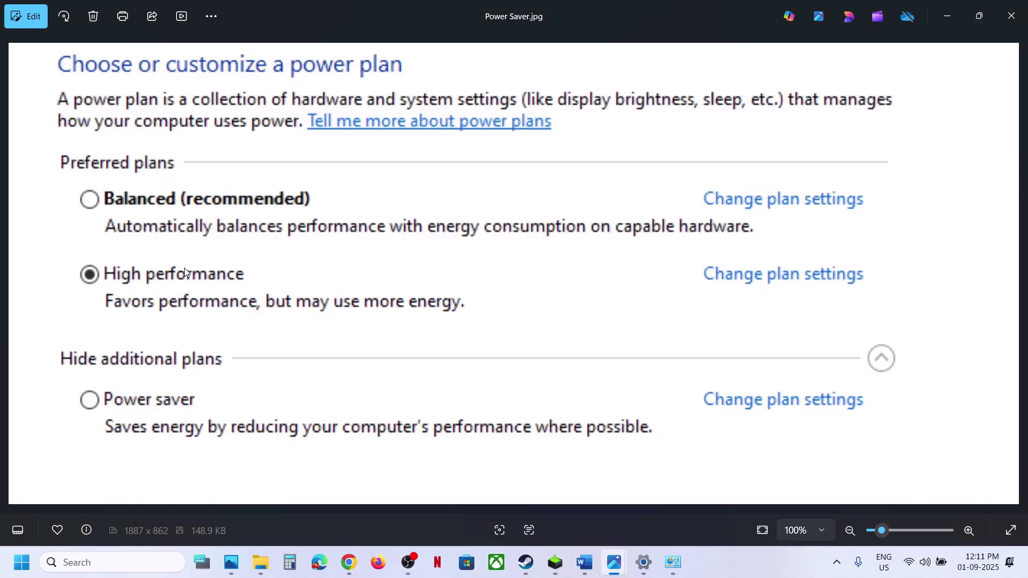
pyautogui.click(953, 8)
# Step: Scroll the checklist and highlight 'Update System BIOS' in Step 21
pyautogui.click(181, 399)
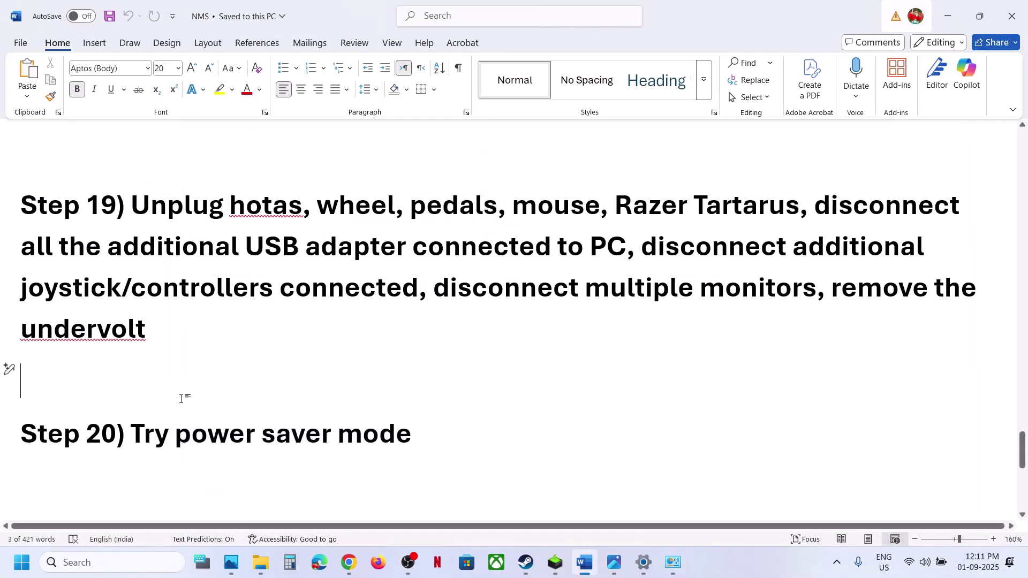
pyautogui.scroll(-3, 181, 399)
pyautogui.moveTo(181, 399); pyautogui.dragTo(390, 392)
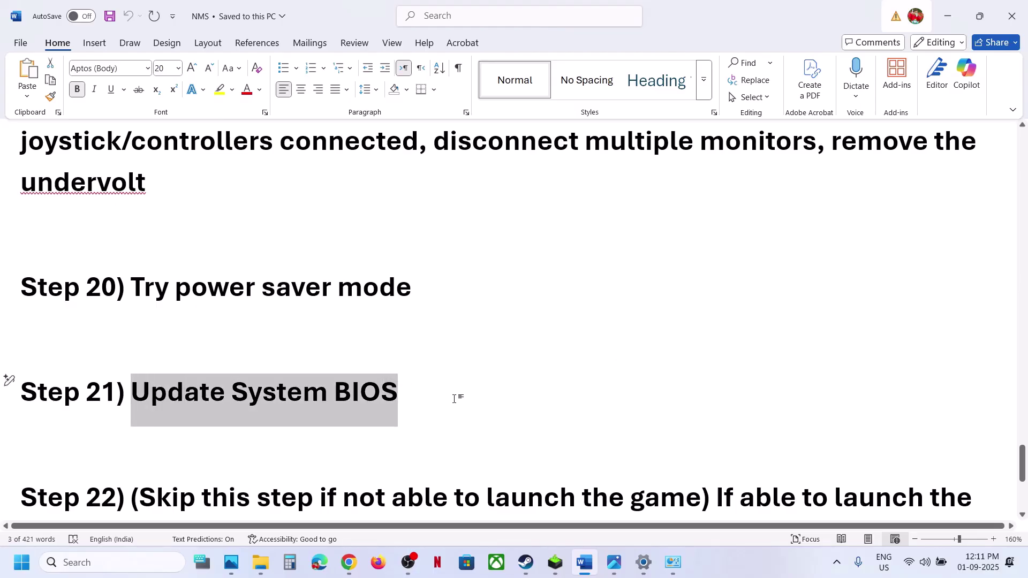
# Step: Check power status in Quick Settings, then highlight Step 22's skip condition
pyautogui.press('super')
pyautogui.press('super')
pyautogui.click(925, 562)
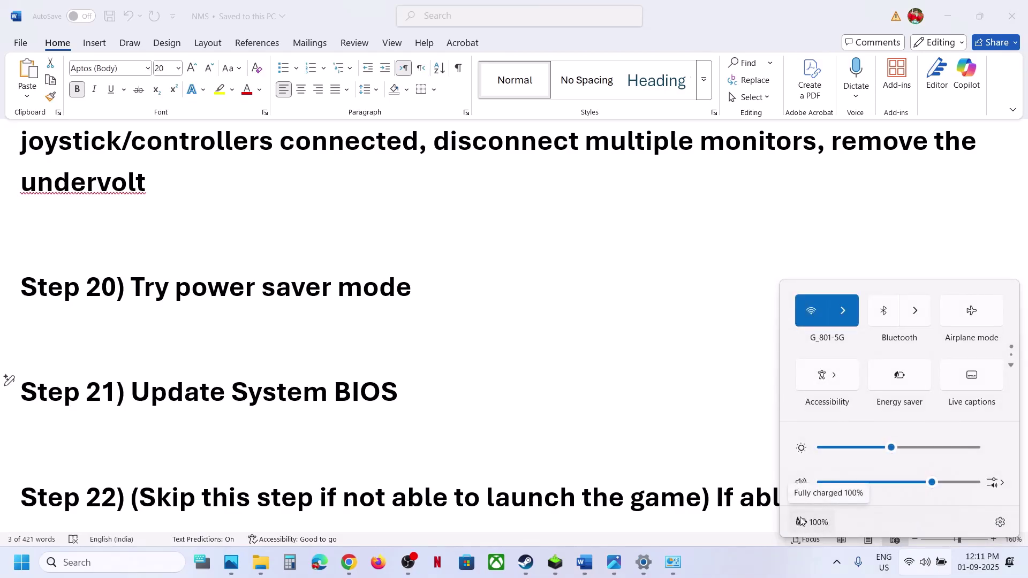
pyautogui.click(440, 373)
pyautogui.scroll(-4, 440, 373)
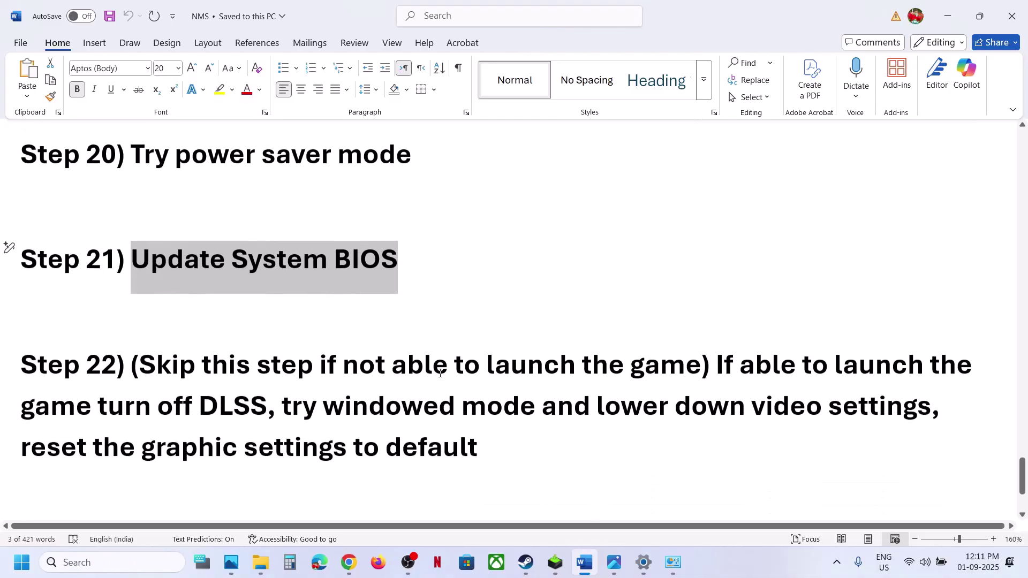
pyautogui.moveTo(189, 362); pyautogui.dragTo(629, 360)
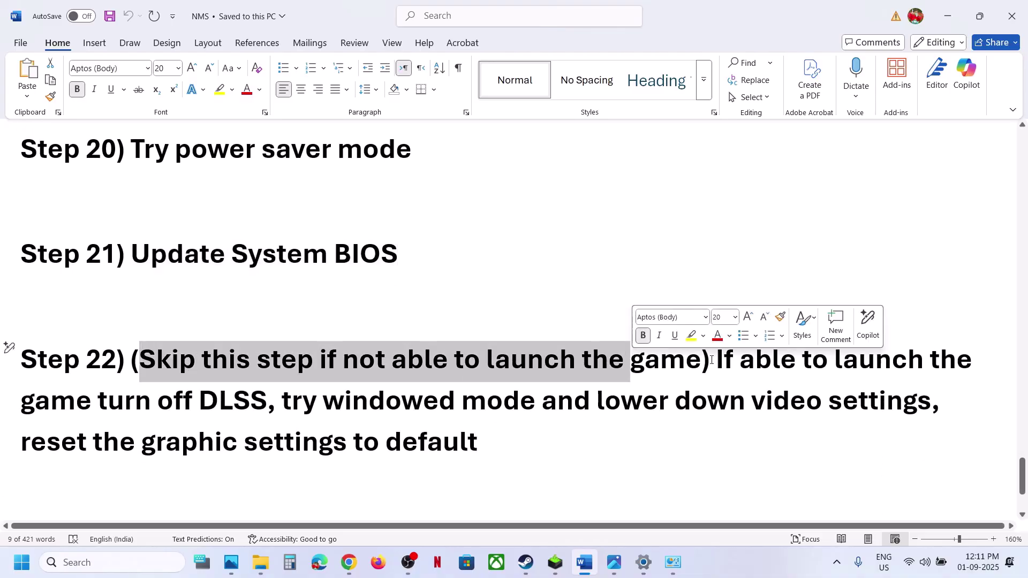